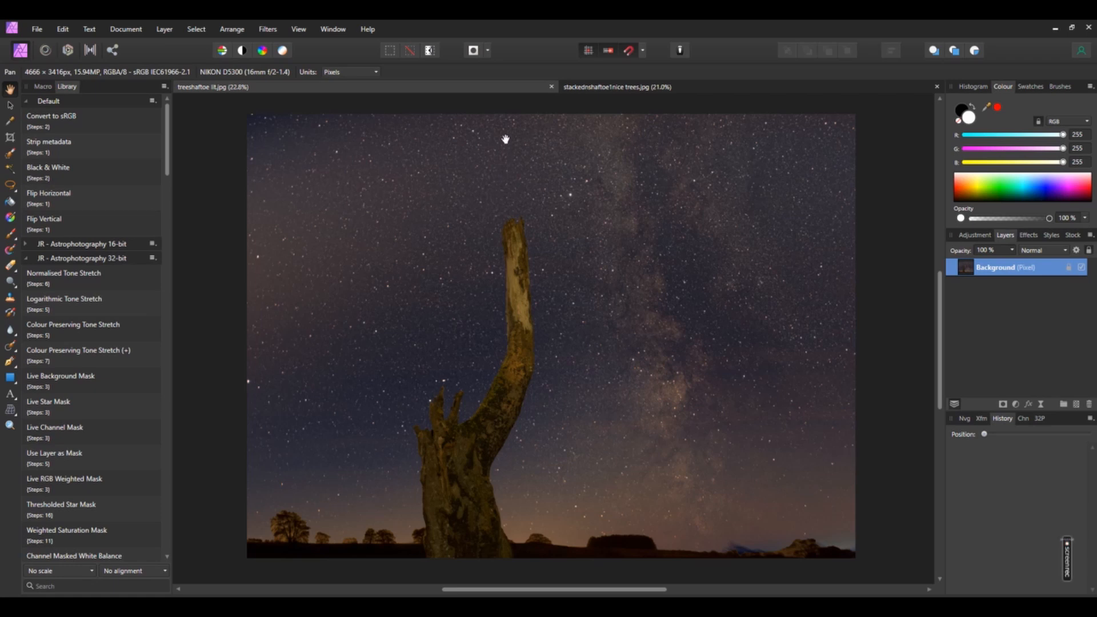
# Step: Compare the treeshaftoe lit.jpg and stackednshaftoe1nice trees.jpg night-sky images by switching between the two open documents
pyautogui.click(588, 89)
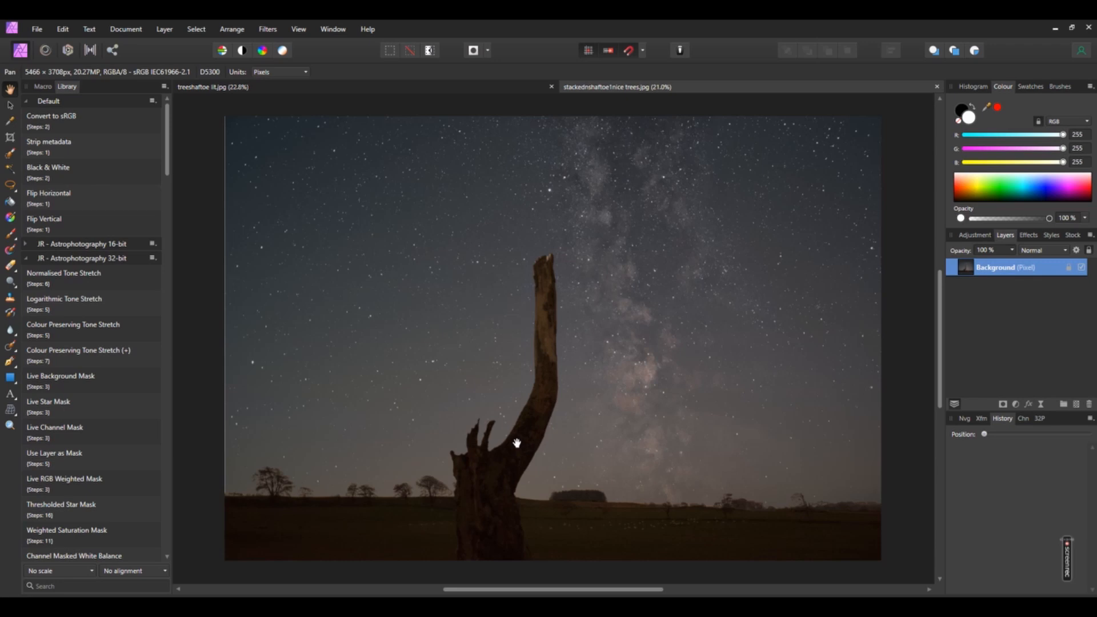
pyautogui.click(365, 89)
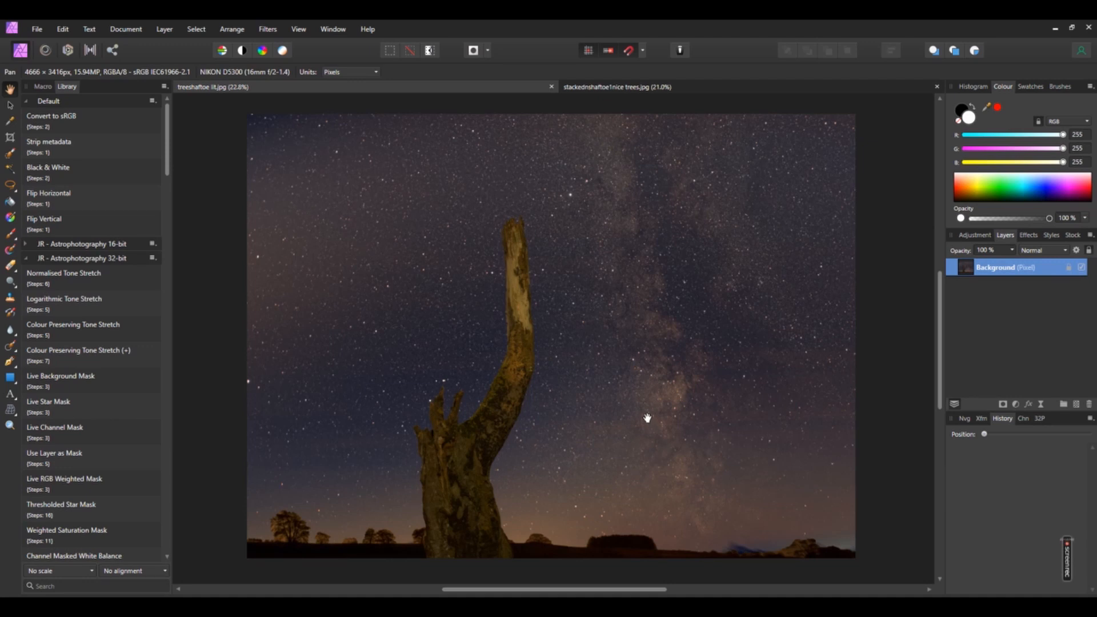
pyautogui.click(1017, 403)
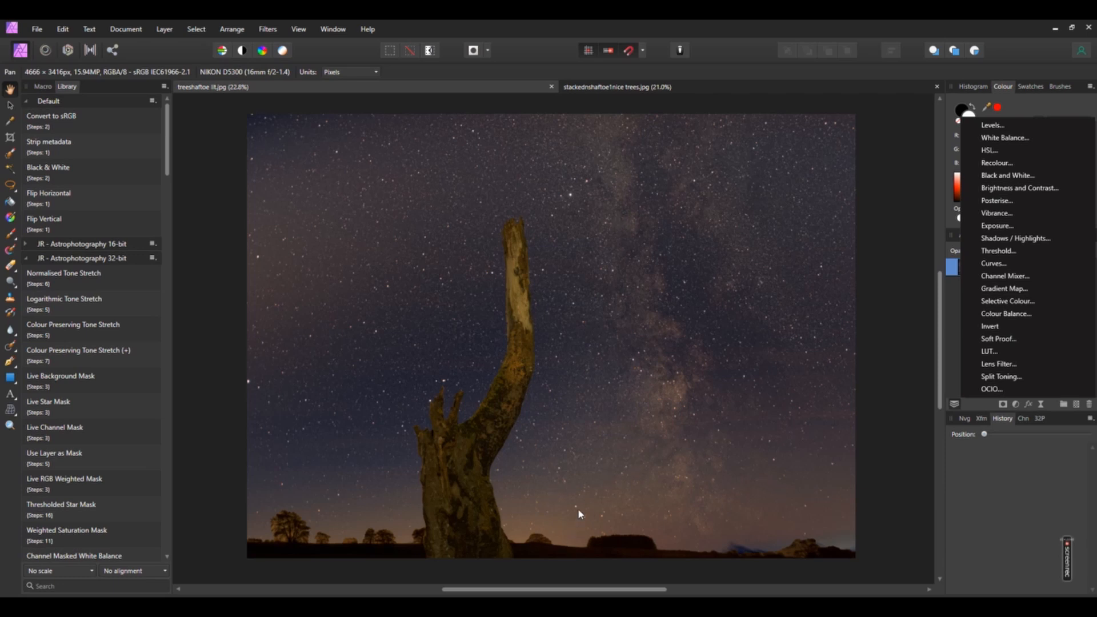
pyautogui.click(651, 86)
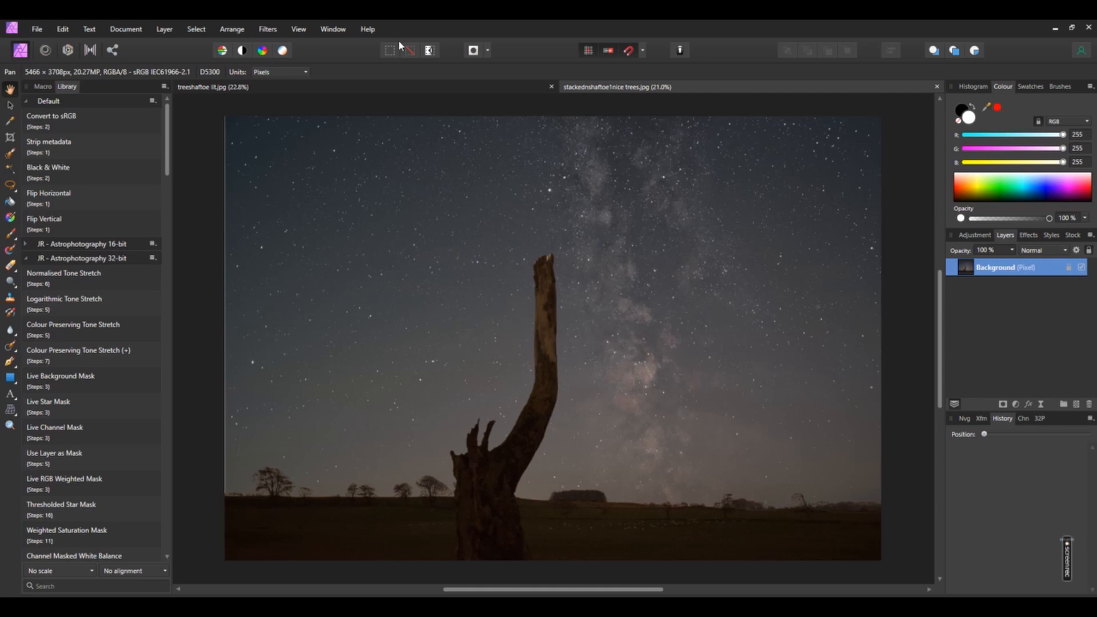
pyautogui.click(451, 89)
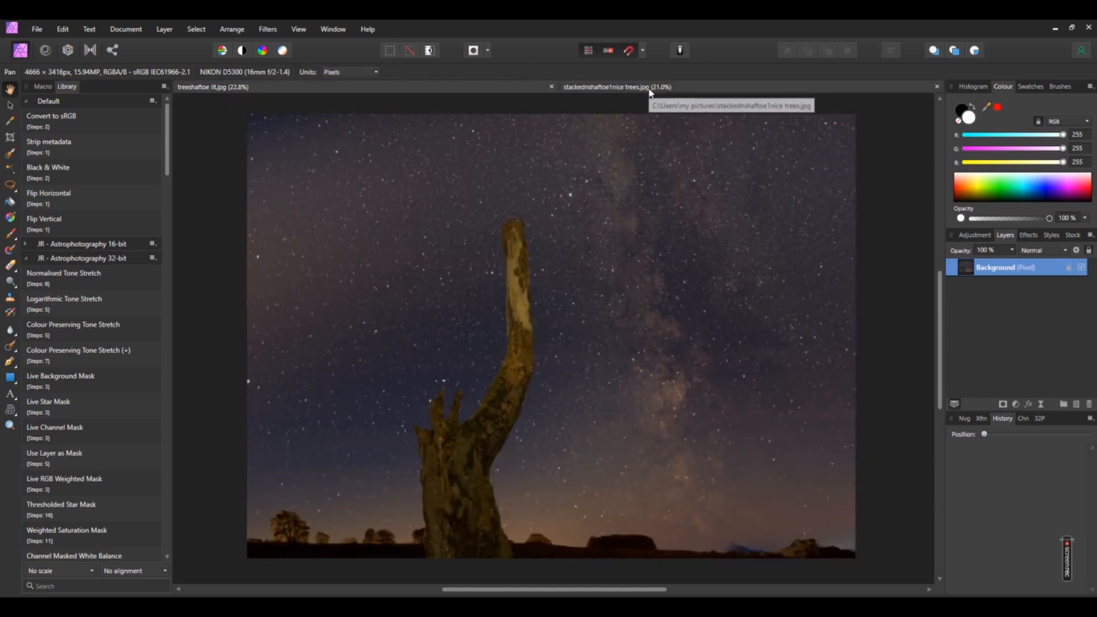
pyautogui.click(649, 87)
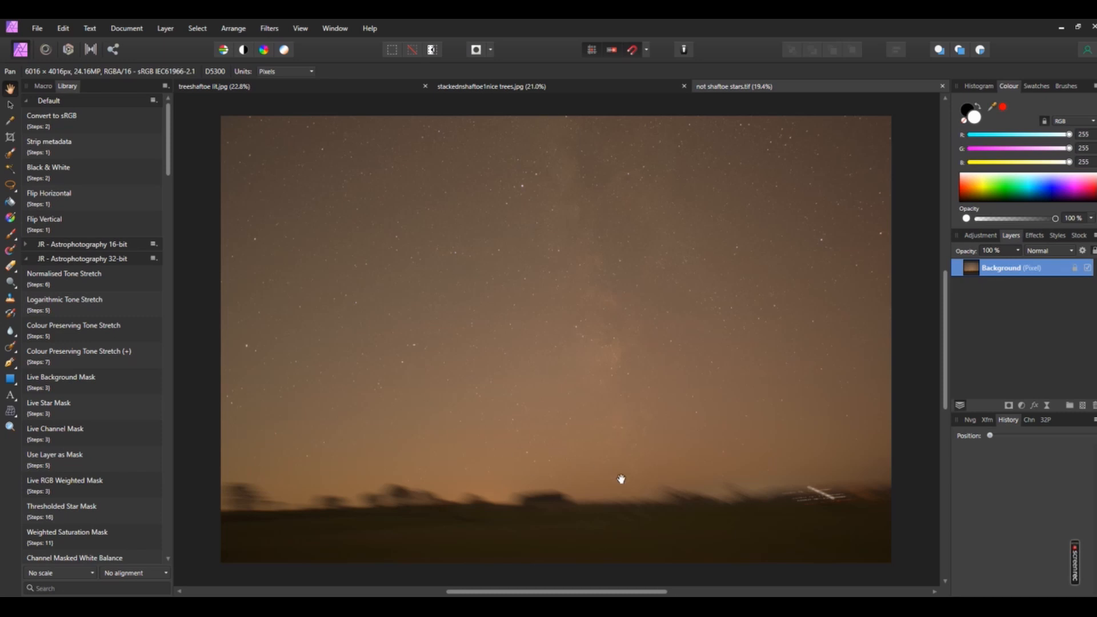
# Step: Add a Curves adjustment to not shaftoe stars.tif and nest it inside the Background layer
pyautogui.click(1021, 405)
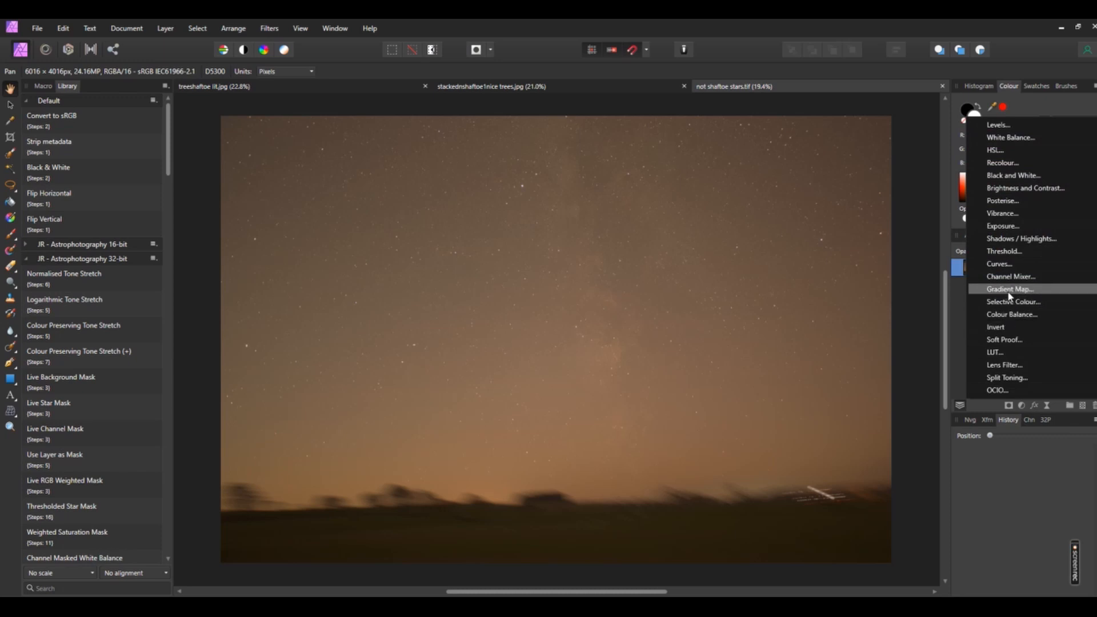
pyautogui.click(1006, 264)
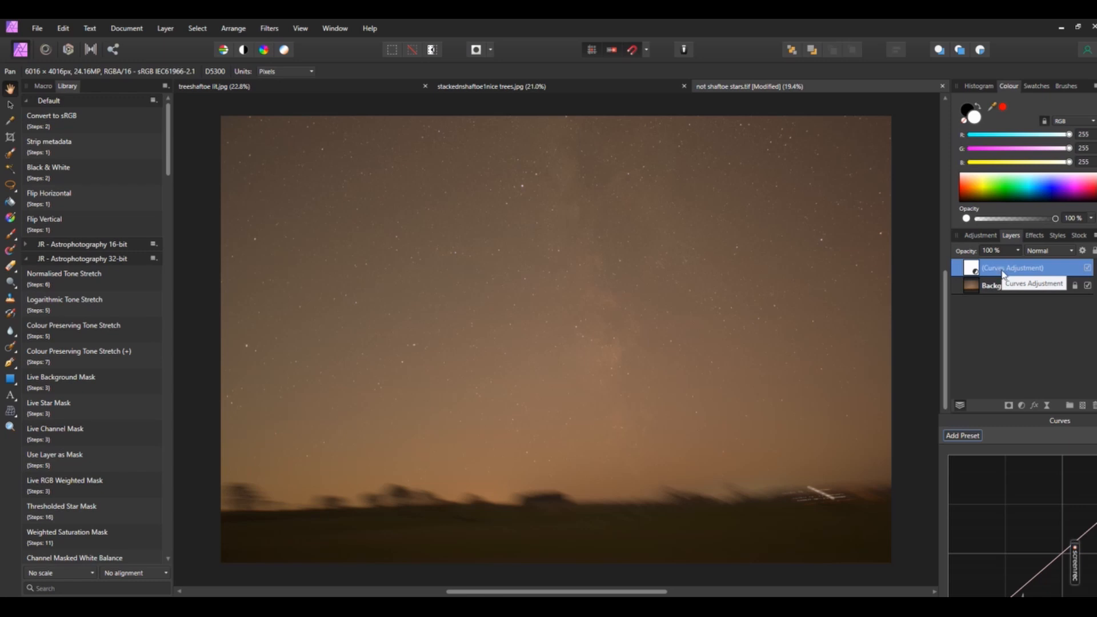
pyautogui.moveTo(1004, 268)
pyautogui.mouseDown()
pyautogui.moveTo(1007, 294)
pyautogui.moveTo(1007, 272)
pyautogui.mouseUp()
pyautogui.moveTo(1008, 272); pyautogui.dragTo(1010, 289)
pyautogui.click(957, 268)
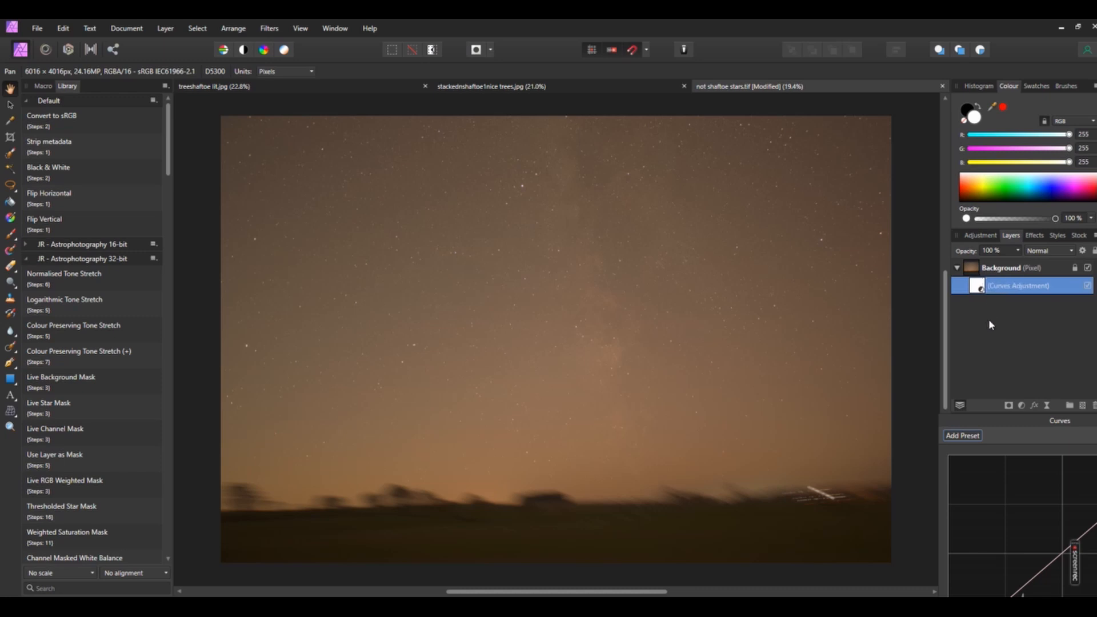
# Step: Move the Curves adjustment out above the Background layer, then nest it inside that layer again
pyautogui.moveTo(998, 287); pyautogui.dragTo(999, 260)
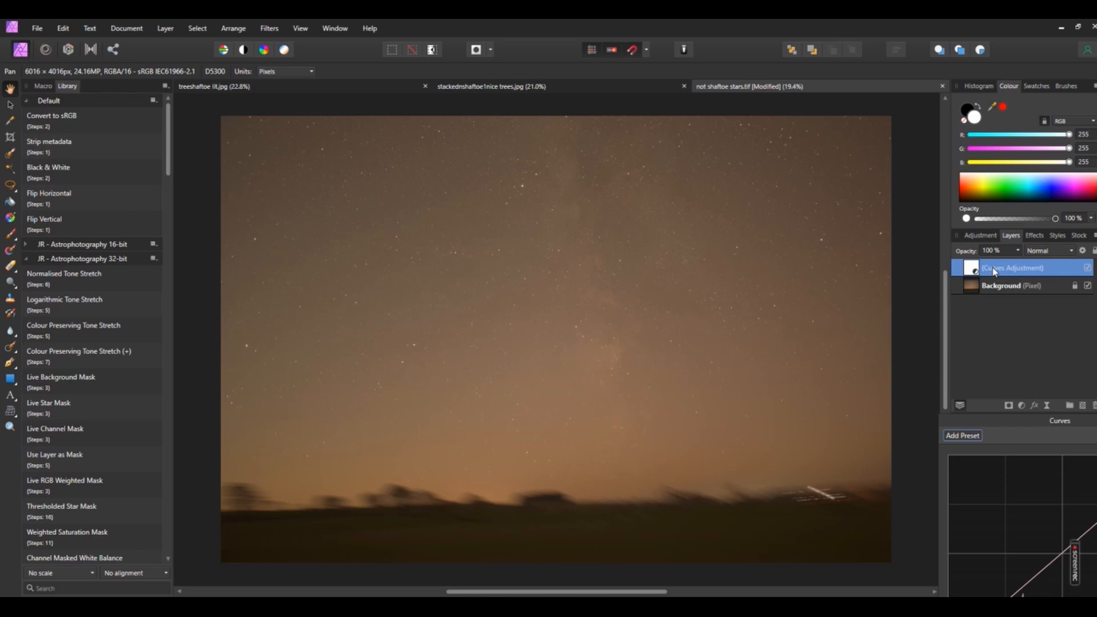
pyautogui.moveTo(999, 271); pyautogui.dragTo(1011, 296)
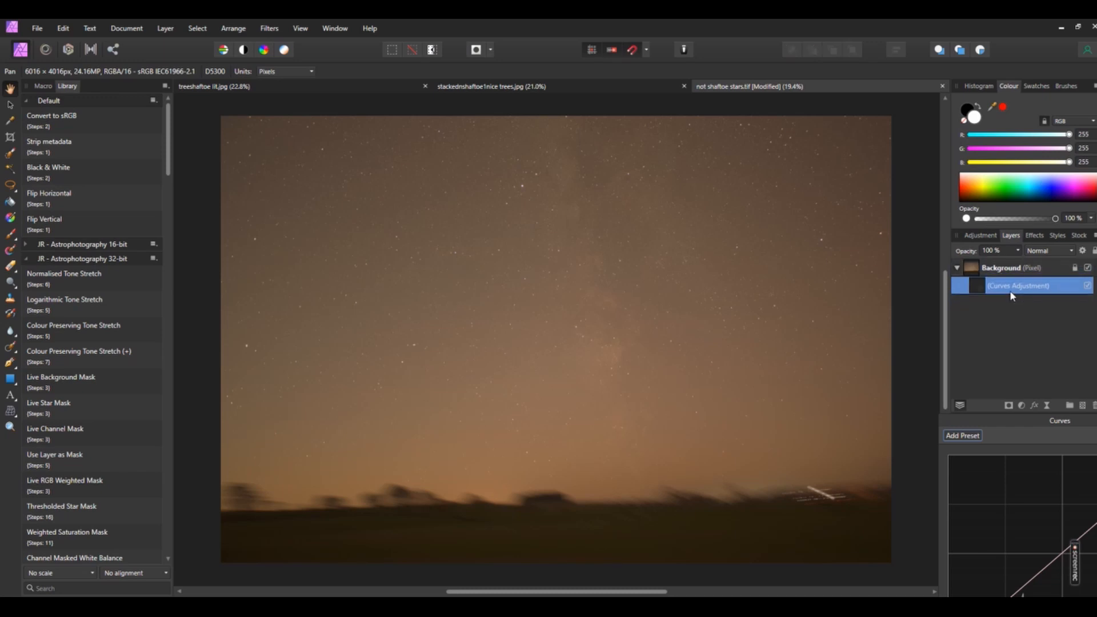
pyautogui.click(957, 267)
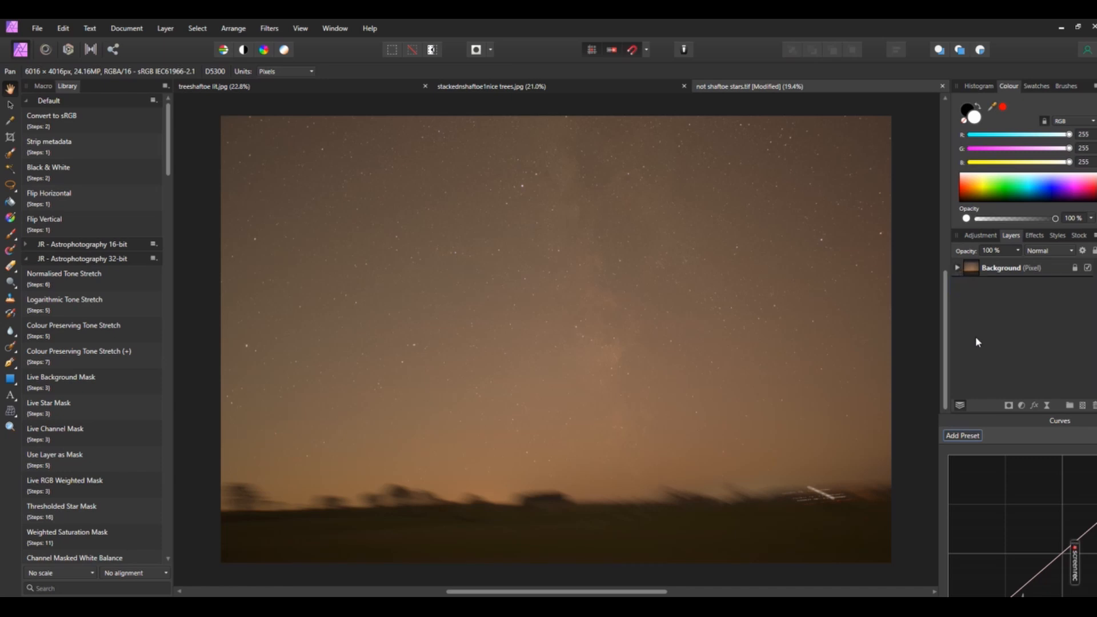
pyautogui.click(957, 267)
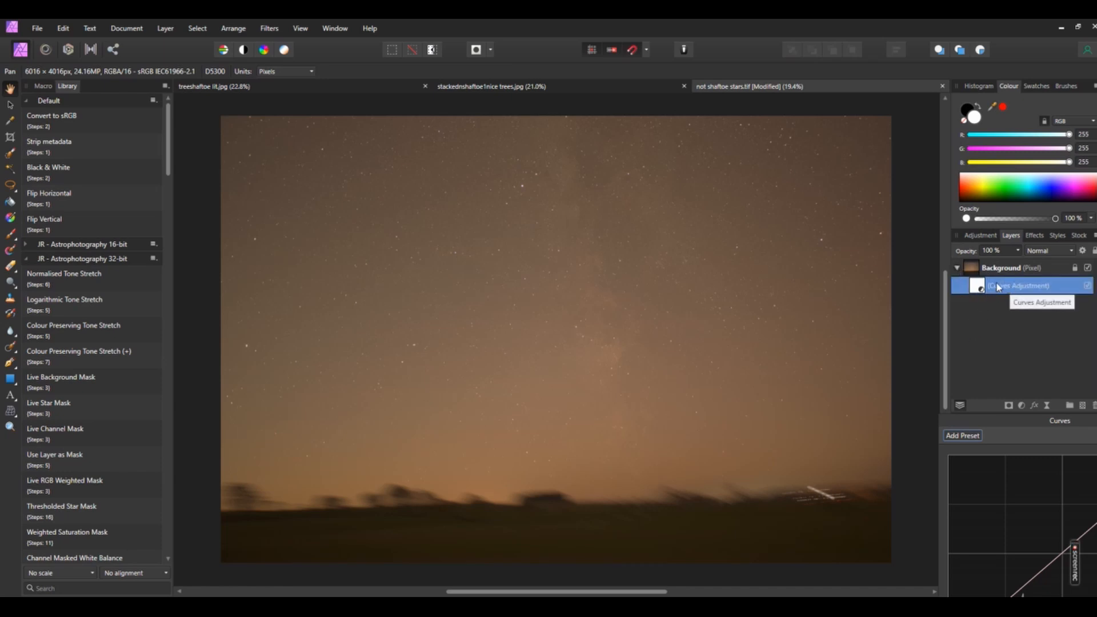
# Step: Shape the master curve into a gentle S, with a shadow point at X 0.084, Y 0.072 and a highlight point at X 0.643, Y 0.67
pyautogui.doubleClick(1003, 294)
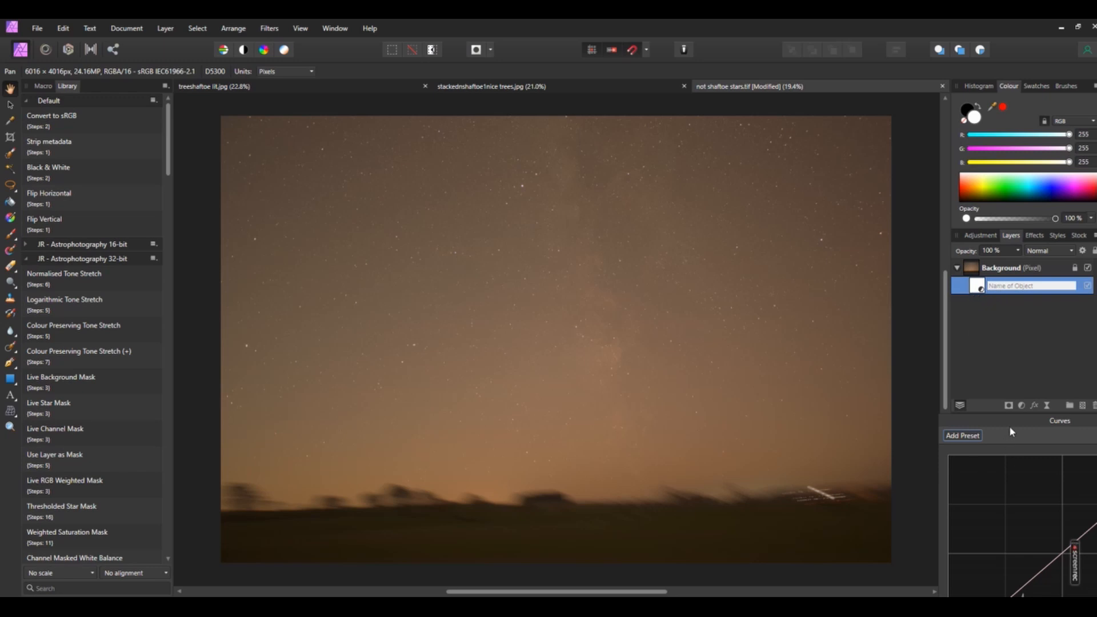
pyautogui.moveTo(1014, 419); pyautogui.dragTo(899, 279)
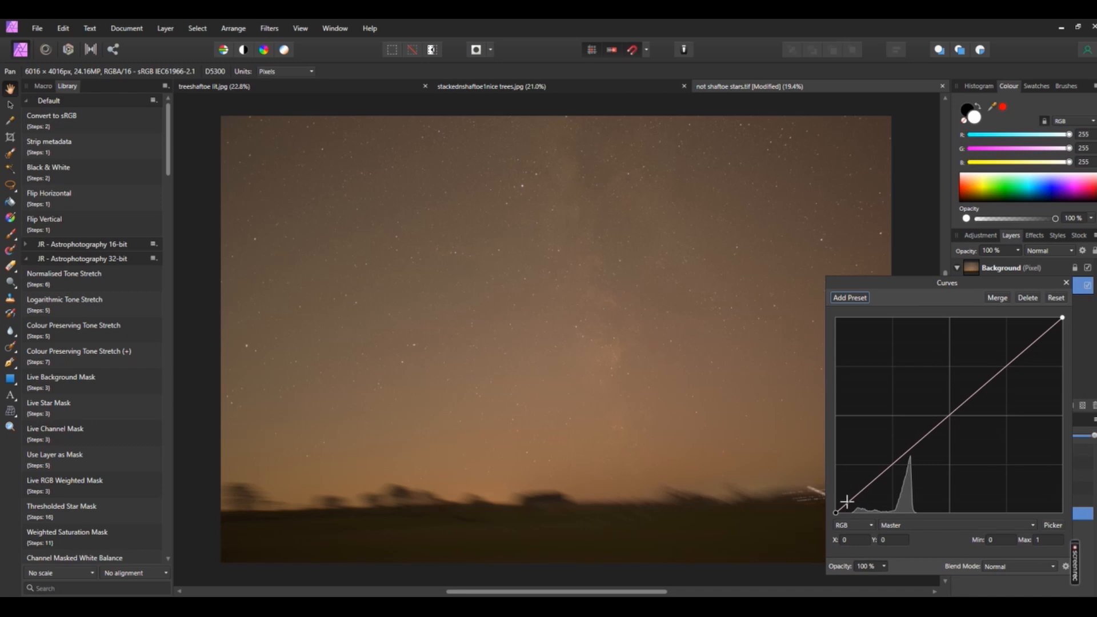
pyautogui.click(846, 502)
pyautogui.moveTo(849, 503); pyautogui.dragTo(854, 498)
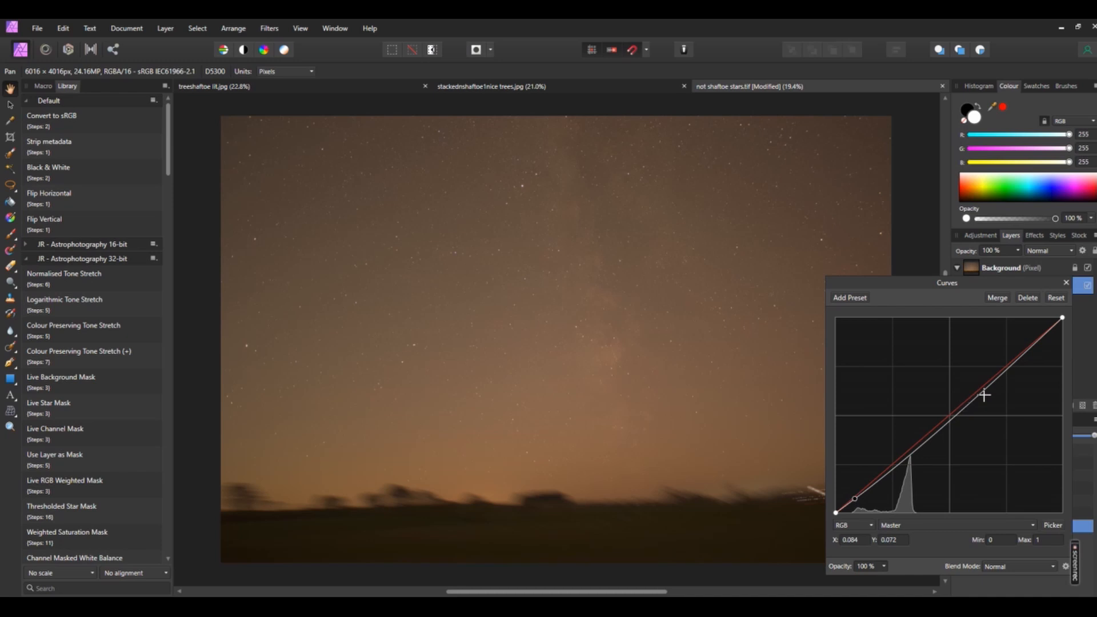
pyautogui.moveTo(982, 388); pyautogui.dragTo(980, 383)
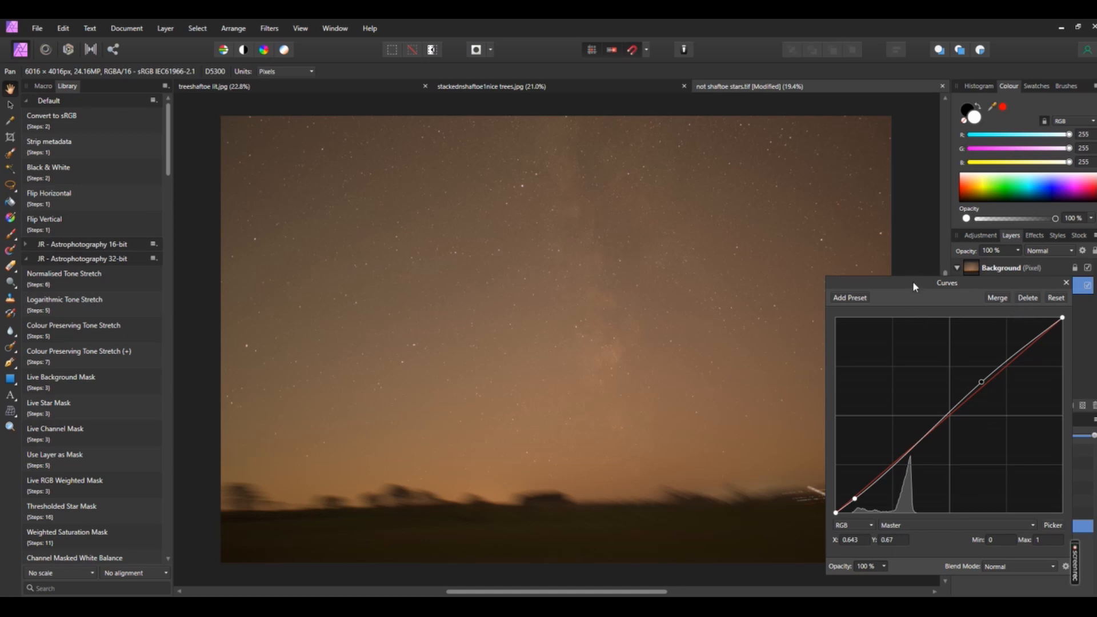
pyautogui.moveTo(986, 279); pyautogui.dragTo(1022, 483)
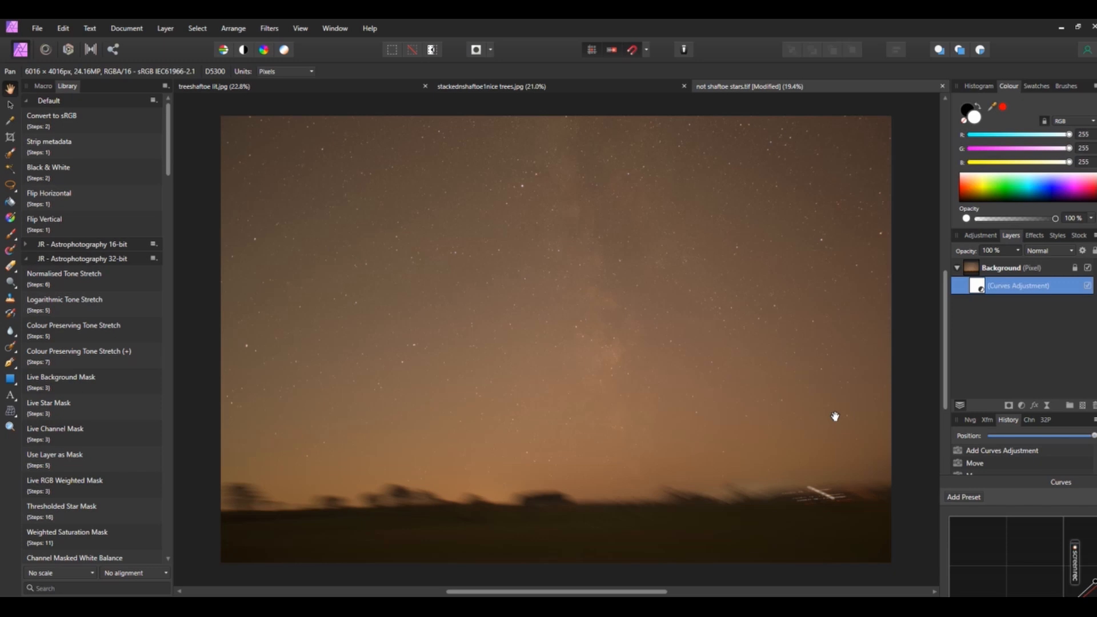
pyautogui.click(957, 267)
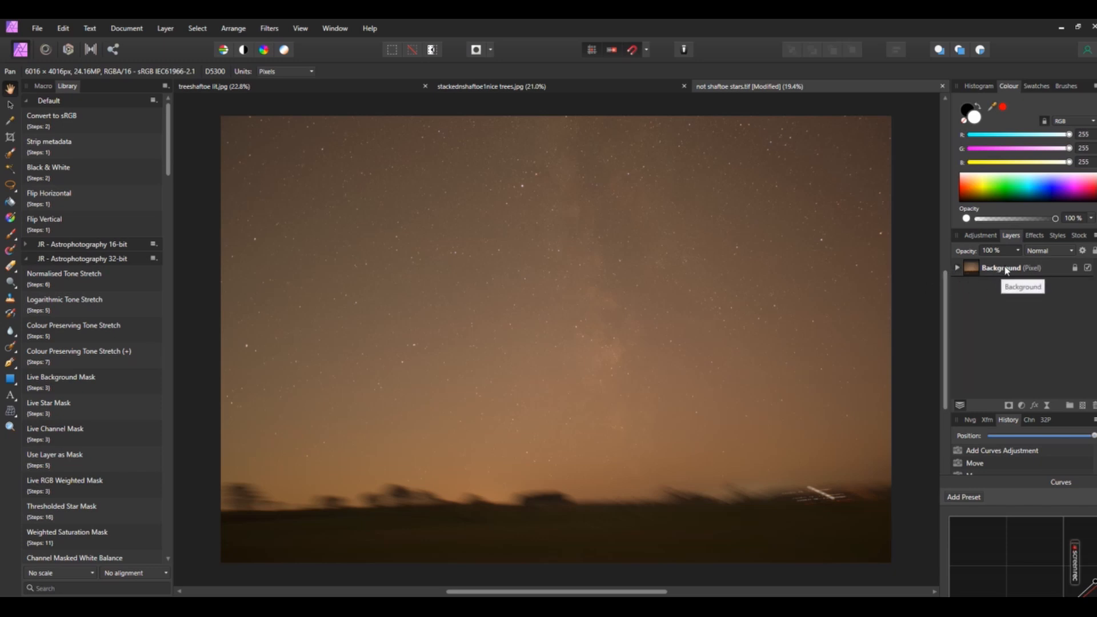
# Step: Apply the Remove Background filter to the Background layer, sampling the sky near the image's right side and setting Grey to 0.00159
pyautogui.click(993, 269)
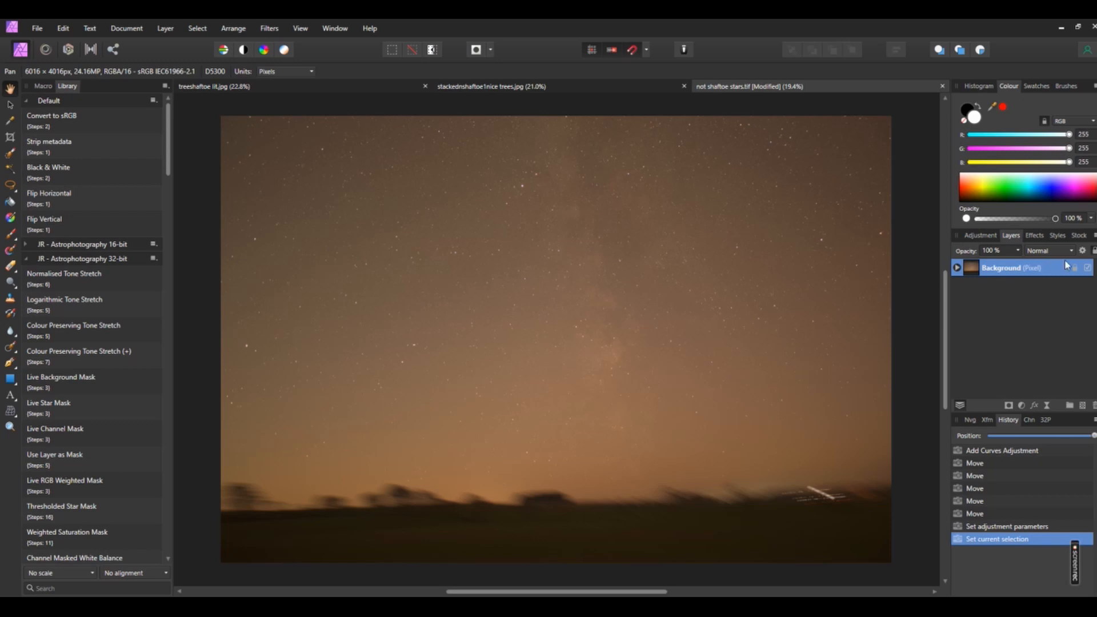
pyautogui.click(268, 31)
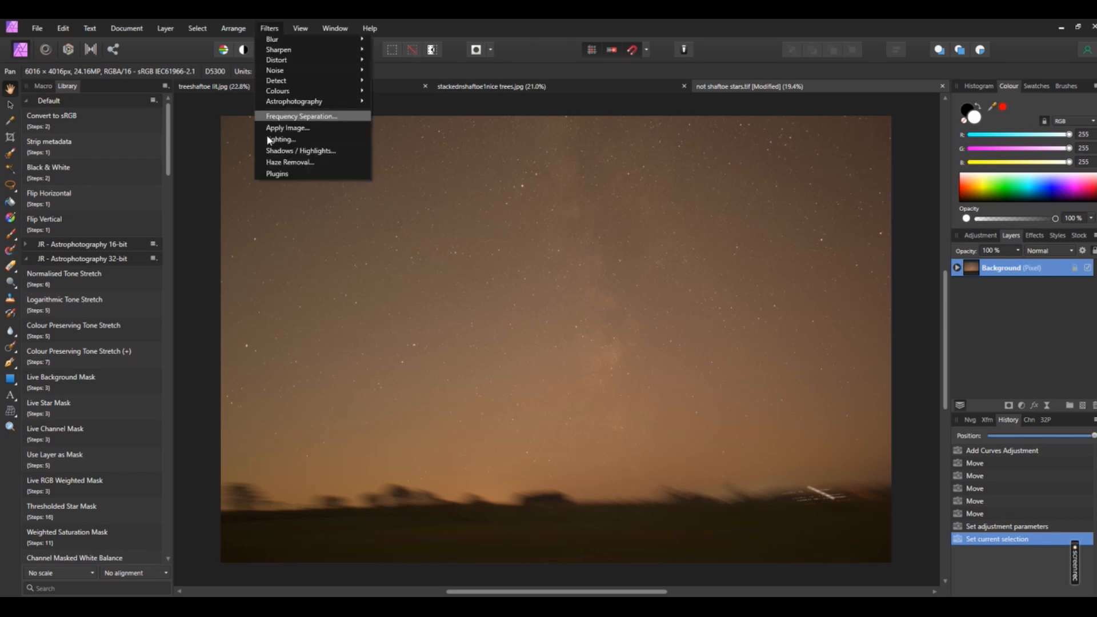
pyautogui.moveTo(306, 101)
pyautogui.click(399, 104)
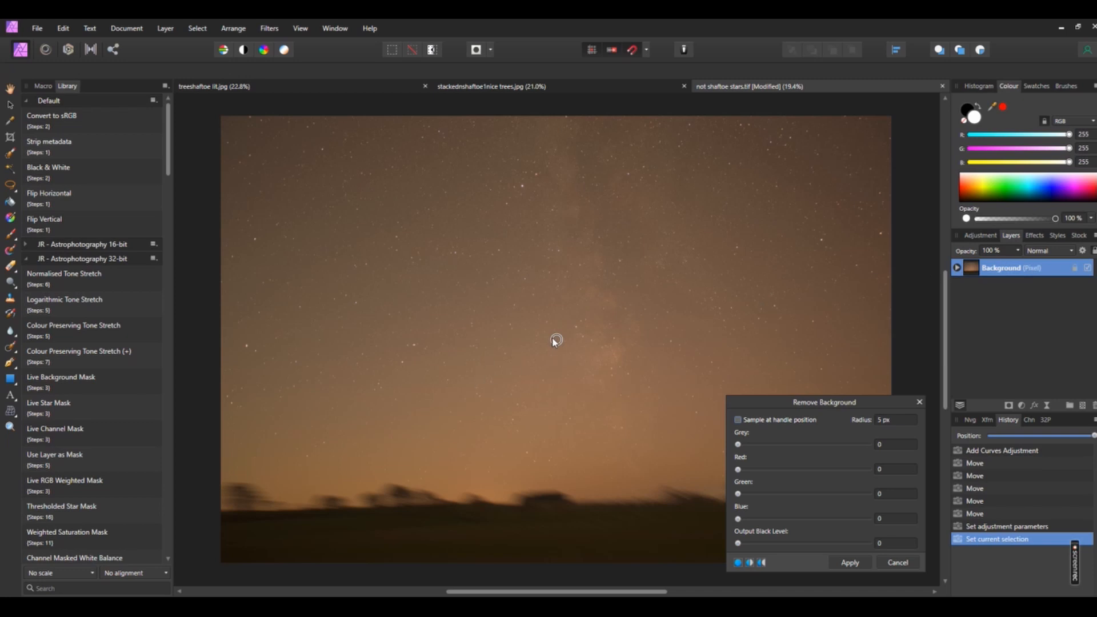
pyautogui.moveTo(557, 339); pyautogui.dragTo(820, 269)
pyautogui.click(737, 420)
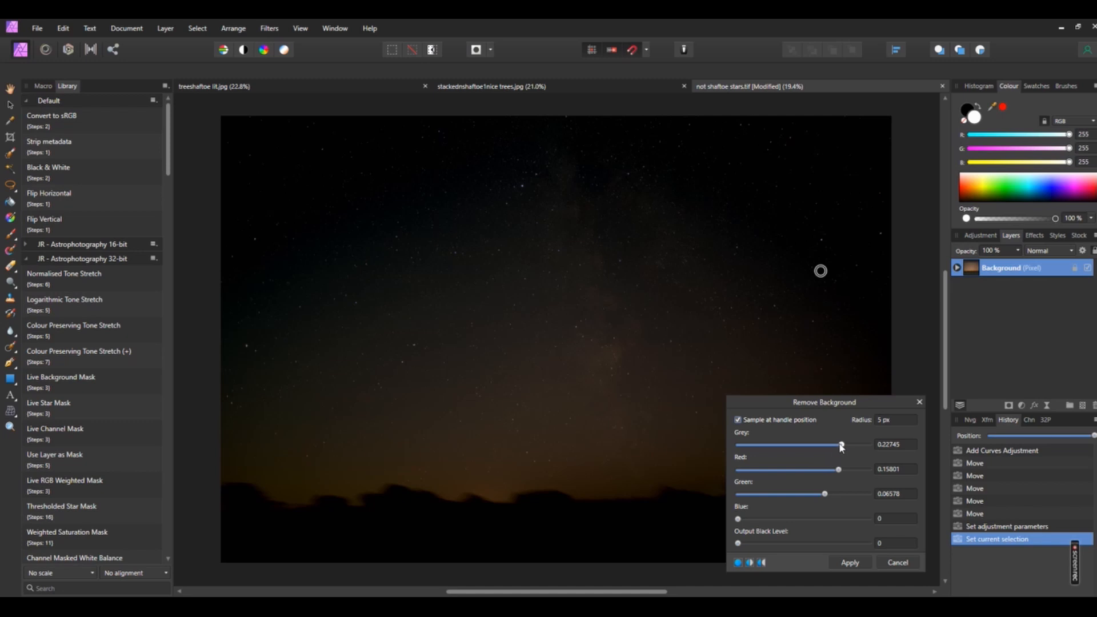
pyautogui.moveTo(840, 447); pyautogui.dragTo(777, 450)
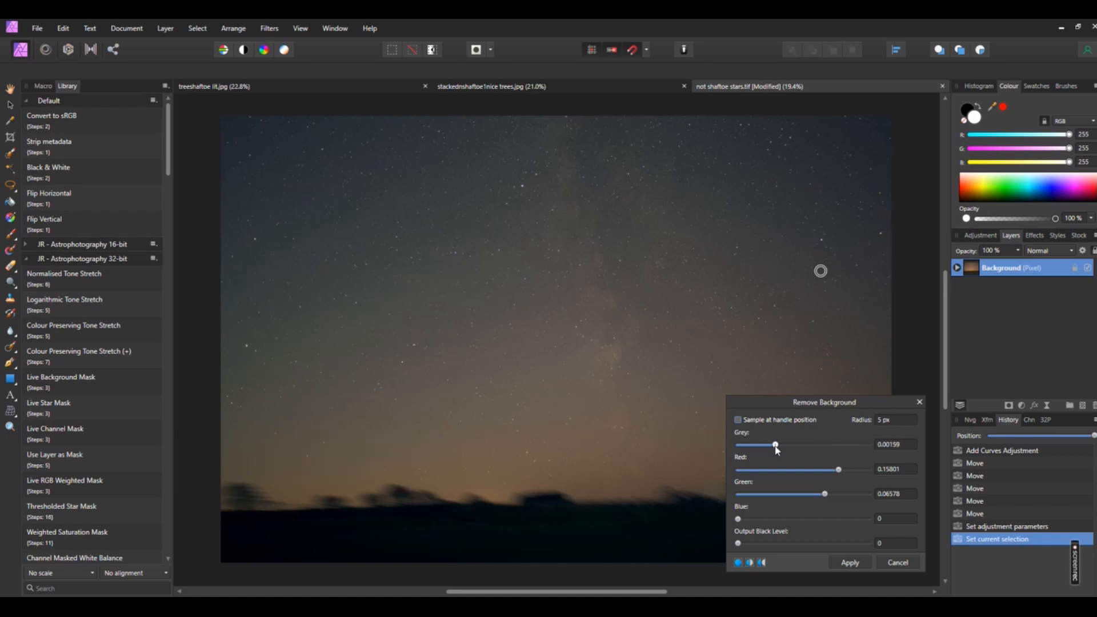
pyautogui.click(850, 562)
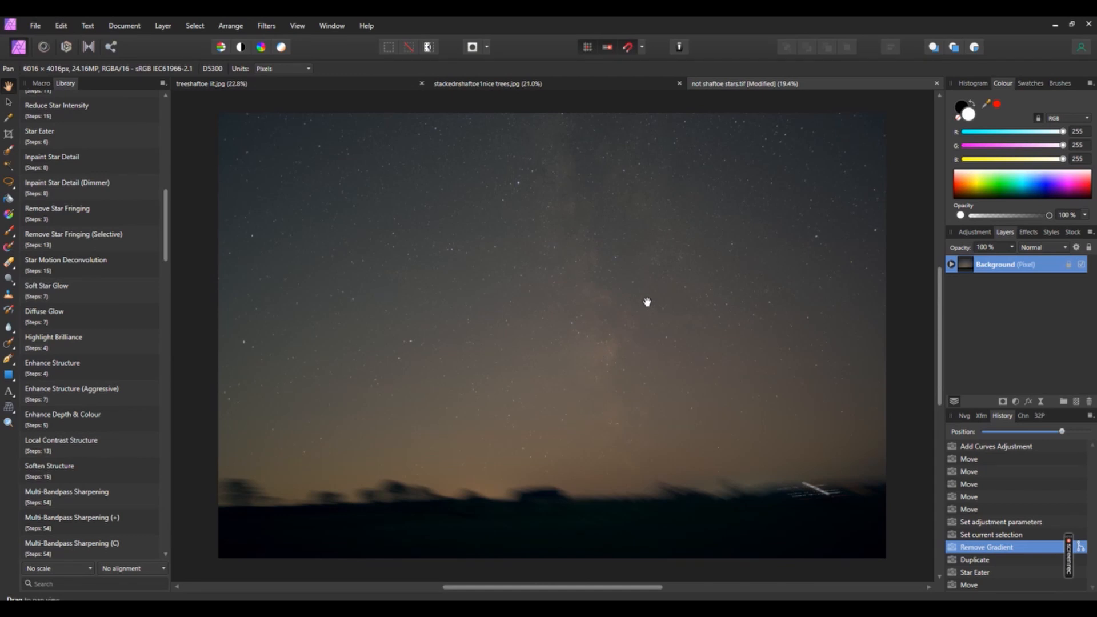
# Step: Duplicate the Background layer of not shaftoe stars.tif
pyautogui.click(289, 82)
pyautogui.rightClick(994, 273)
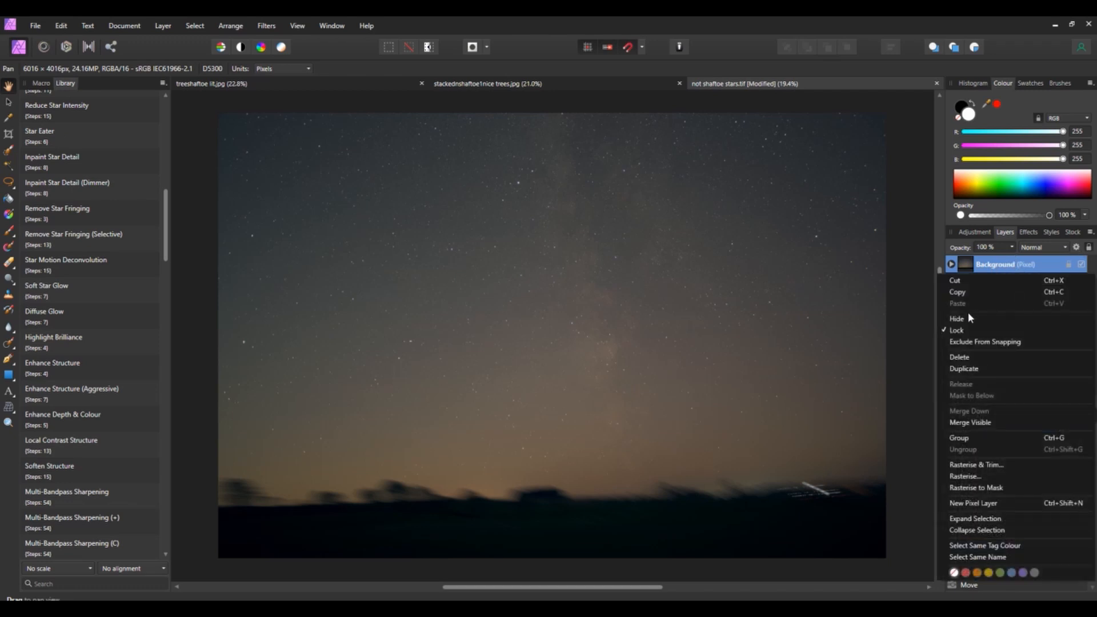
pyautogui.click(974, 368)
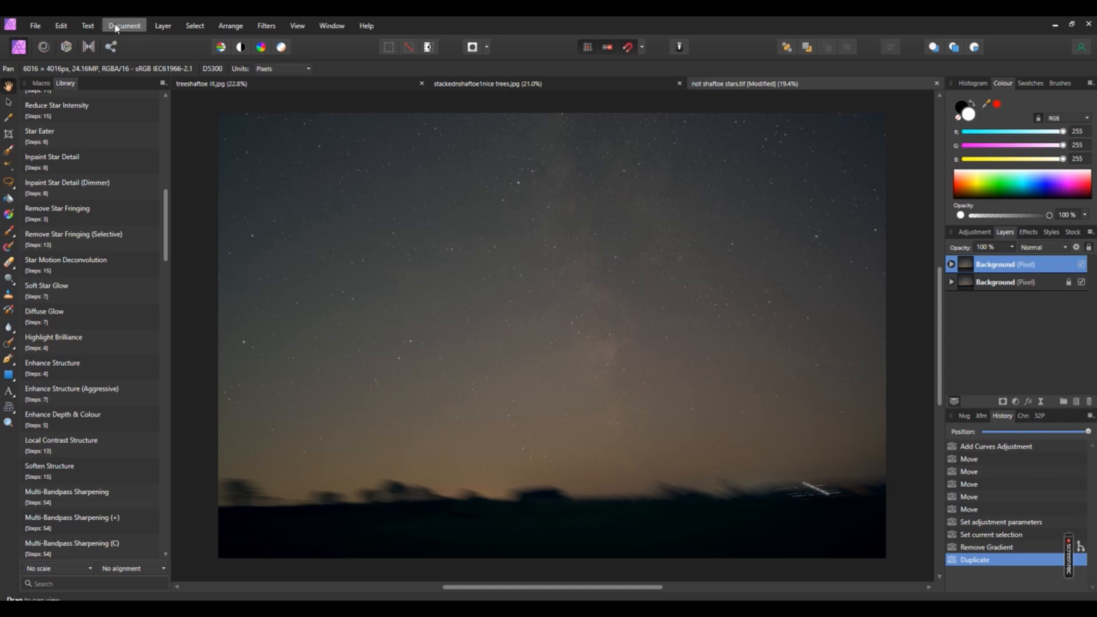
# Step: Run the Star Eater macro over the duplicated layer and set the Star Eater layer's blend mode to Difference
pyautogui.click(61, 140)
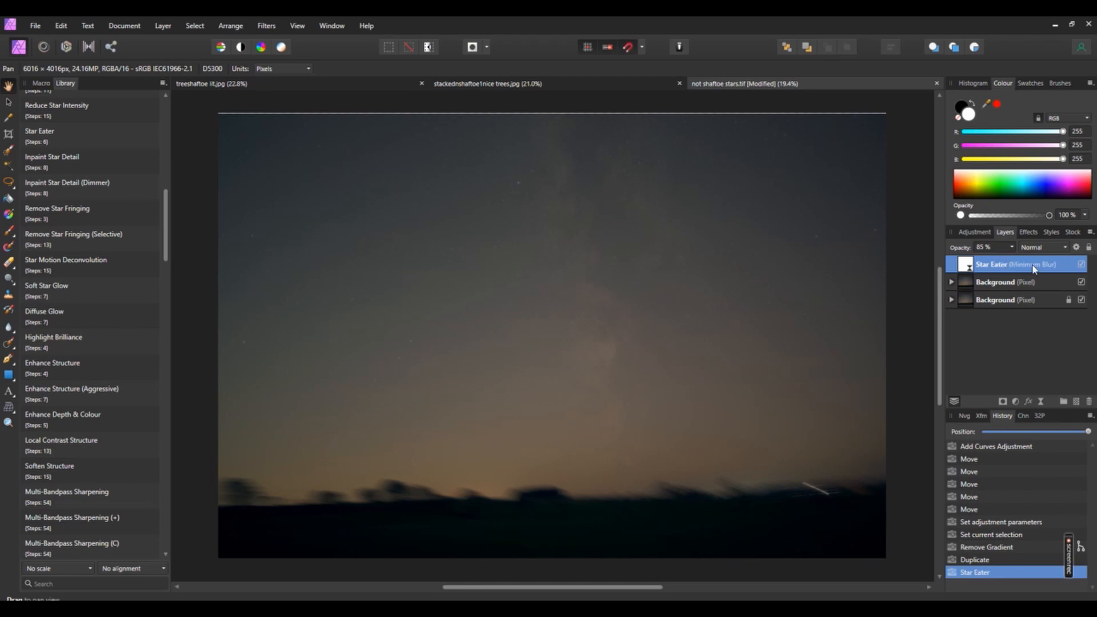
pyautogui.click(1066, 249)
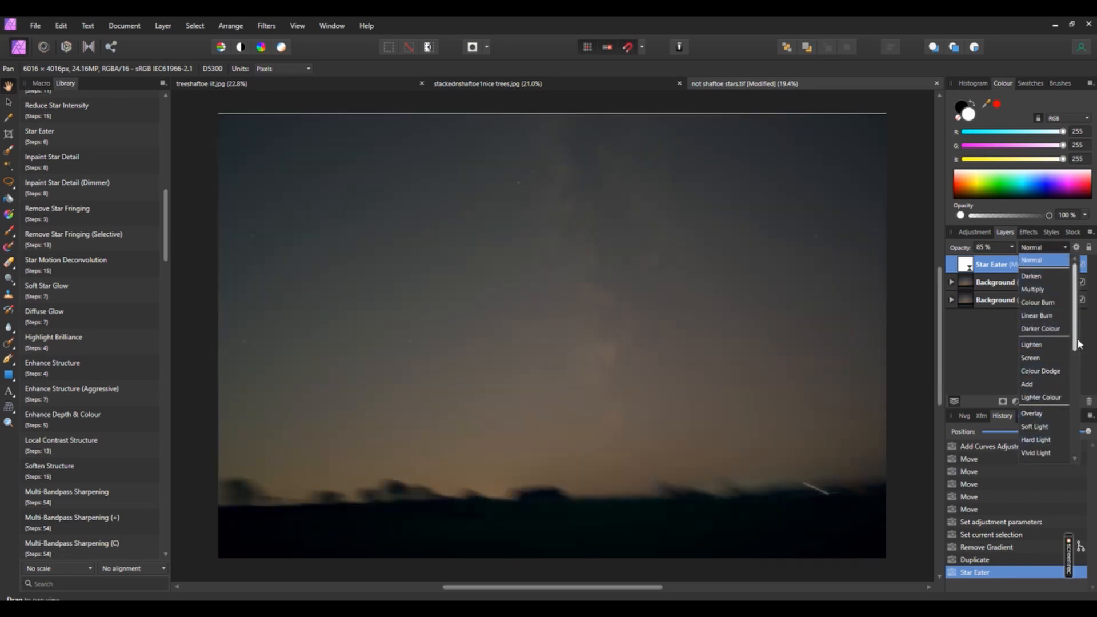
pyautogui.moveTo(1078, 346); pyautogui.dragTo(1079, 400)
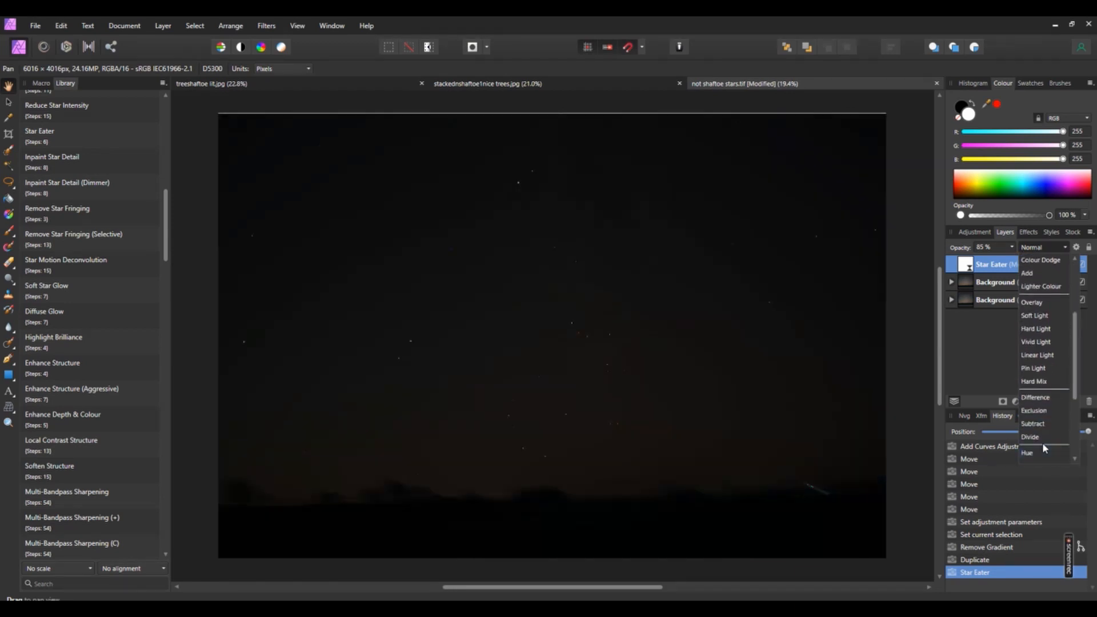
pyautogui.click(1037, 398)
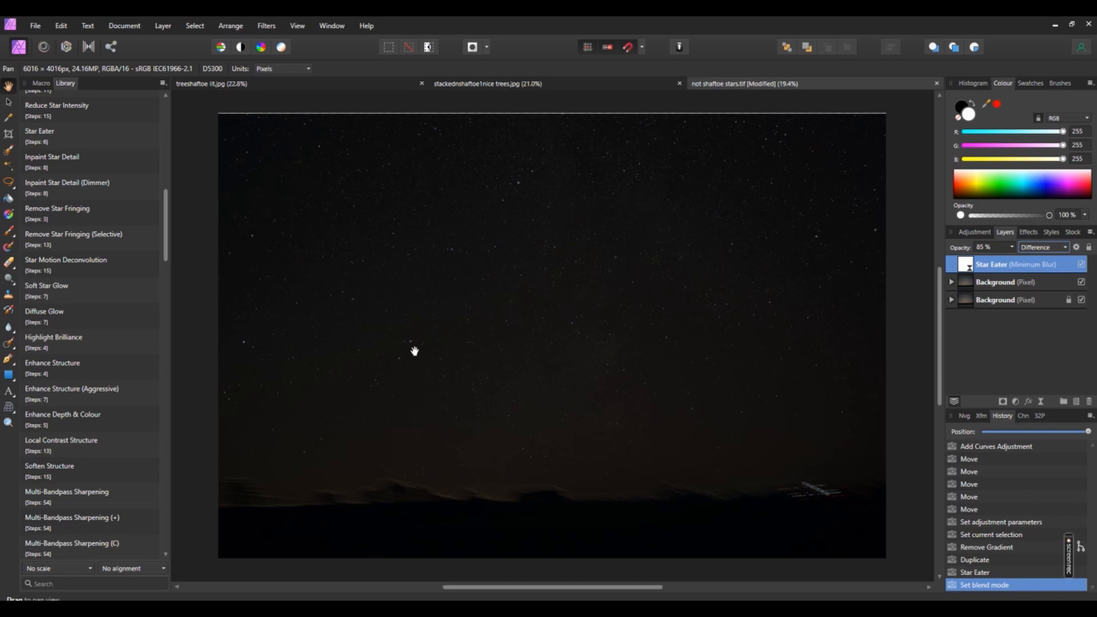
# Step: Merge the visible result into a new pixel layer on top of the stack and name it stars
pyautogui.click(164, 28)
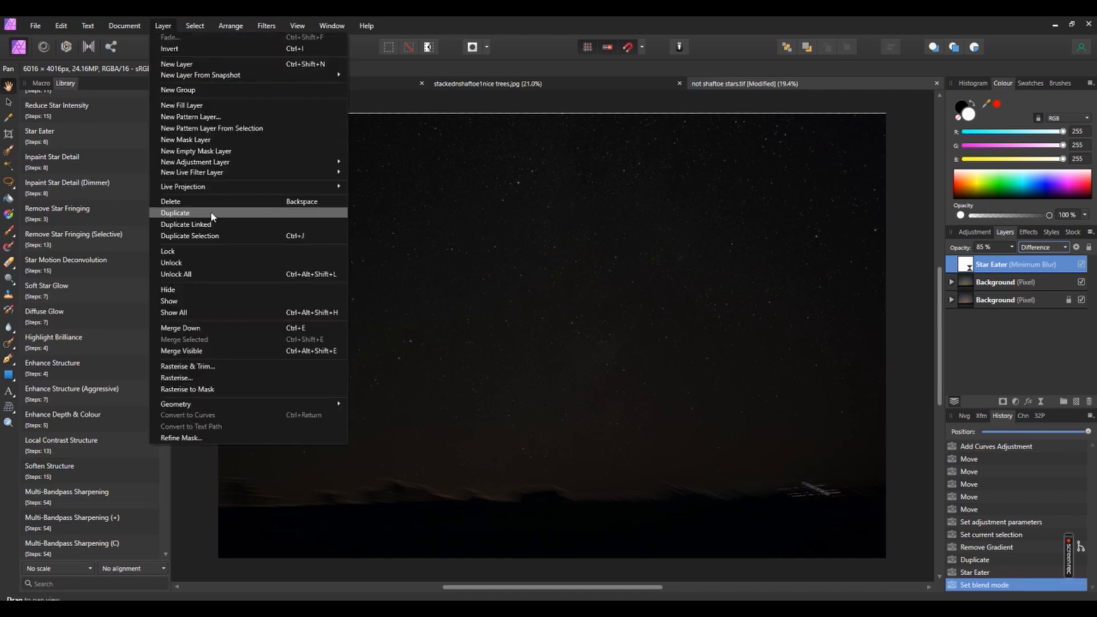
pyautogui.click(190, 350)
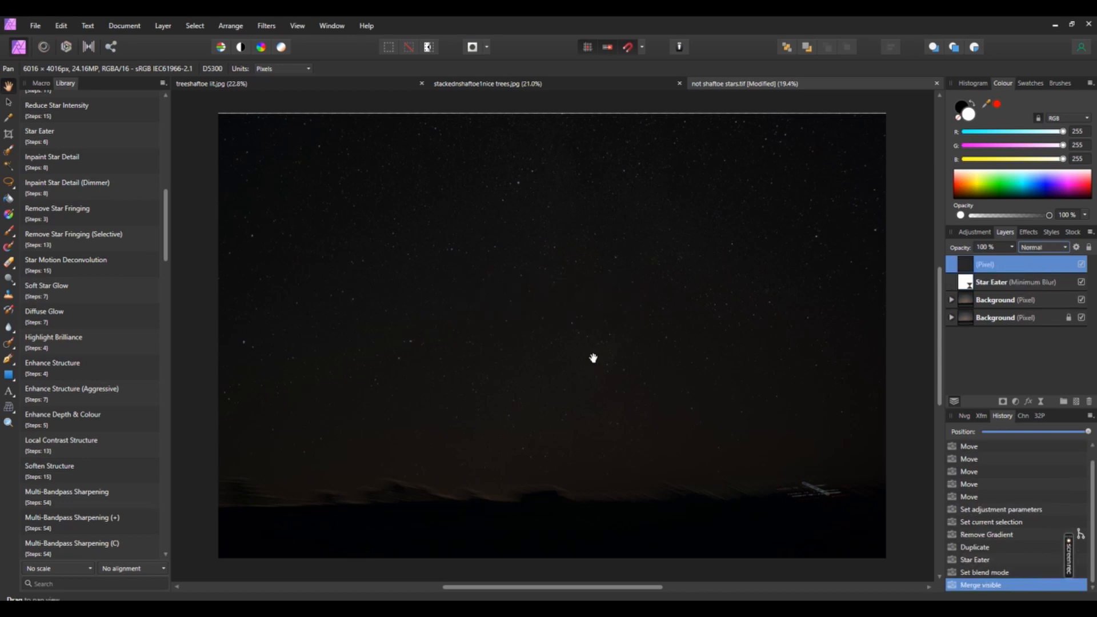
pyautogui.rightClick(988, 268)
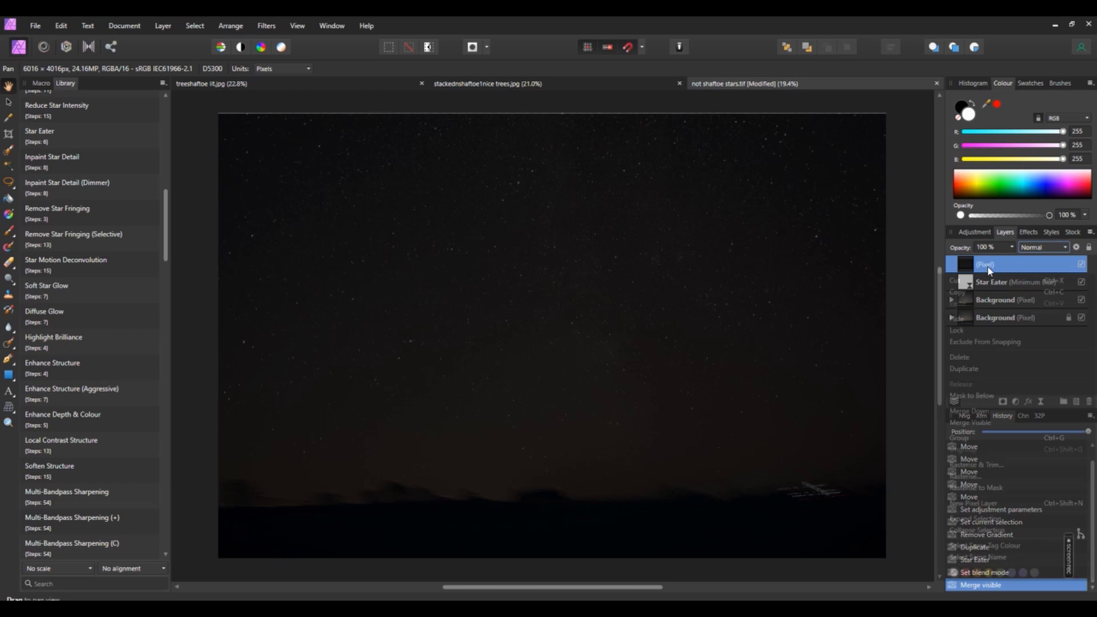
pyautogui.click(988, 268)
pyautogui.doubleClick(988, 265)
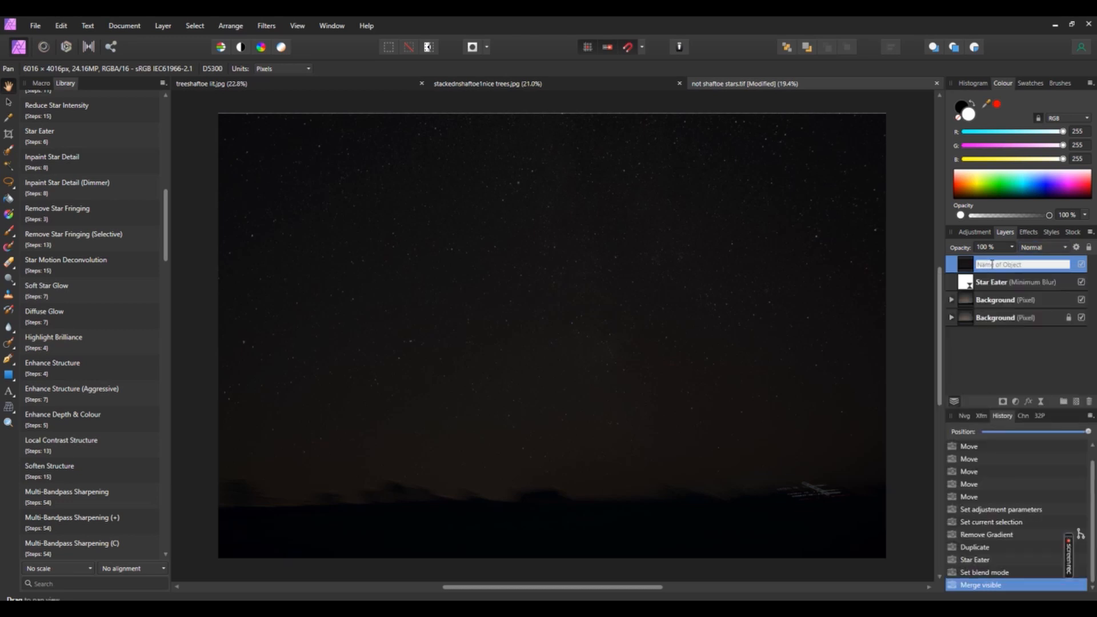
pyautogui.write('stars')
pyautogui.press('Return')
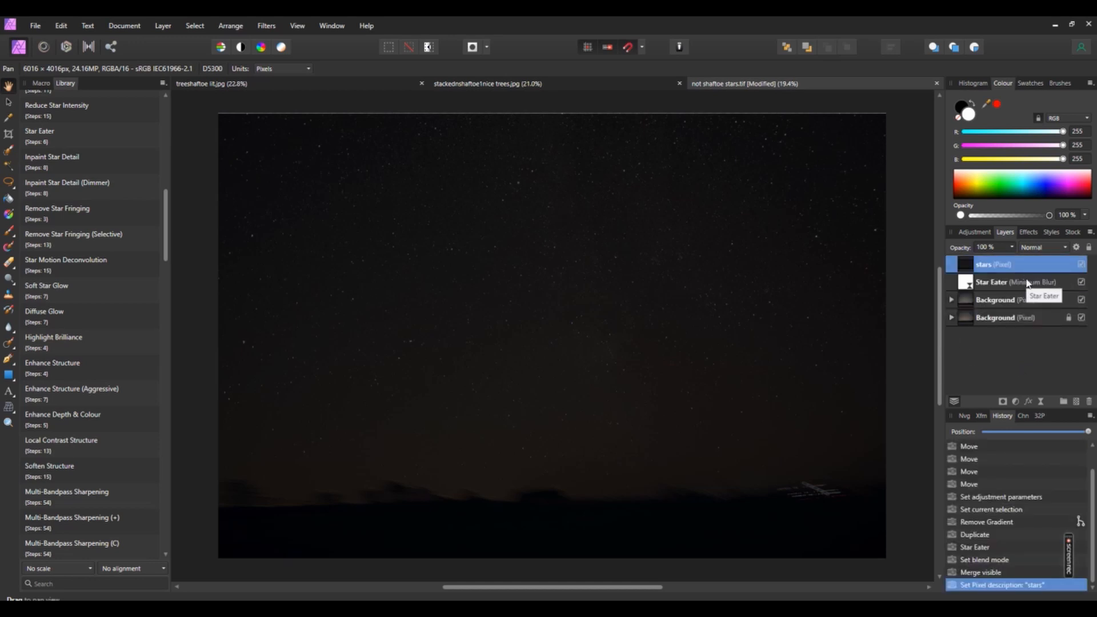
# Step: Set the stars layer's blend mode to Add
pyautogui.click(1065, 247)
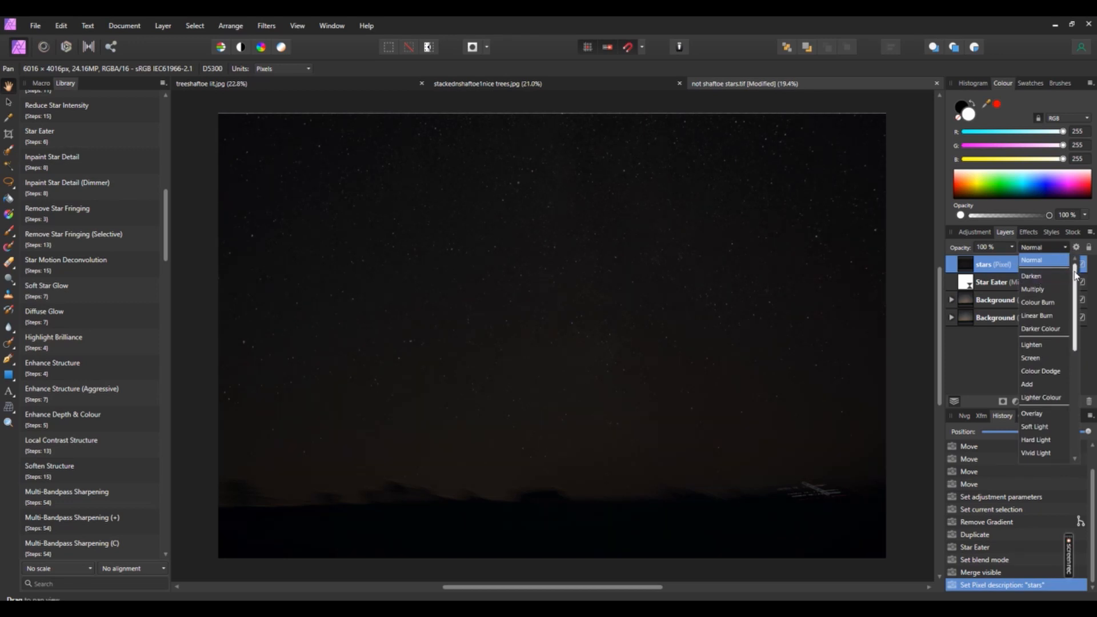
pyautogui.scroll(-1, 1074, 279)
pyautogui.moveTo(1074, 280); pyautogui.dragTo(1072, 323)
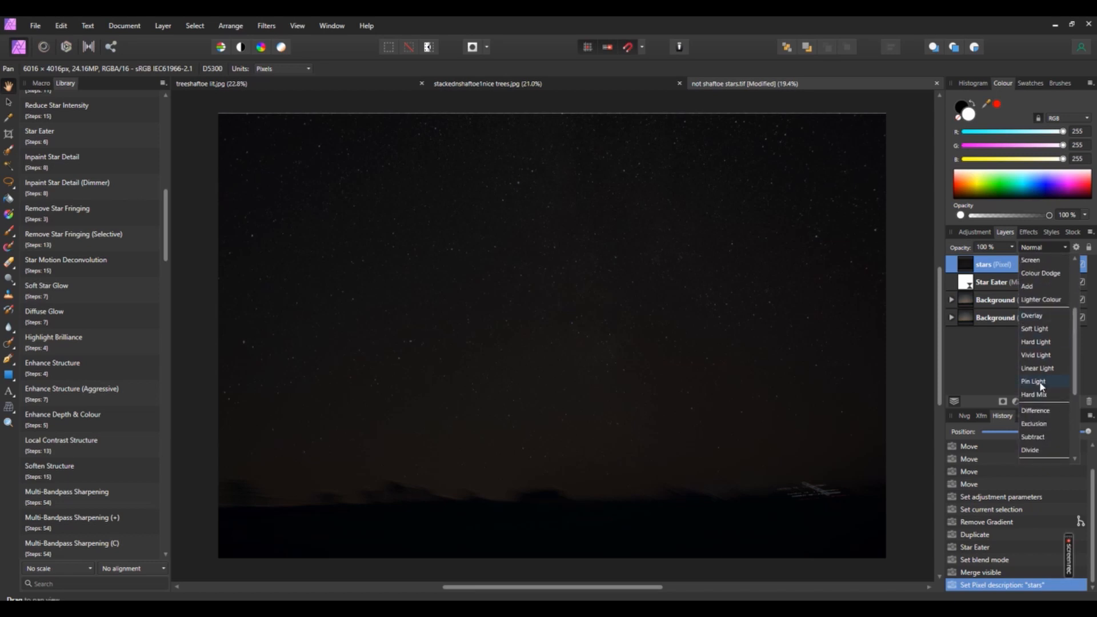
pyautogui.scroll(-3, 1060, 441)
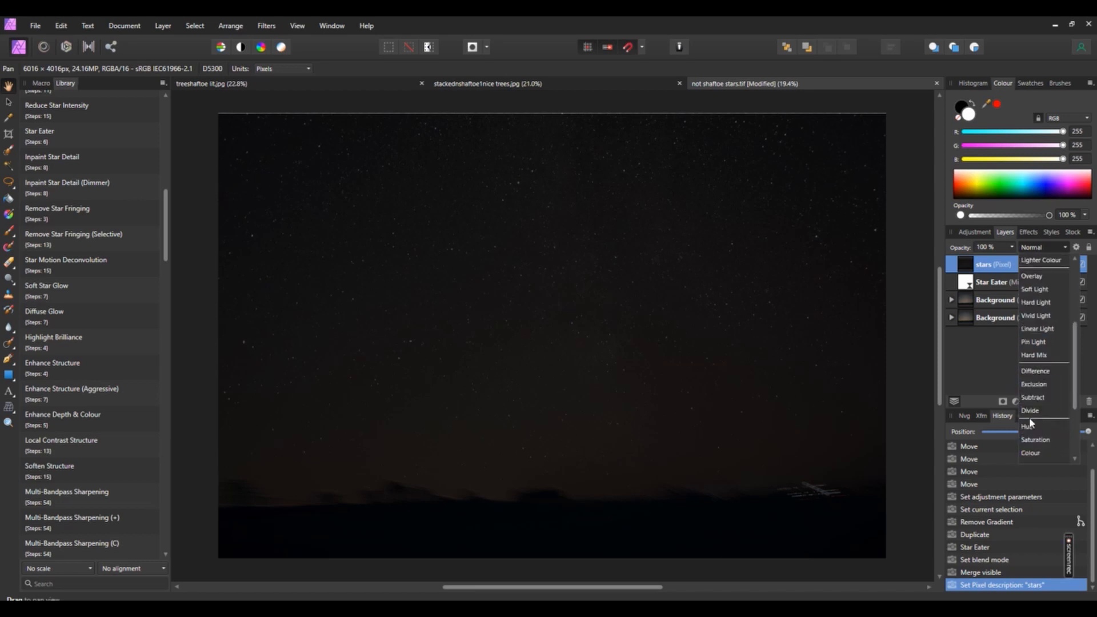
pyautogui.scroll(-5, 1031, 423)
pyautogui.scroll(-2, 1031, 423)
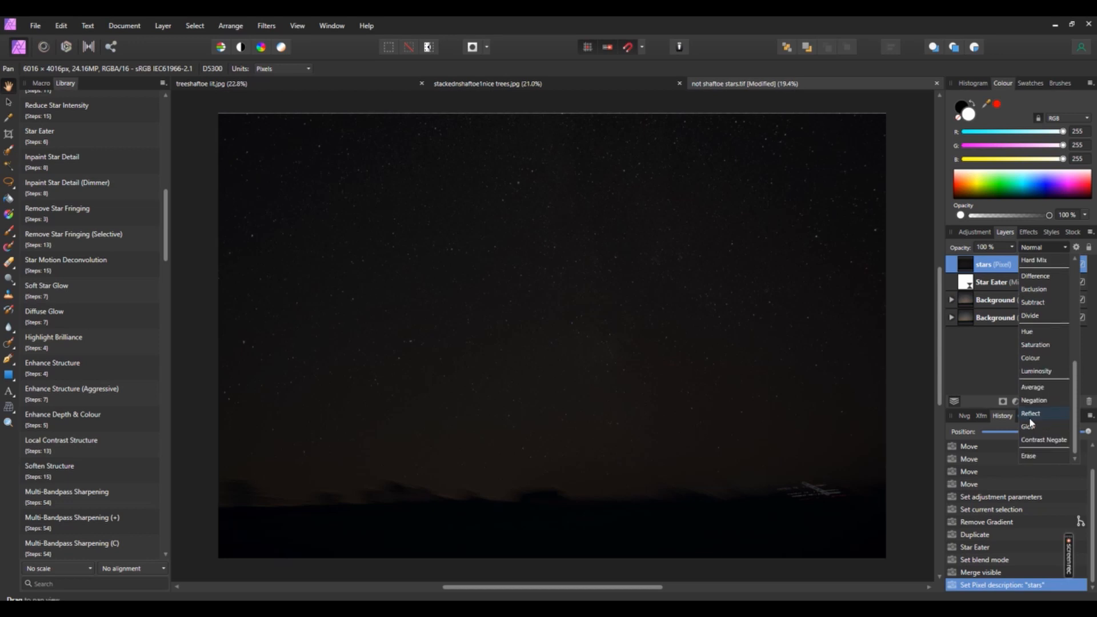
pyautogui.scroll(3, 1033, 422)
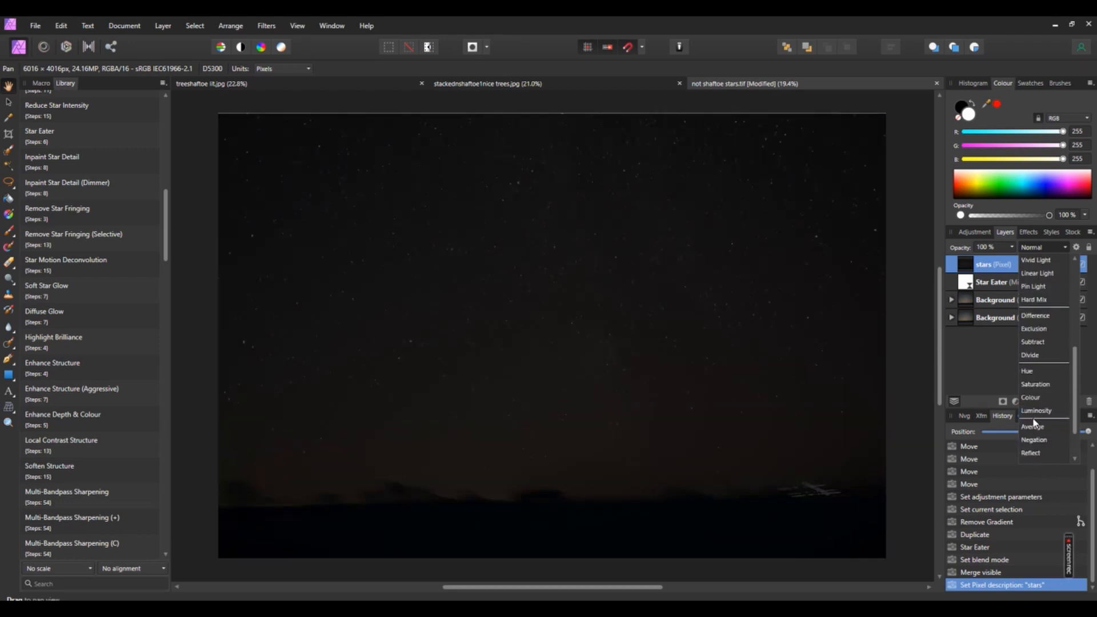
pyautogui.scroll(3, 1035, 420)
pyautogui.scroll(2, 1035, 414)
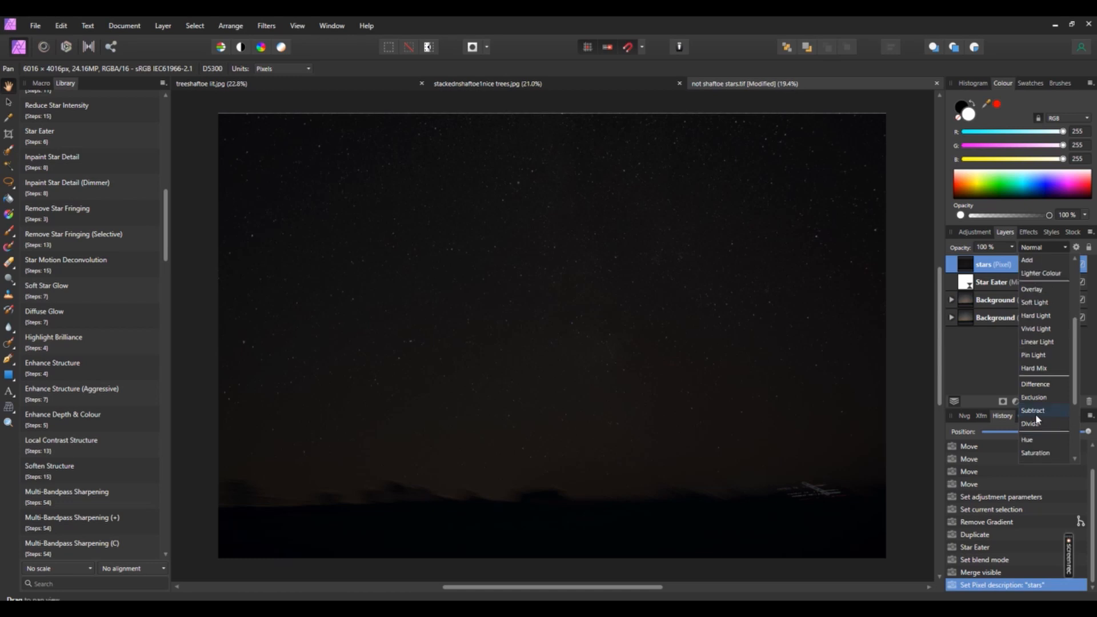
pyautogui.click(1033, 257)
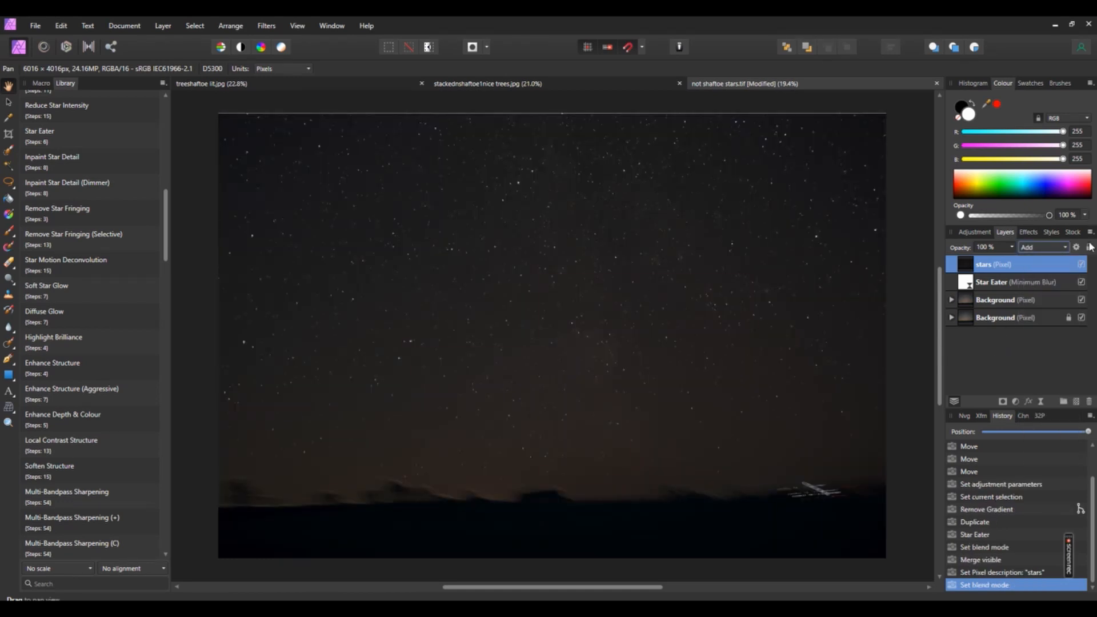
# Step: Set the Star Eater layer's blend mode to Normal and nest the filter inside the duplicated Background layer directly below it
pyautogui.click(1021, 283)
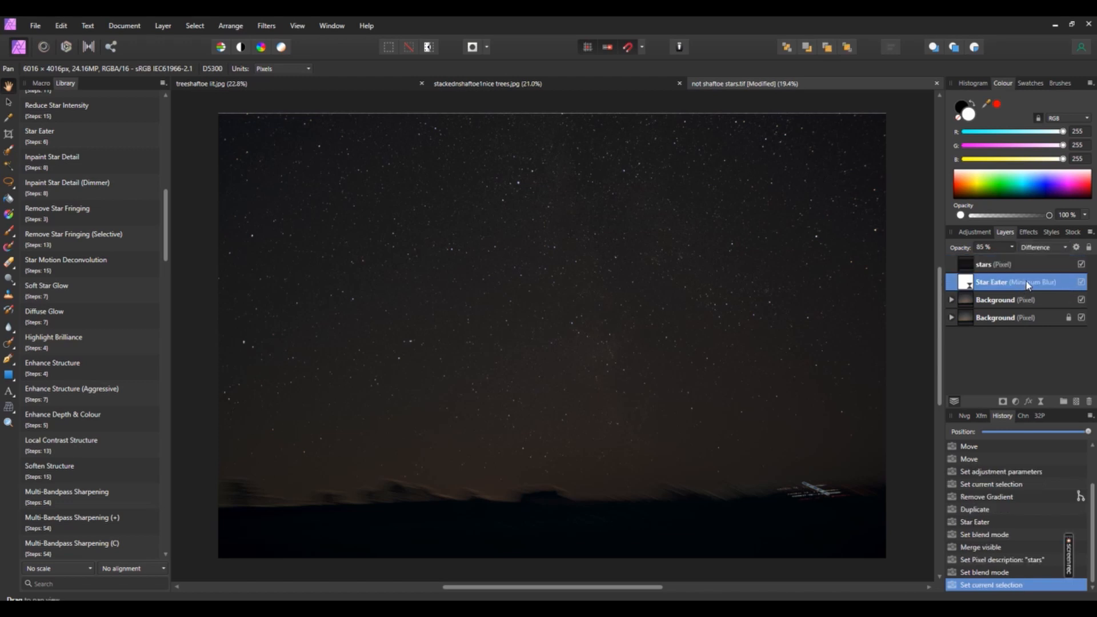
pyautogui.rightClick(1058, 280)
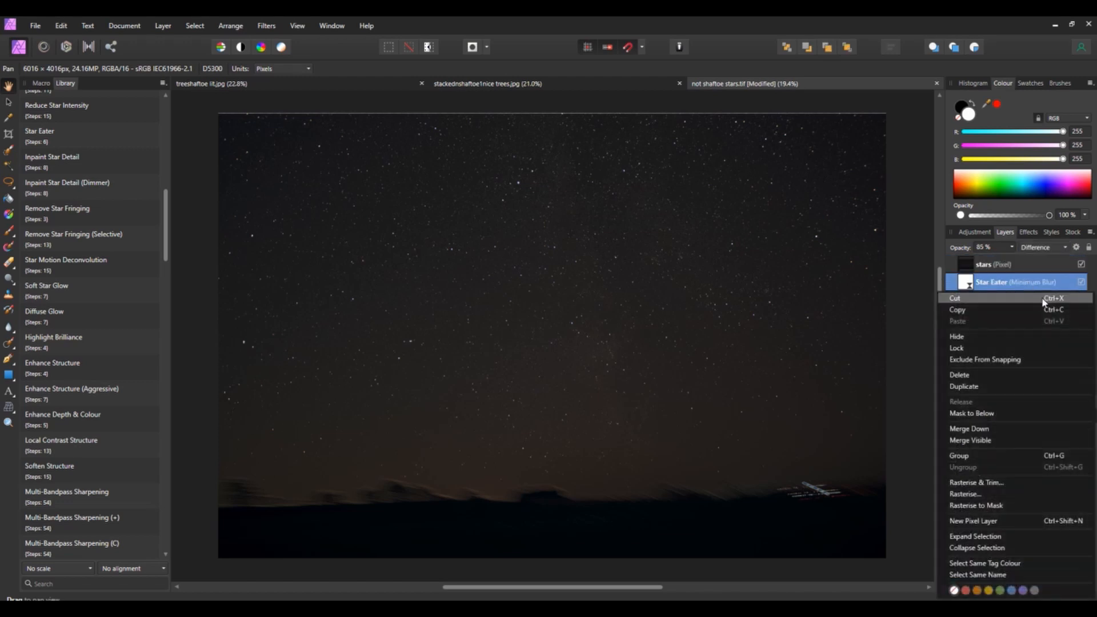
pyautogui.click(1065, 245)
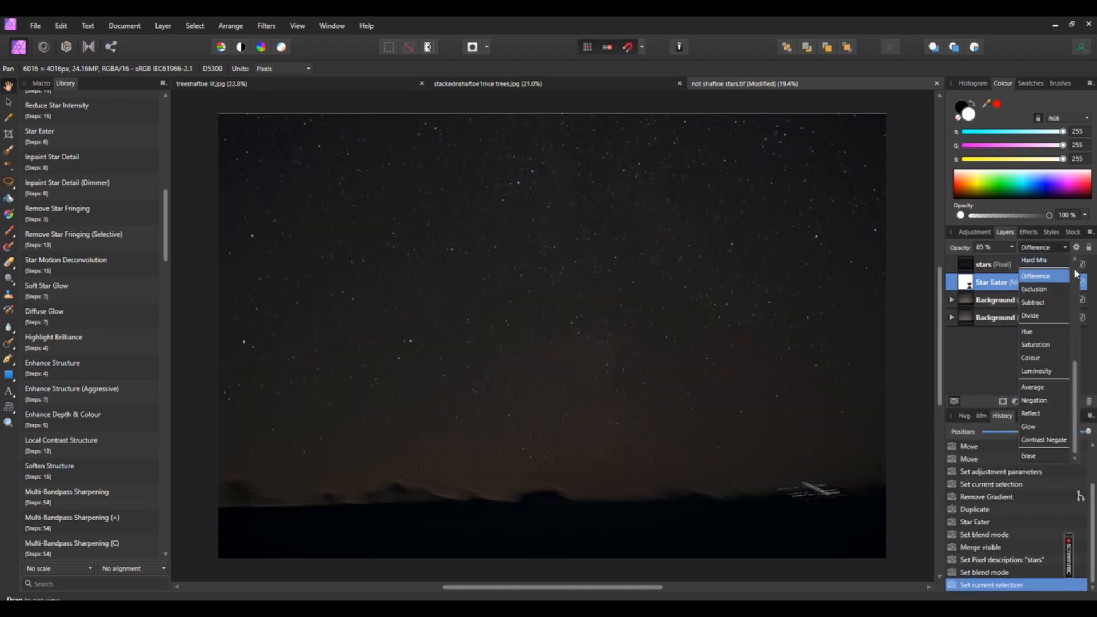
pyautogui.click(1074, 270)
pyautogui.moveTo(1074, 274); pyautogui.dragTo(1075, 264)
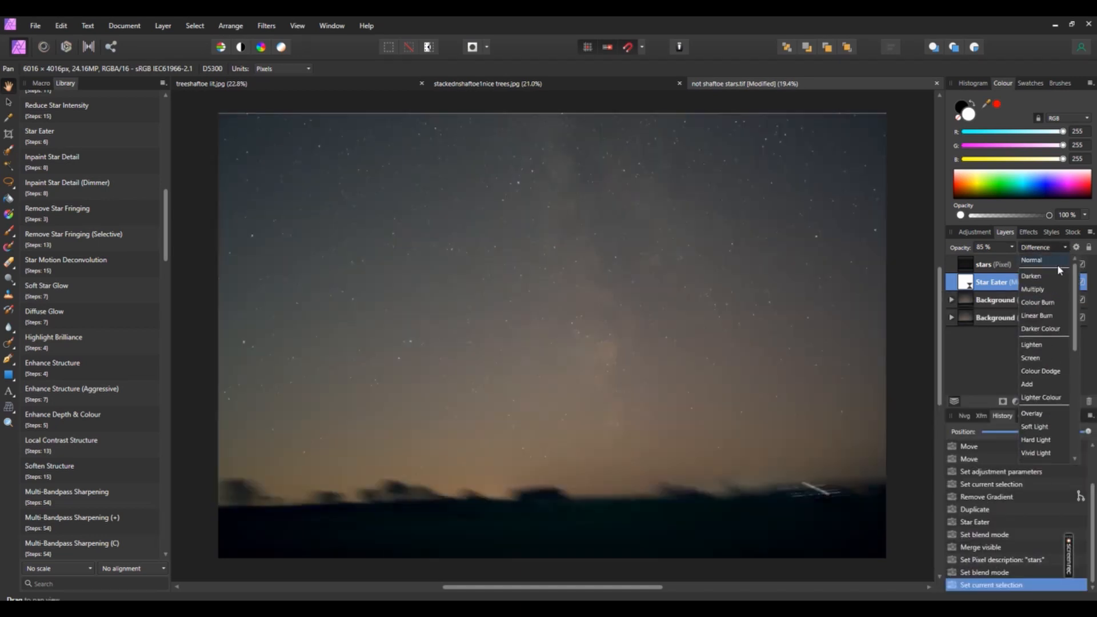
pyautogui.click(1047, 260)
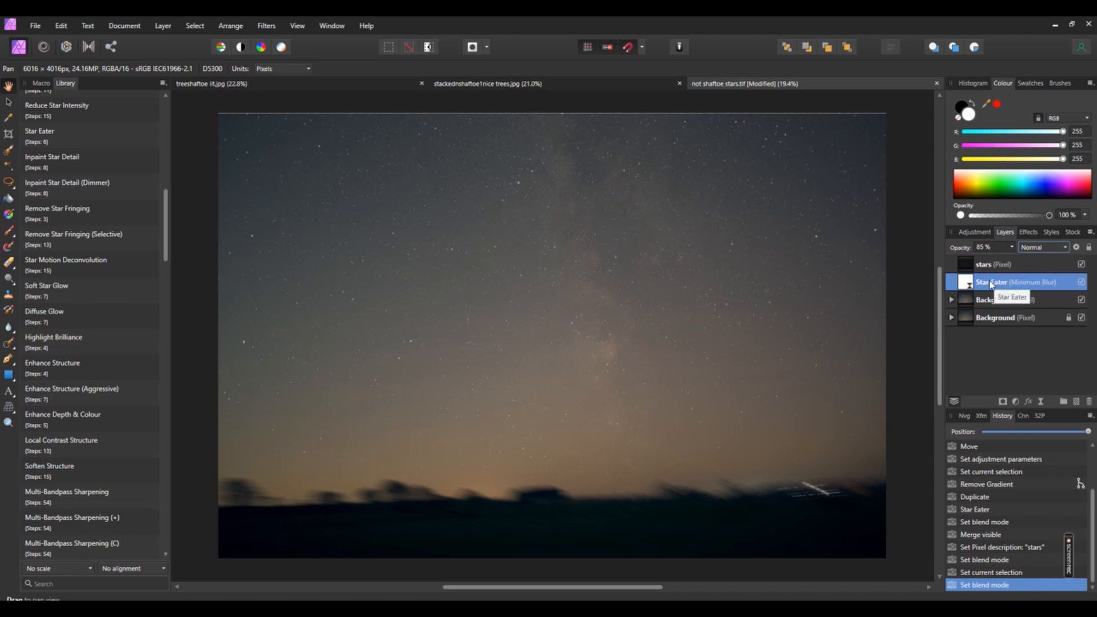
pyautogui.moveTo(996, 286); pyautogui.dragTo(998, 301)
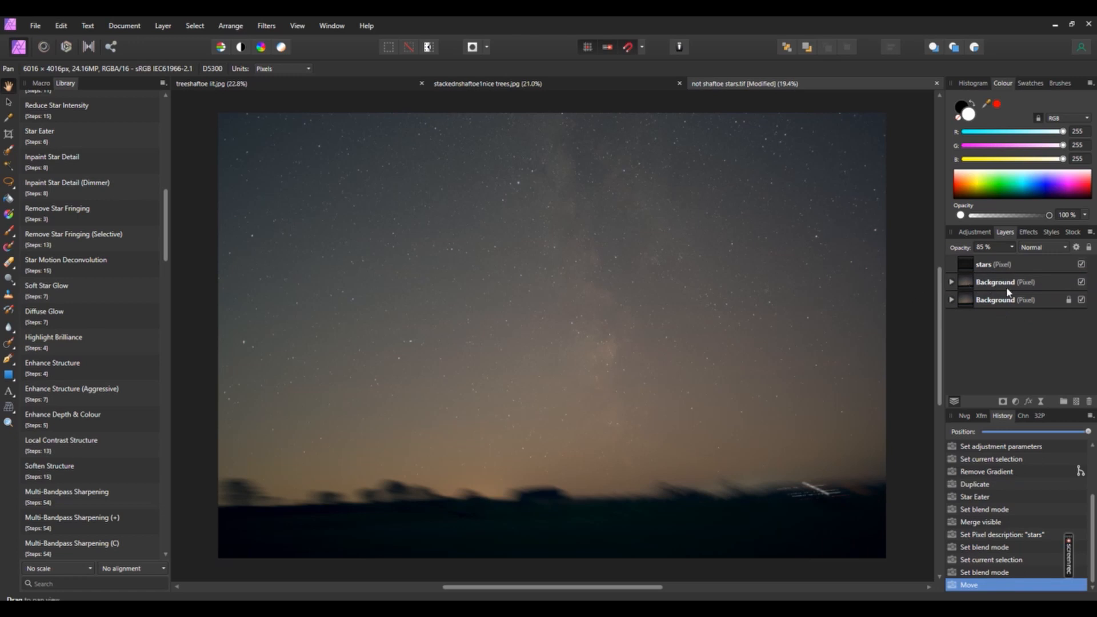
# Step: Compare the stars layer and the two Background layers by toggling their visibility, leaving all three layers shown
pyautogui.click(1082, 265)
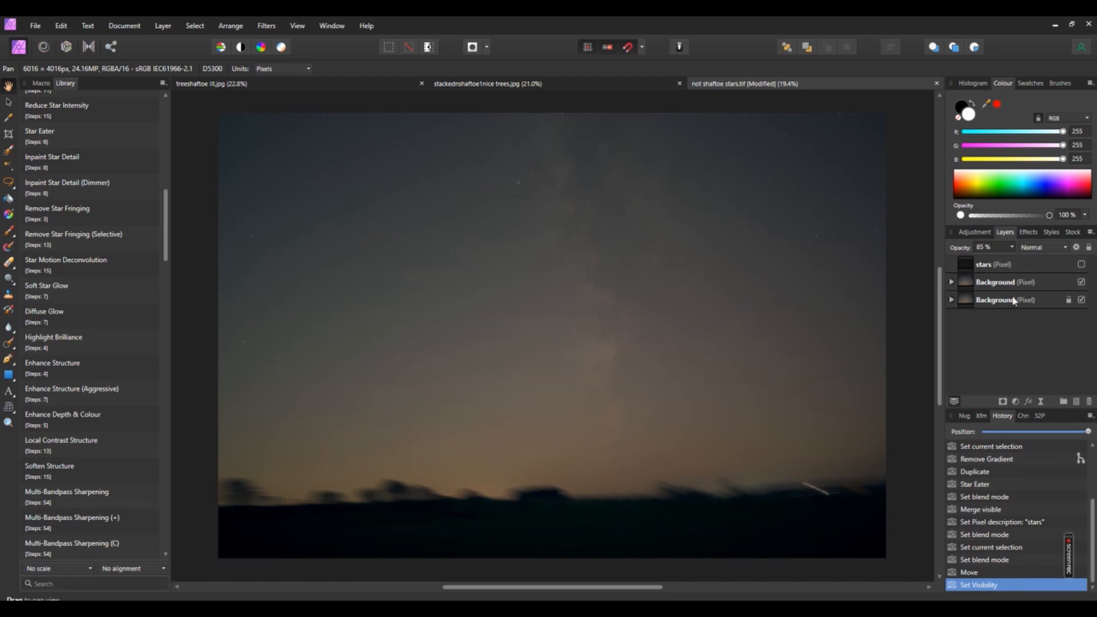
pyautogui.click(1082, 265)
pyautogui.click(1081, 265)
pyautogui.click(1082, 282)
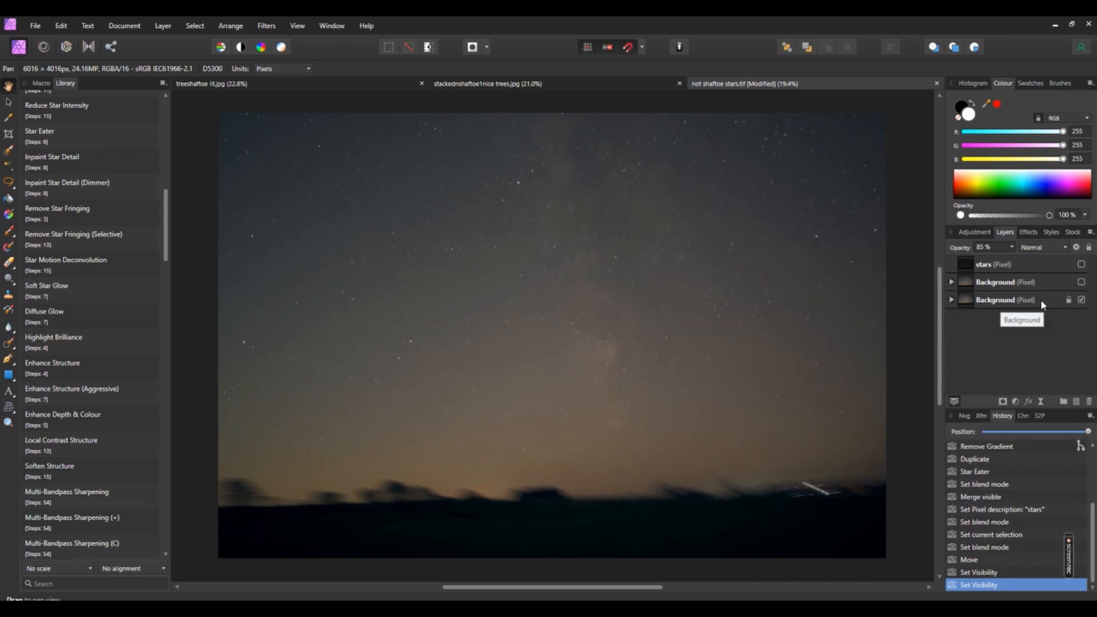
pyautogui.click(1081, 301)
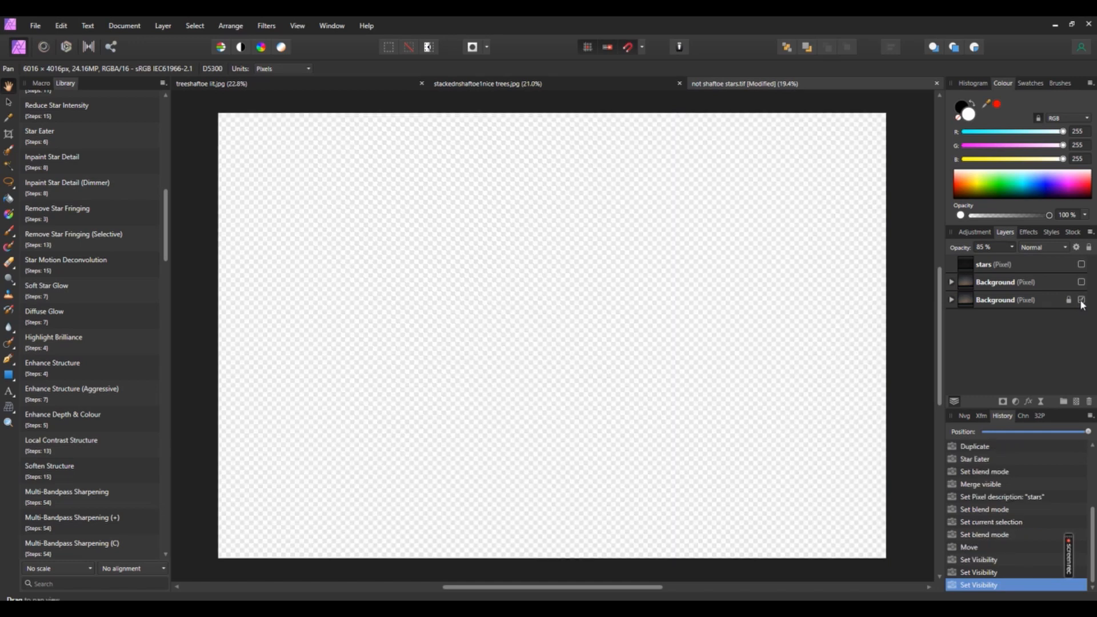
pyautogui.click(1082, 301)
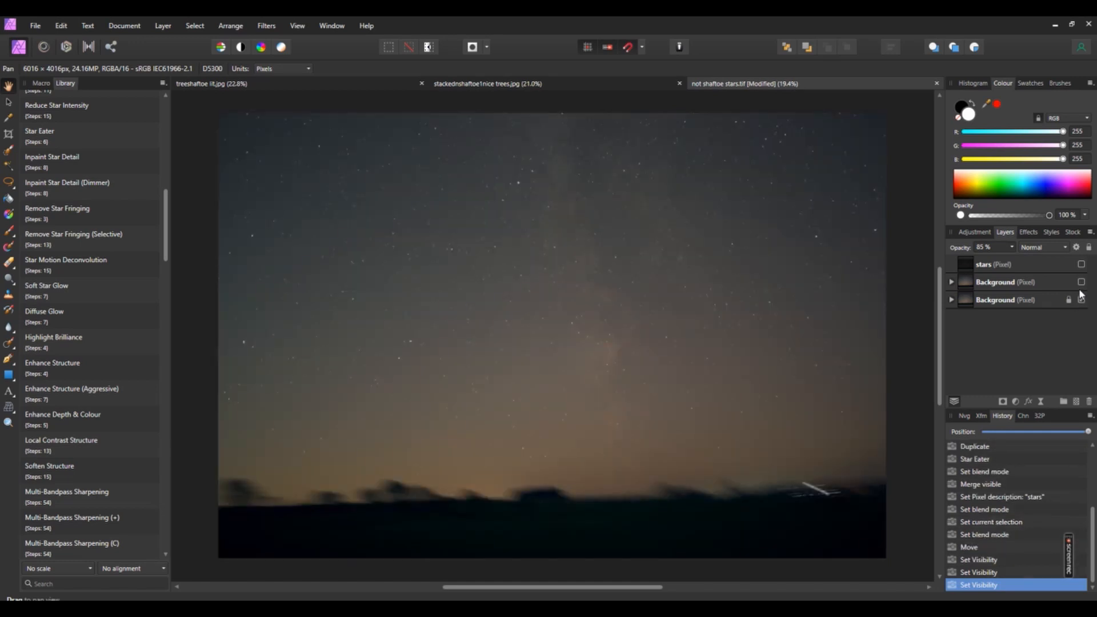
pyautogui.click(1081, 283)
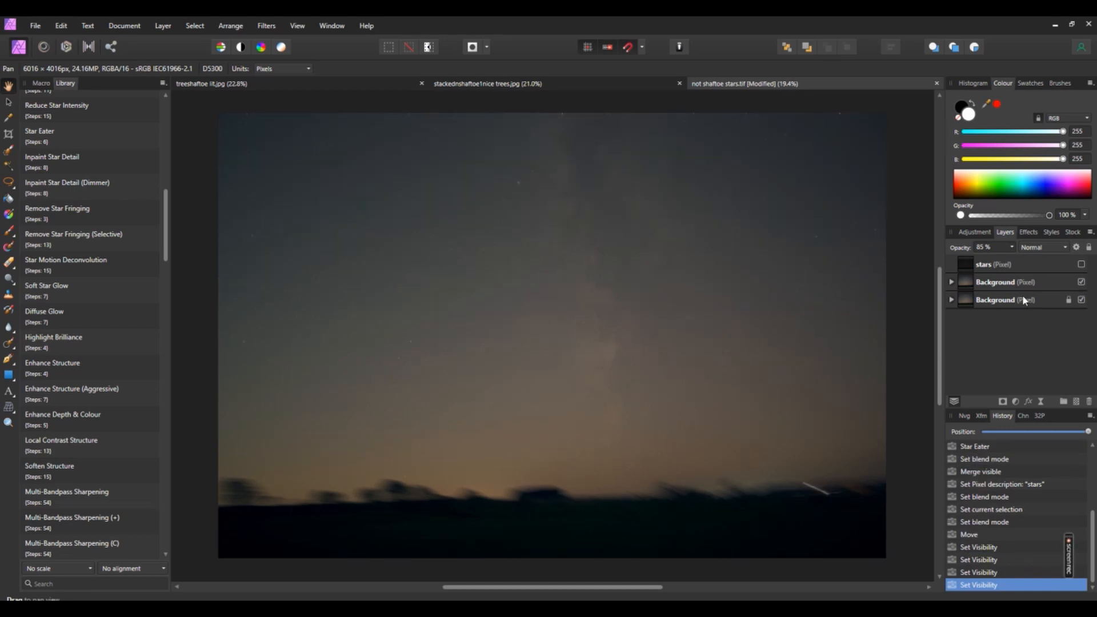
pyautogui.click(1081, 266)
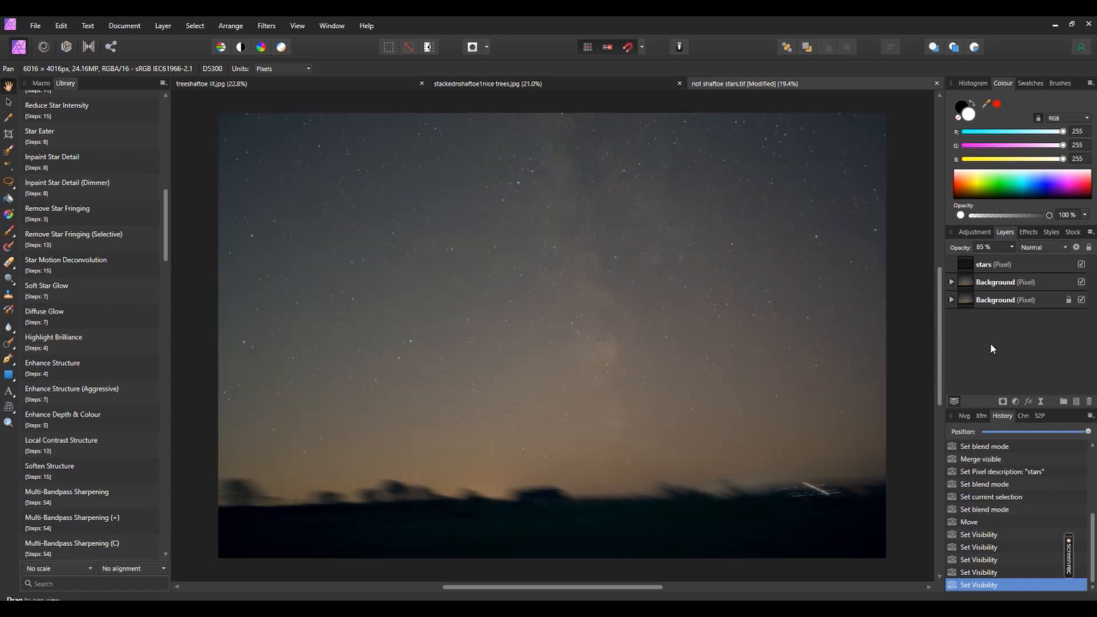
# Step: Rename the duplicated, unlocked Background layer as starless background
pyautogui.click(1004, 284)
pyautogui.doubleClick(1004, 284)
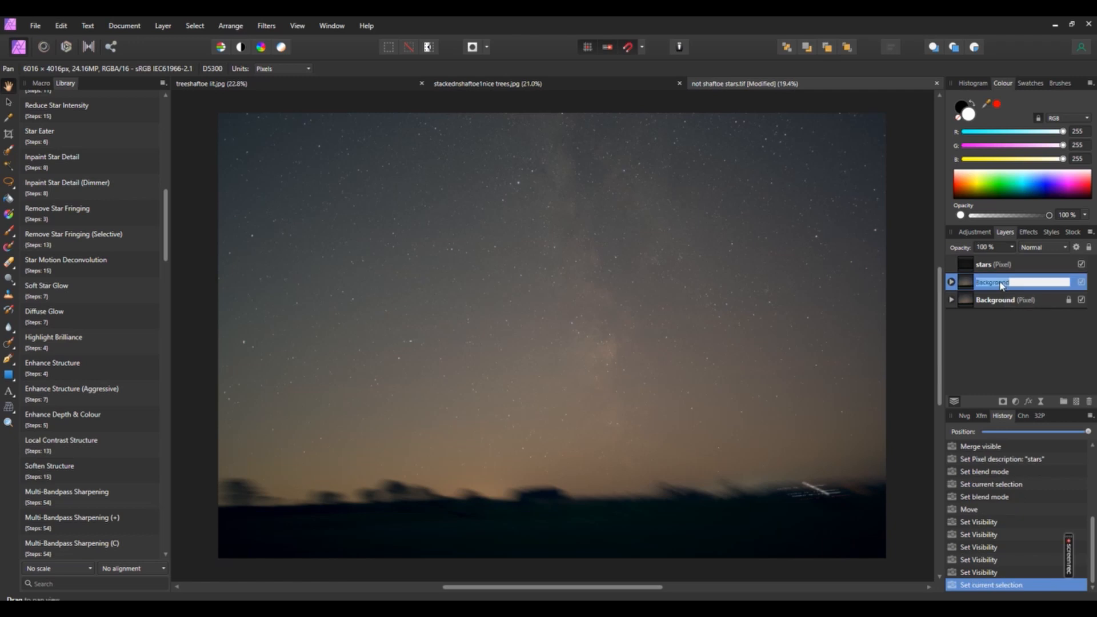
pyautogui.press('BackSpace')
pyautogui.write('starless backg')
pyautogui.press('Return')
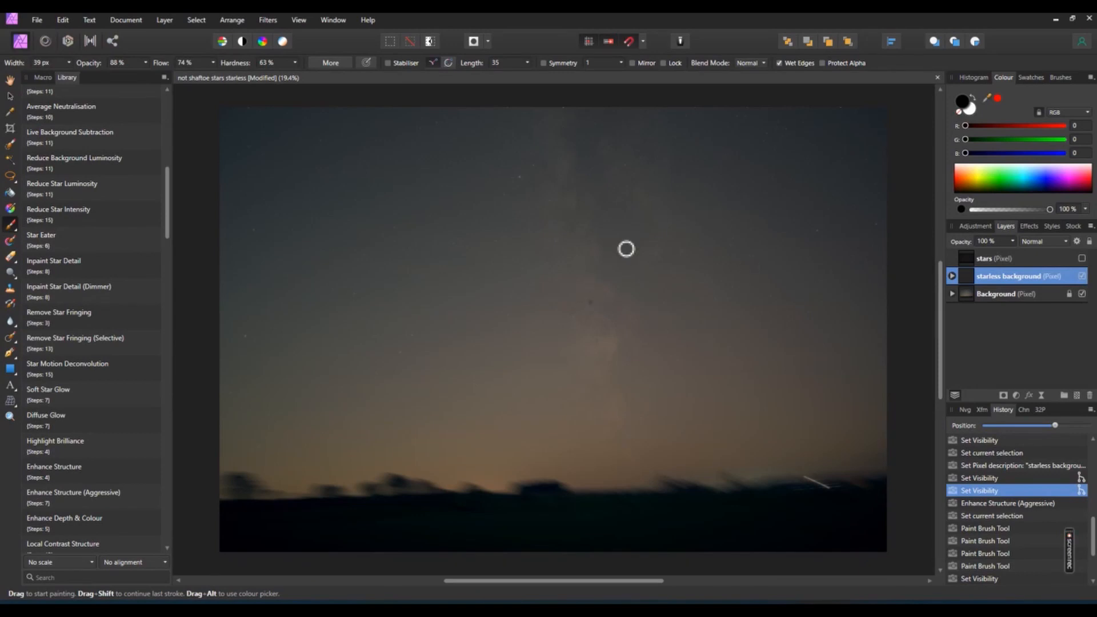
# Step: Try the Normalised Tone Stretch macro on the starless image, testing its layer opacity at 39%, 16% and 100%
pyautogui.moveTo(169, 203); pyautogui.dragTo(165, 148)
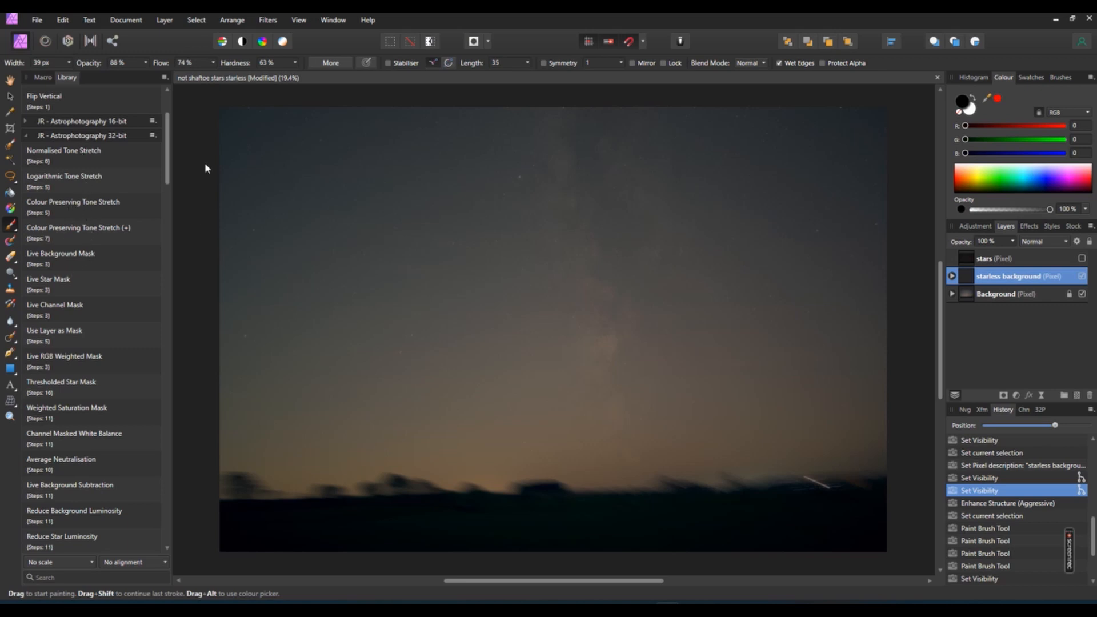
pyautogui.press('h')
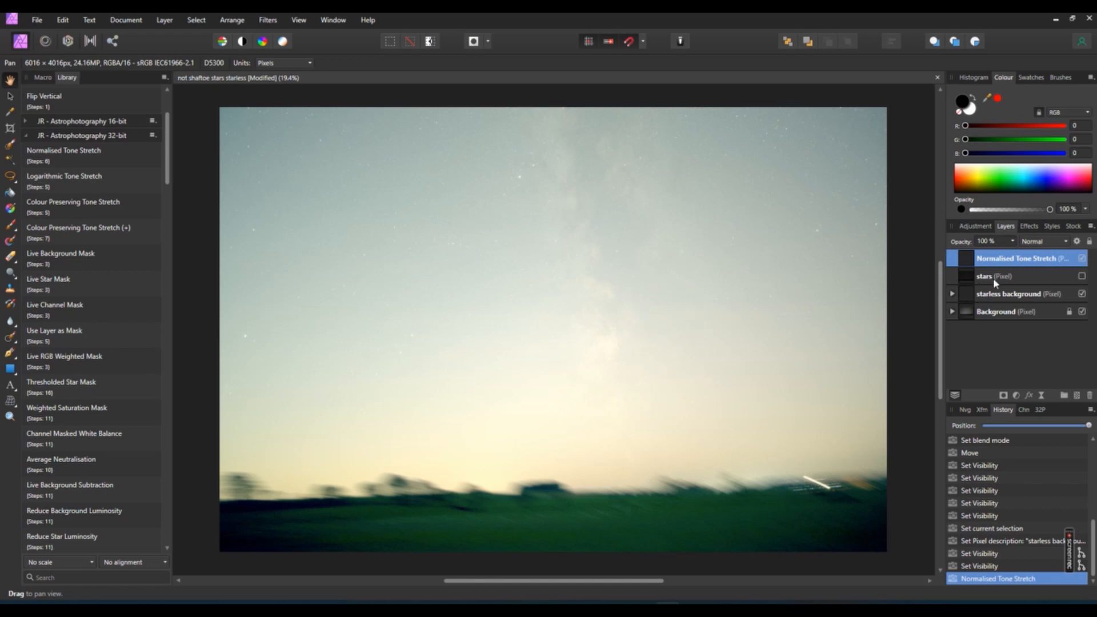
pyautogui.click(1013, 242)
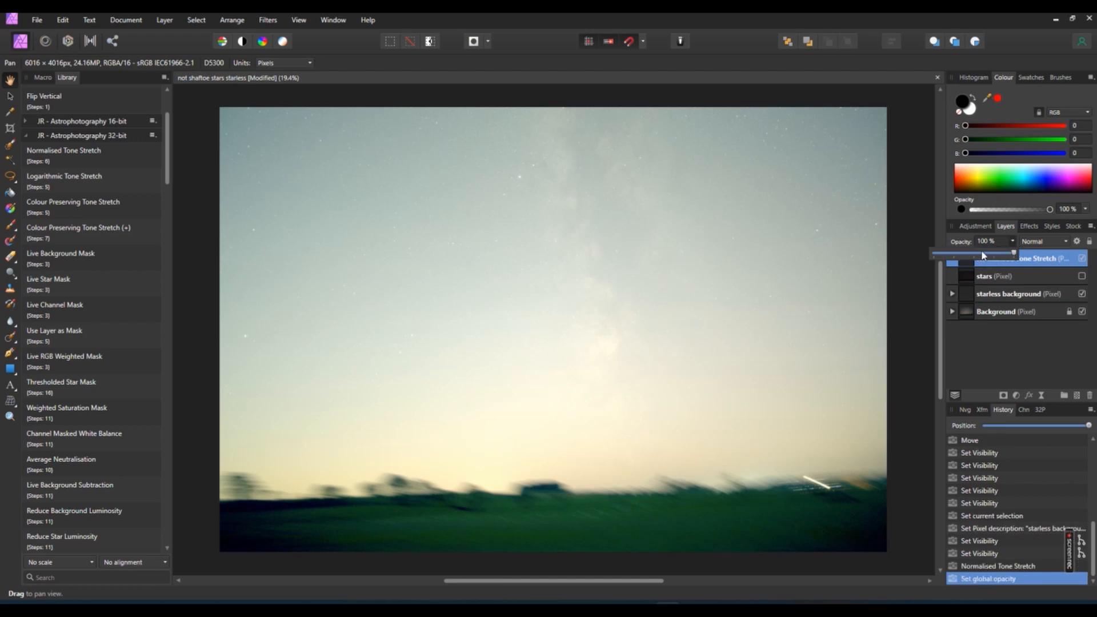
pyautogui.click(965, 252)
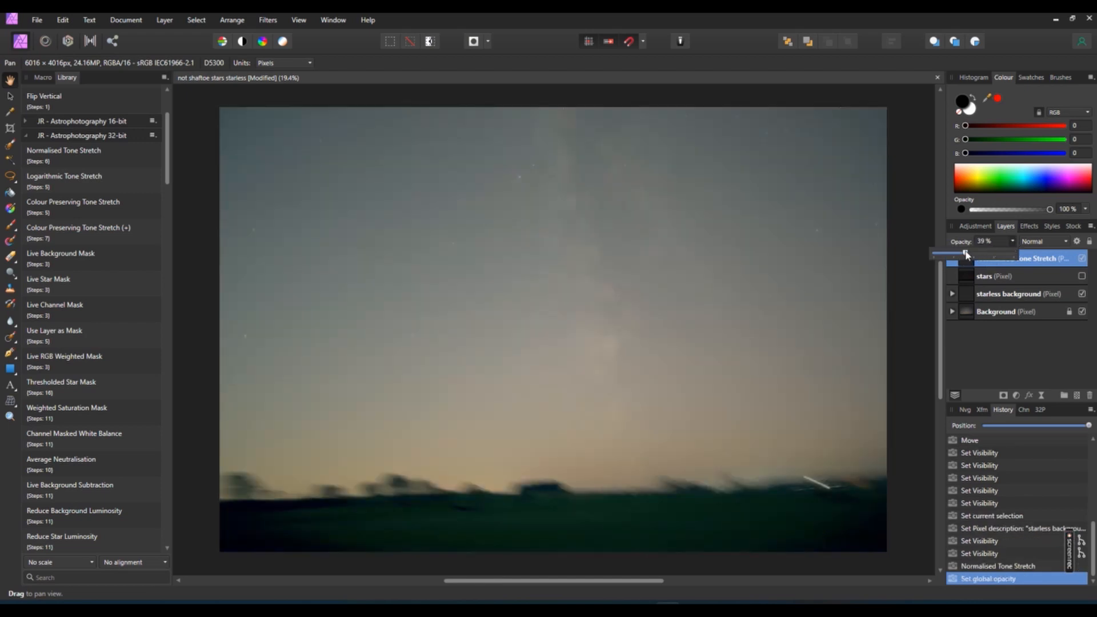
pyautogui.click(946, 253)
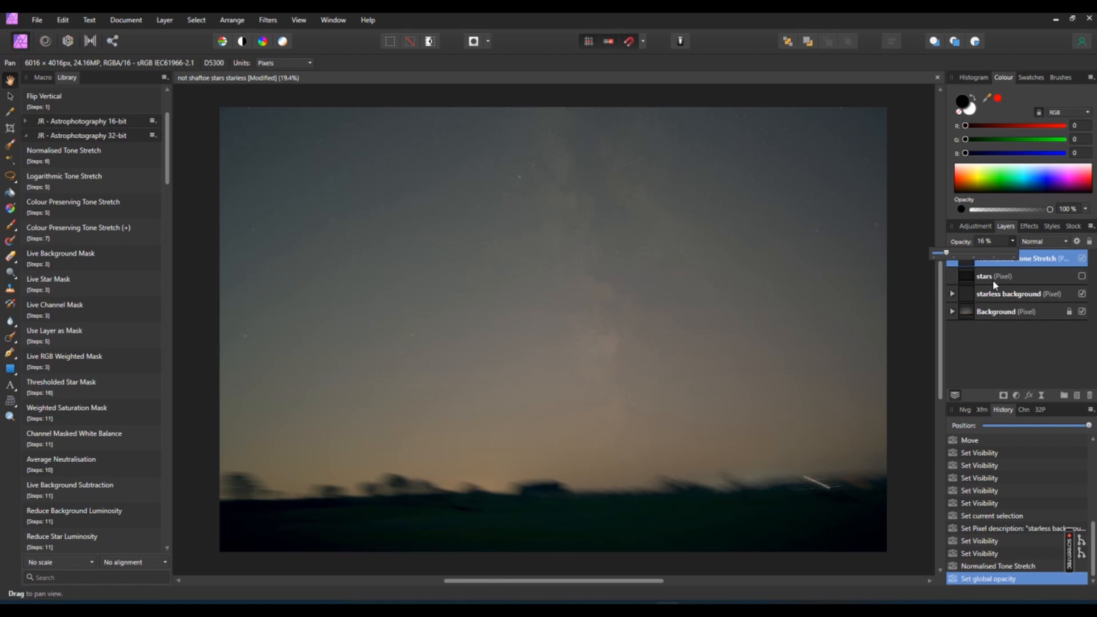
pyautogui.moveTo(946, 253); pyautogui.dragTo(1014, 252)
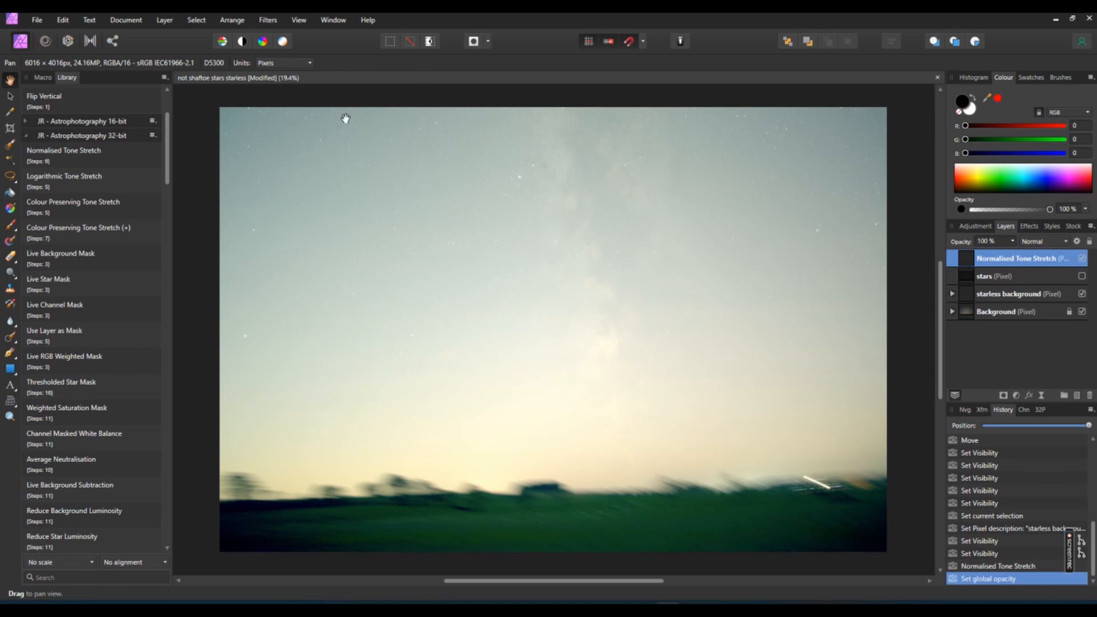
# Step: Undo the opacity change and the Normalised Tone Stretch
pyautogui.click(63, 23)
pyautogui.click(68, 30)
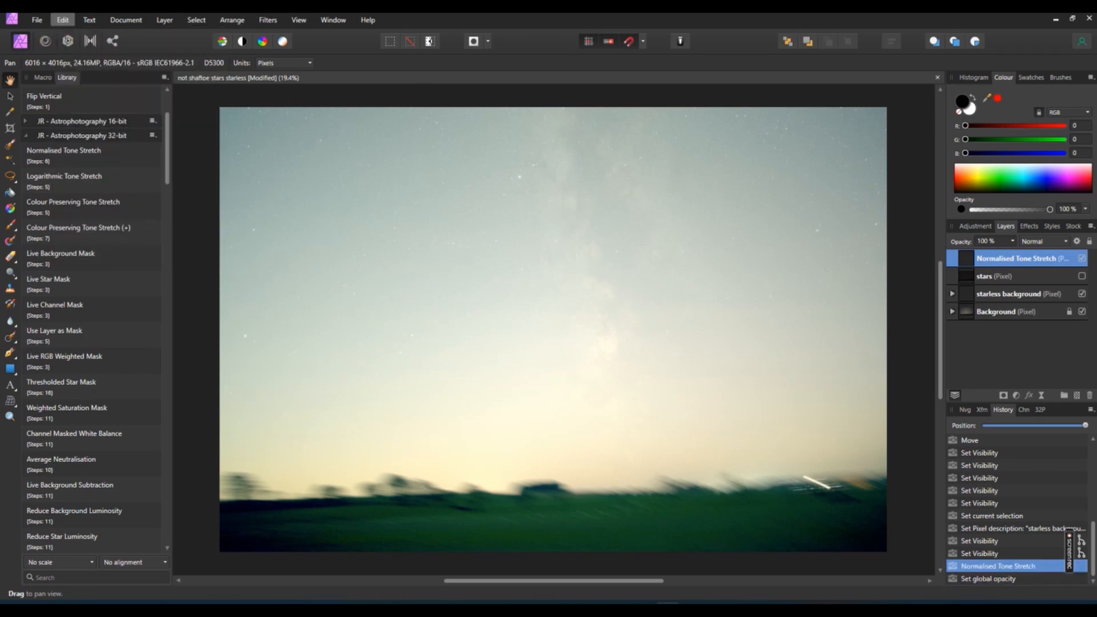
pyautogui.click(64, 21)
pyautogui.click(69, 30)
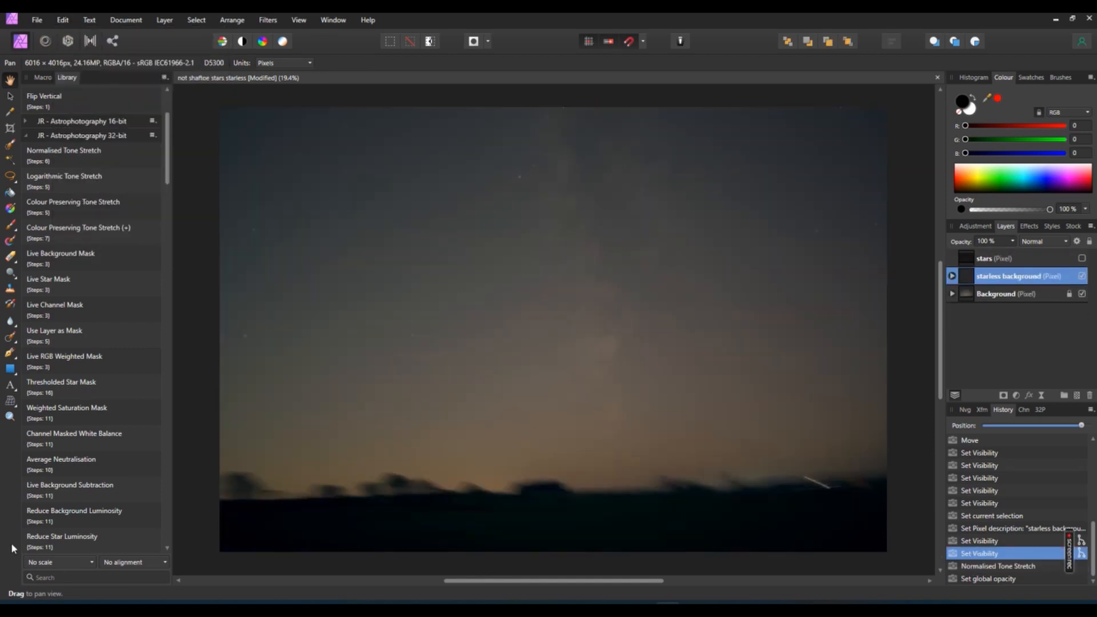
# Step: Try the Enhance Structure macro on the starless background layer and undo it
pyautogui.scroll(-5, 104, 461)
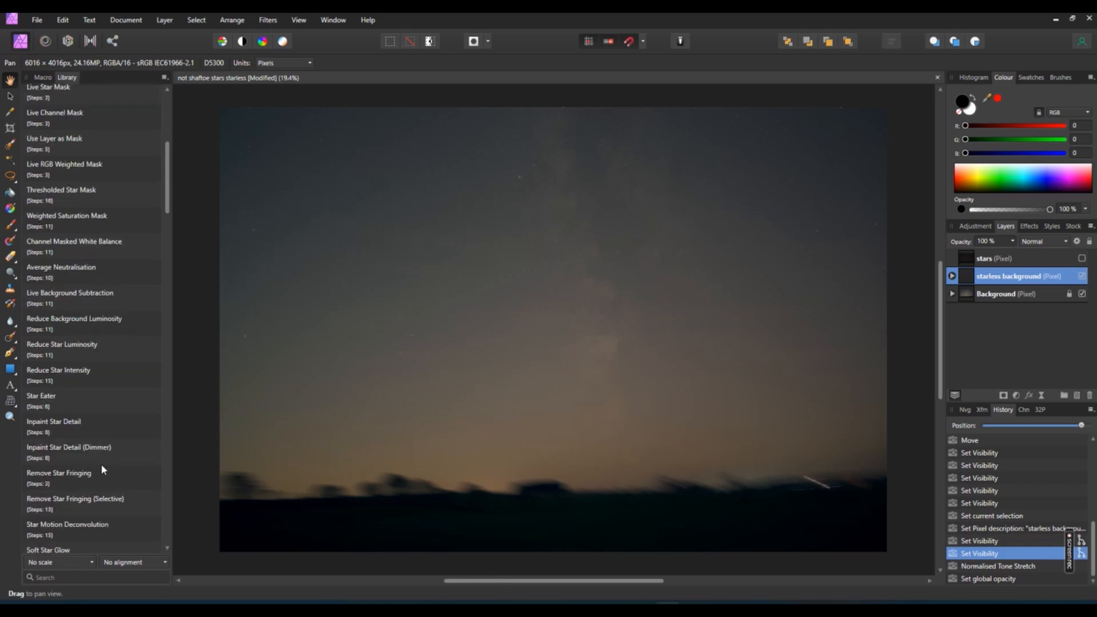
pyautogui.scroll(-5, 98, 466)
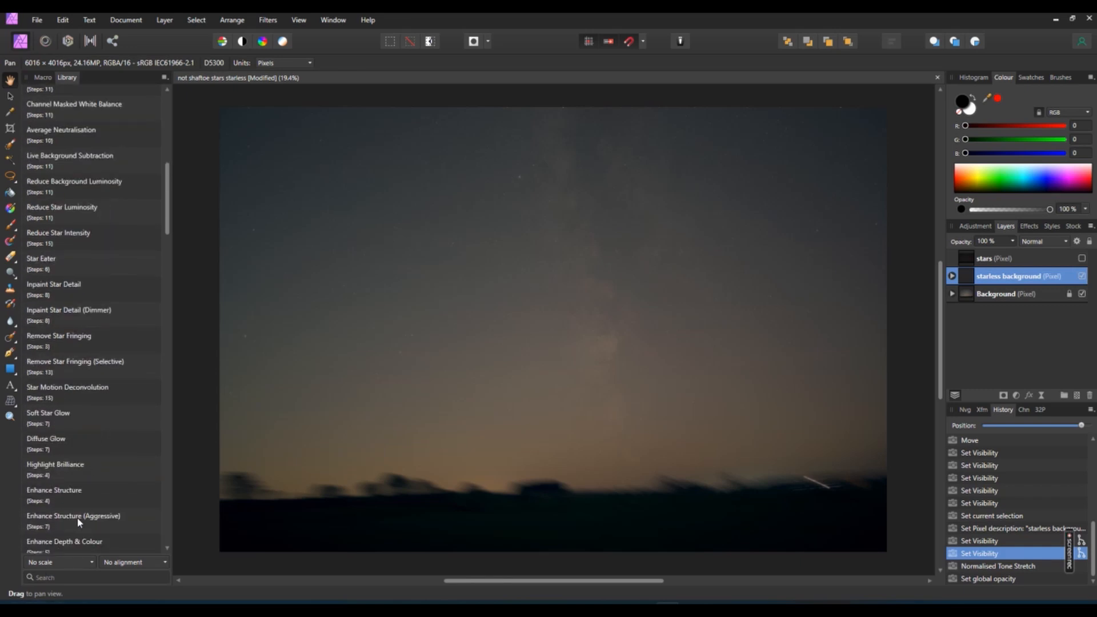
pyautogui.press('super+w')
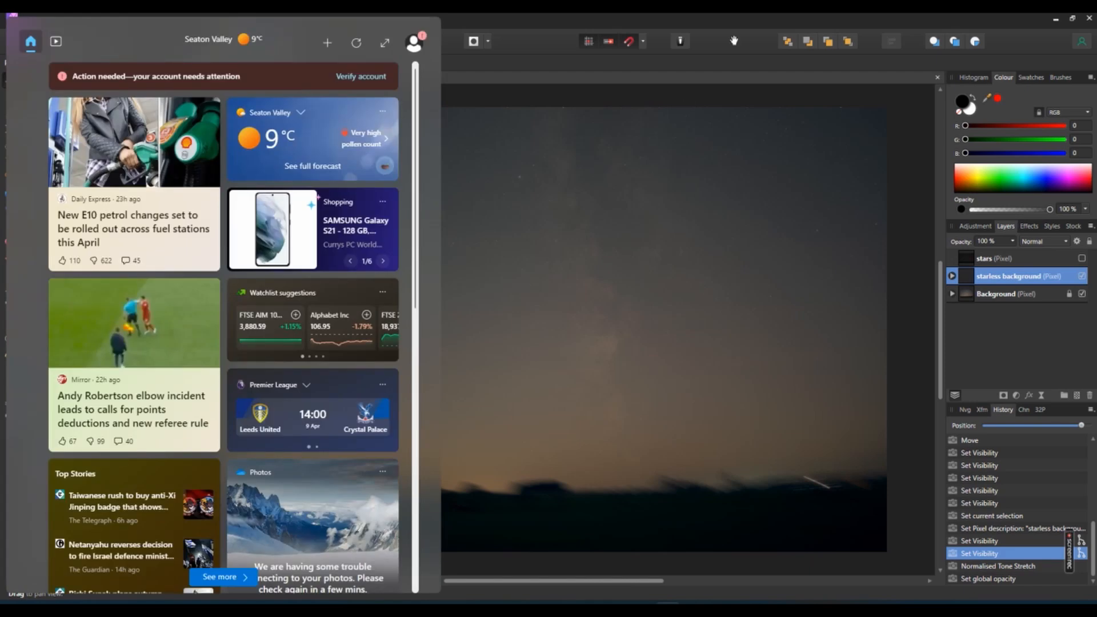
pyautogui.click(481, 359)
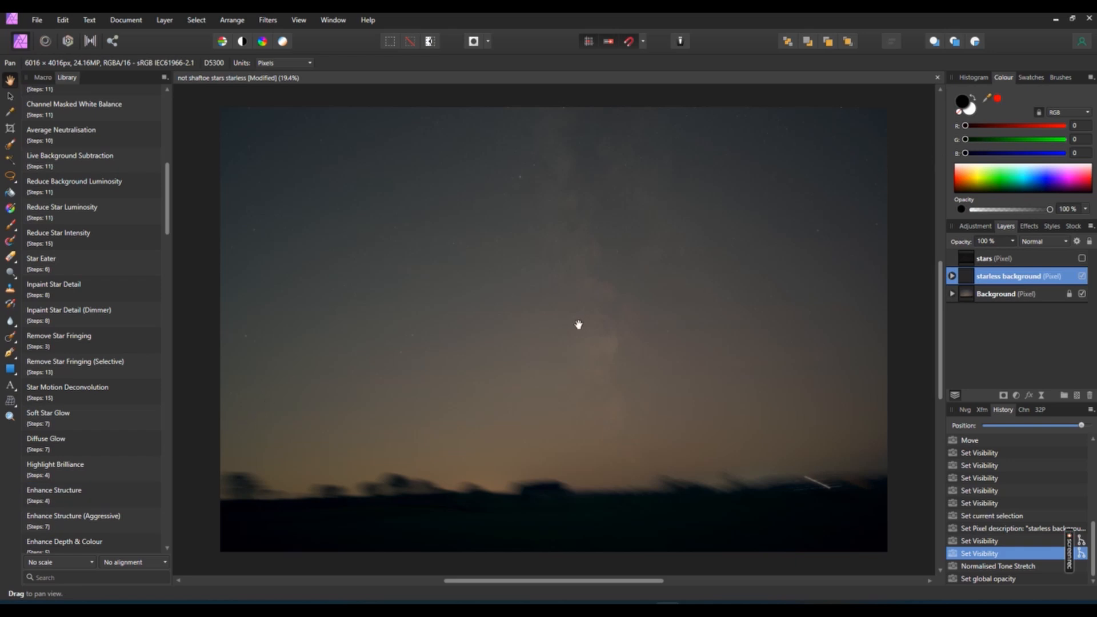
pyautogui.click(54, 490)
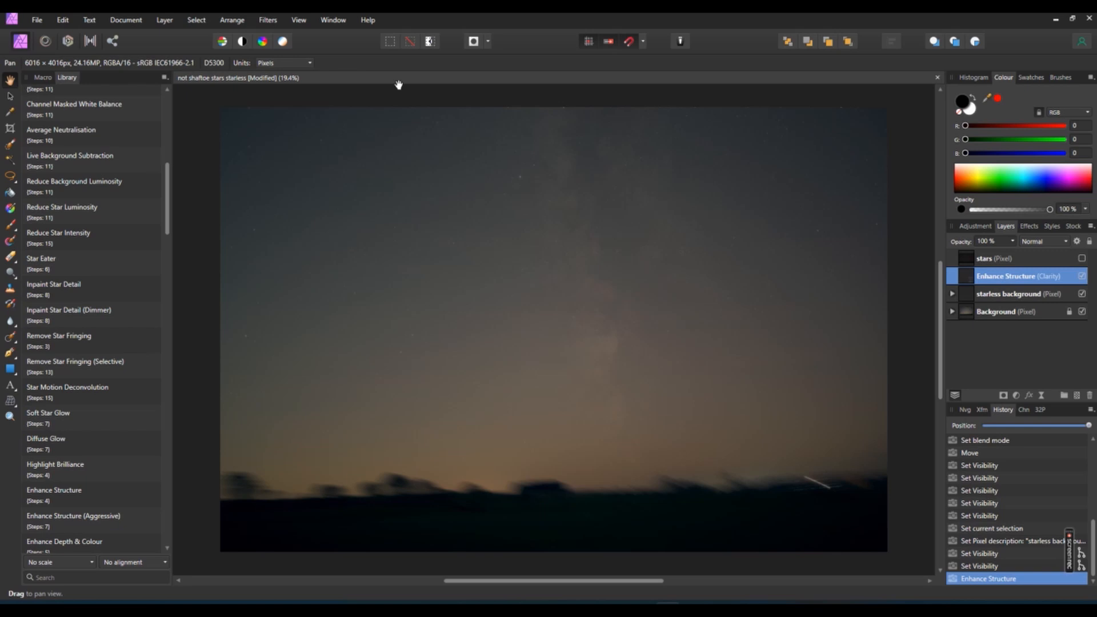
pyautogui.click(64, 21)
pyautogui.click(71, 32)
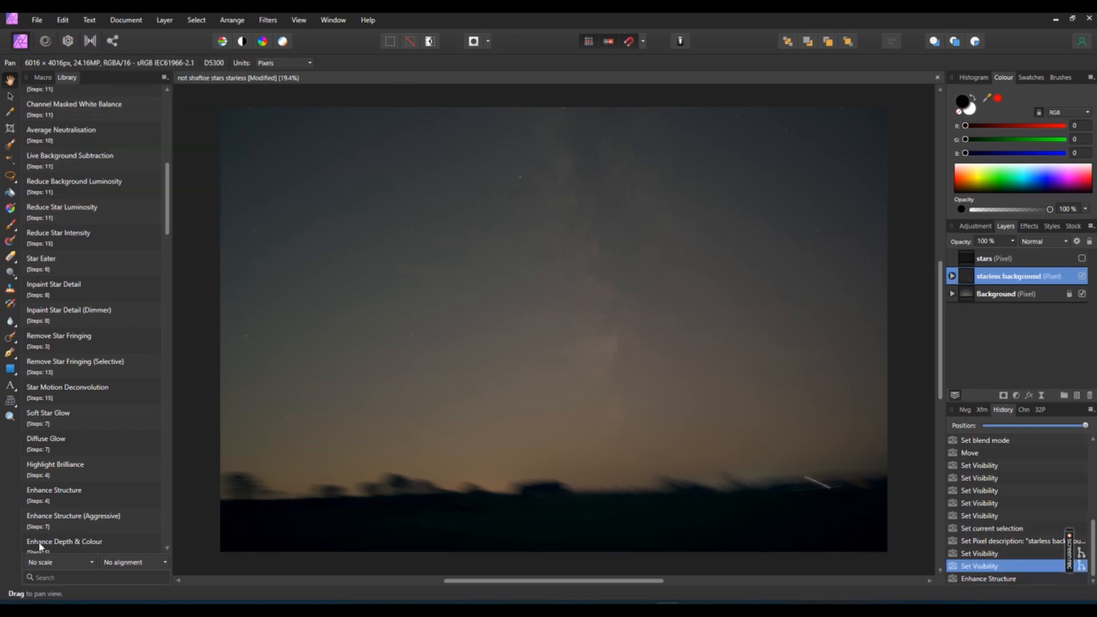
# Step: Apply the Enhance Structure (Aggressive) macro to the starless background and expand the resulting layer to select its mask
pyautogui.click(69, 518)
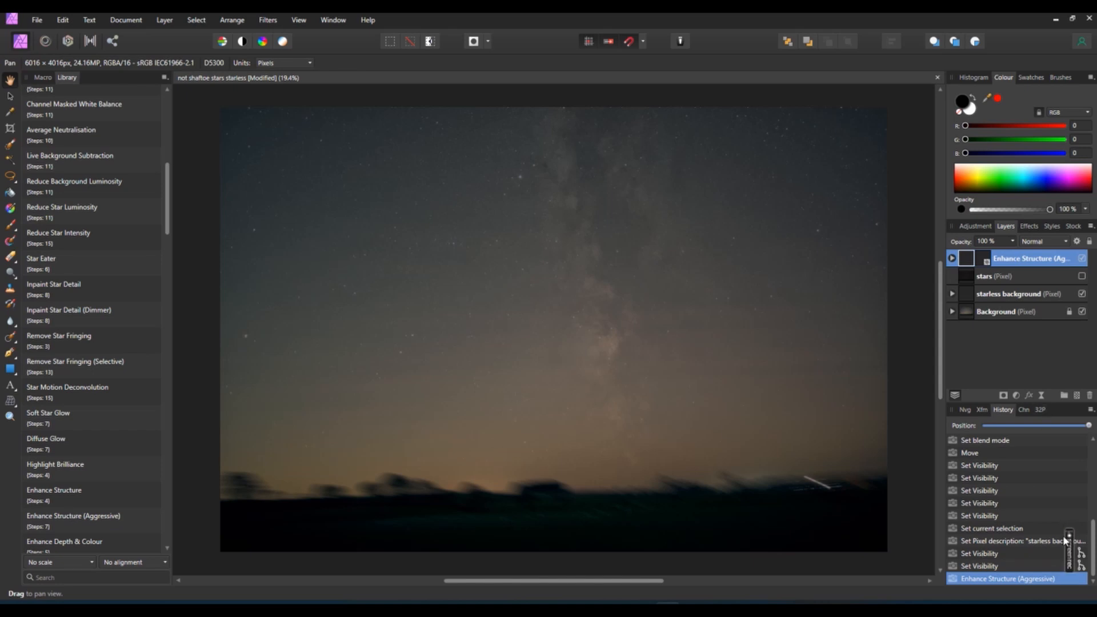
pyautogui.moveTo(1074, 549)
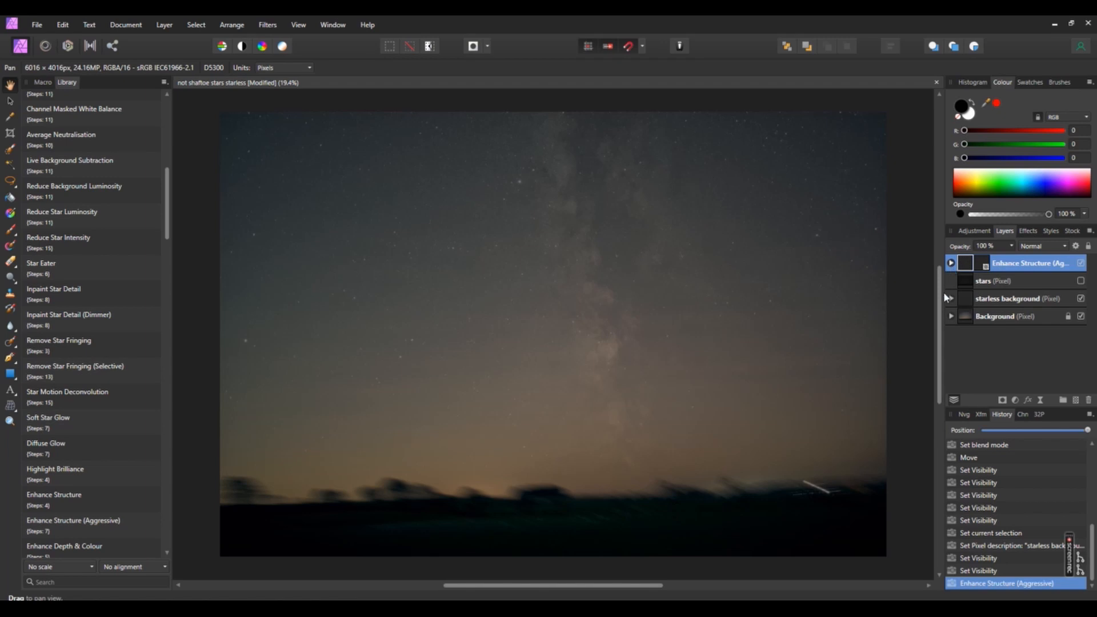
pyautogui.click(951, 265)
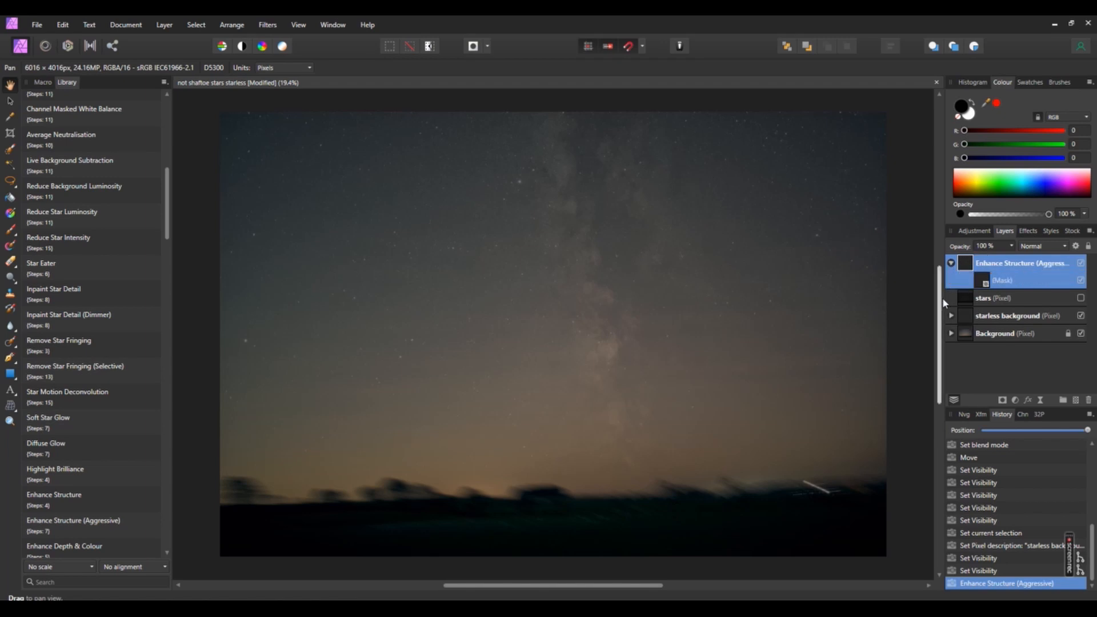
pyautogui.click(987, 281)
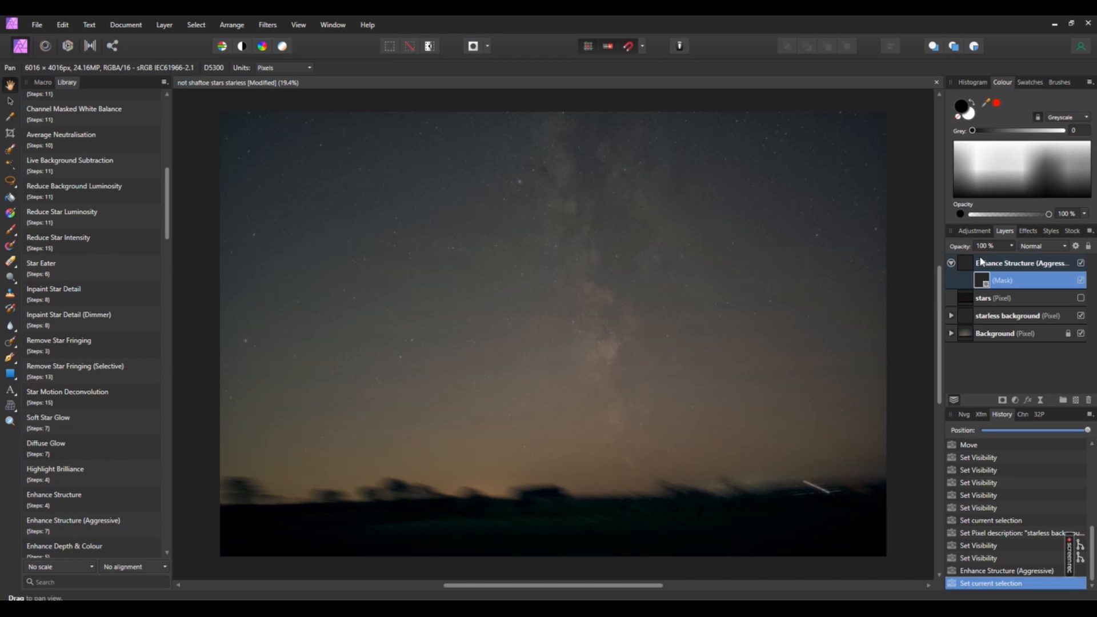
# Step: Nest the Enhance Structure (Aggressive) layer inside the starless background layer and expand that layer's contents
pyautogui.moveTo(980, 262); pyautogui.dragTo(971, 299)
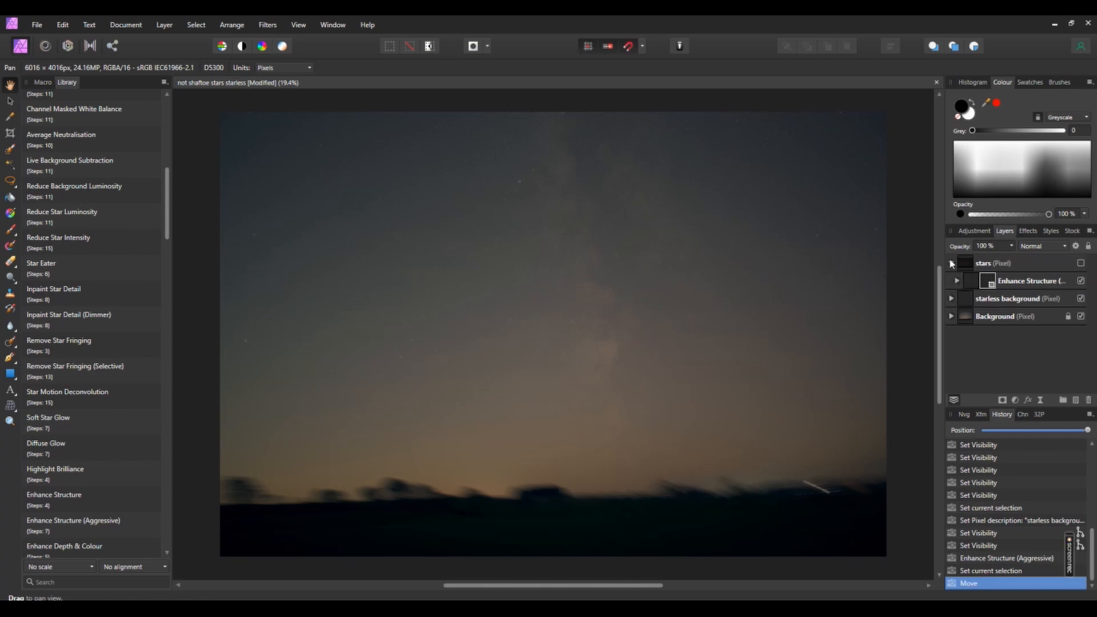
pyautogui.moveTo(1010, 280); pyautogui.dragTo(1008, 303)
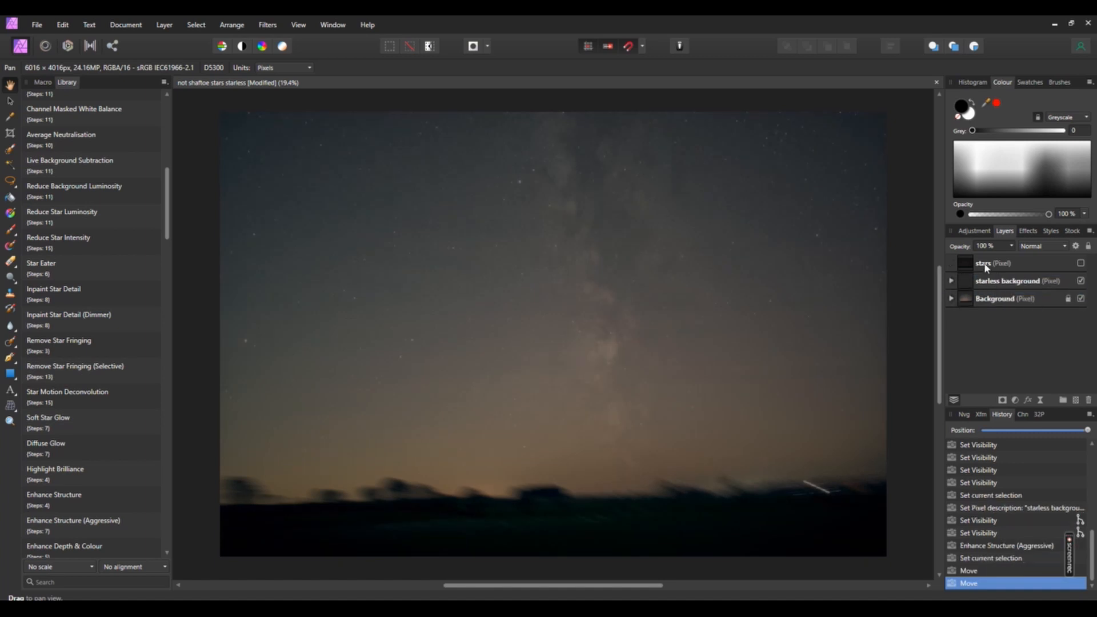
pyautogui.click(951, 280)
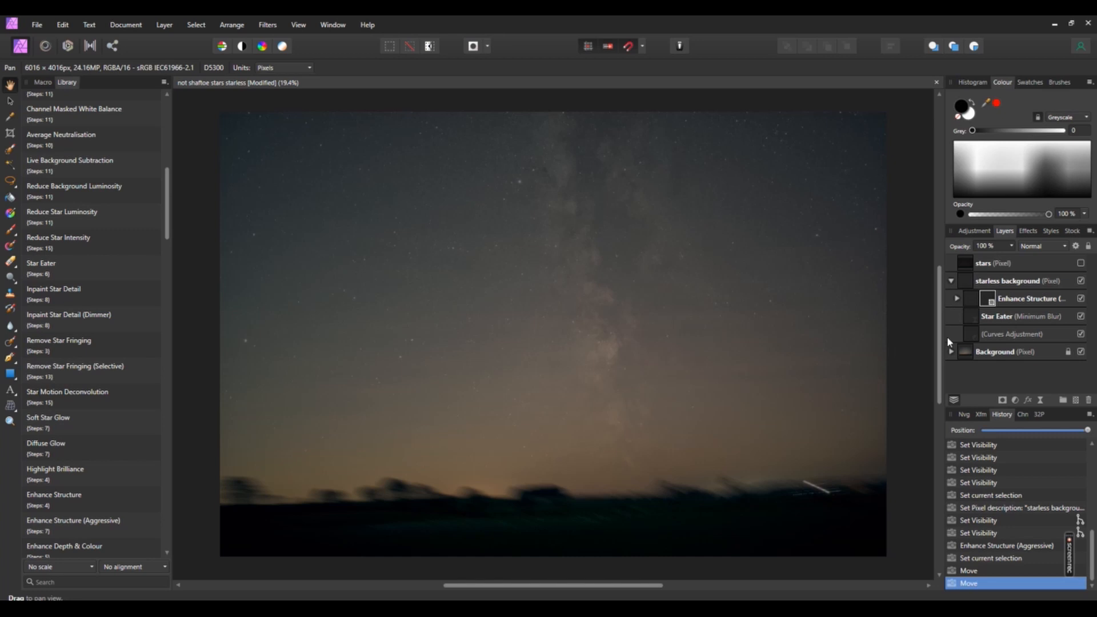
# Step: Select the mask of the nested Enhance Structure (Aggressive) layer and set the Paint Brush Tool's width to 408 px
pyautogui.click(991, 301)
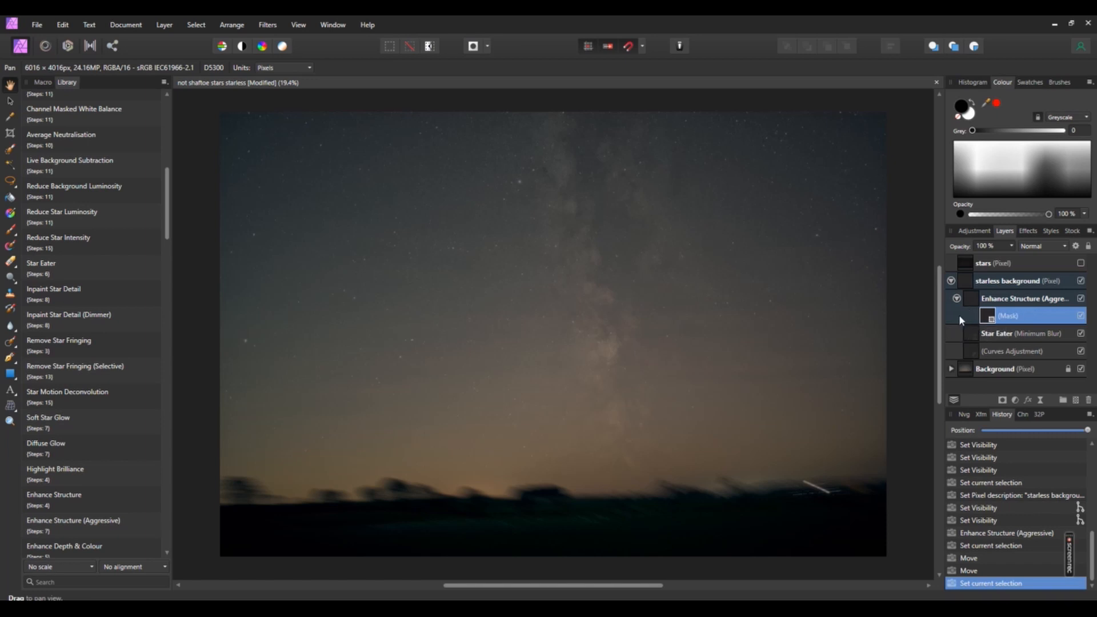
pyautogui.click(985, 300)
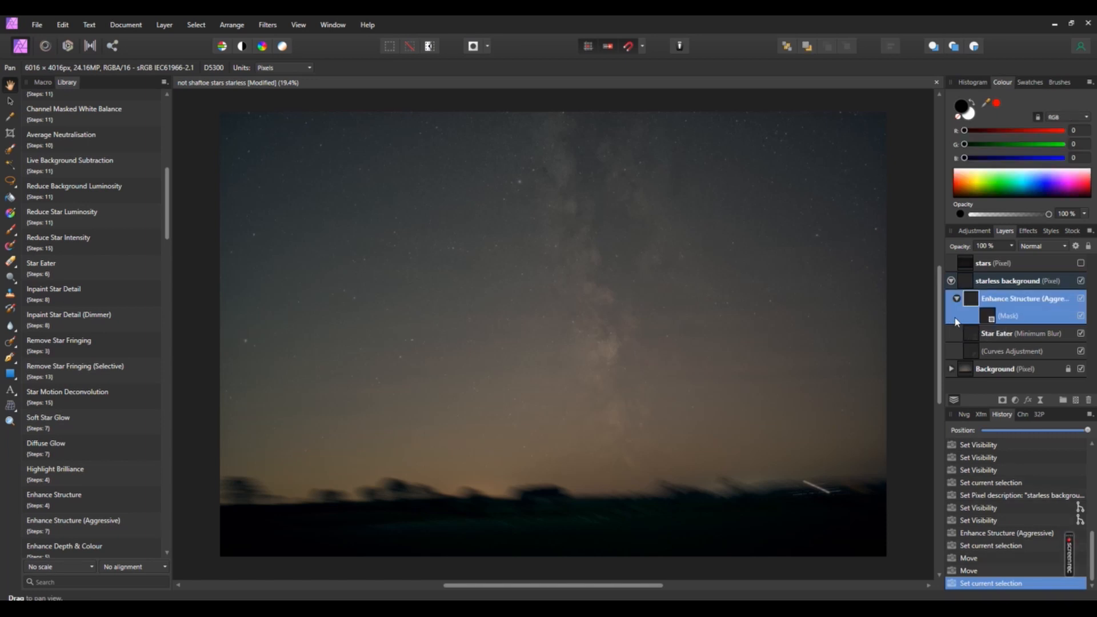
pyautogui.click(994, 316)
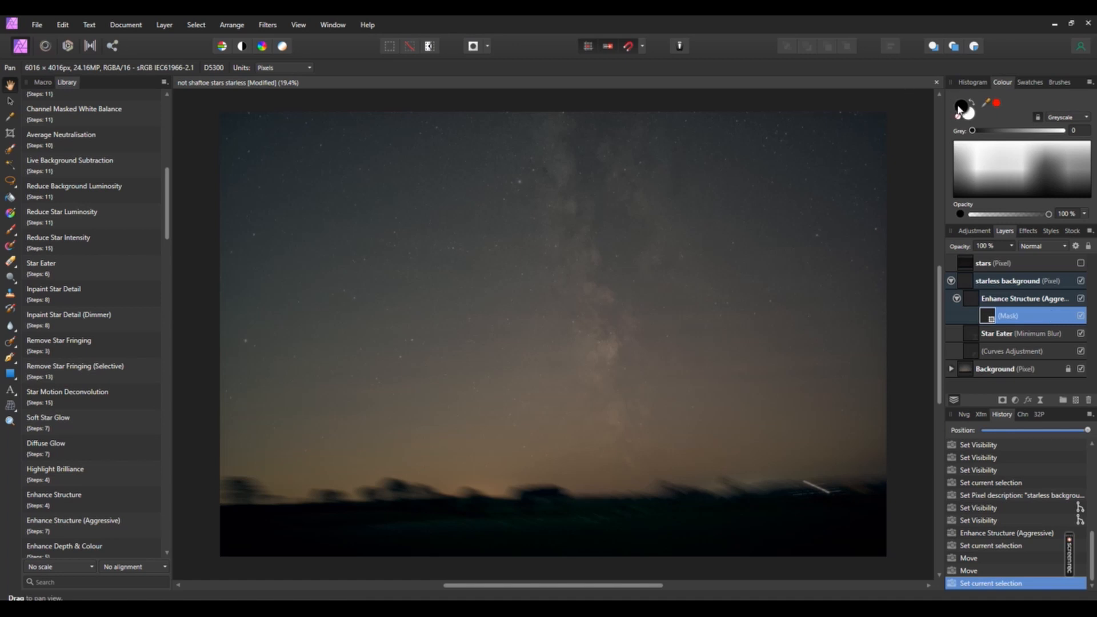
pyautogui.click(11, 230)
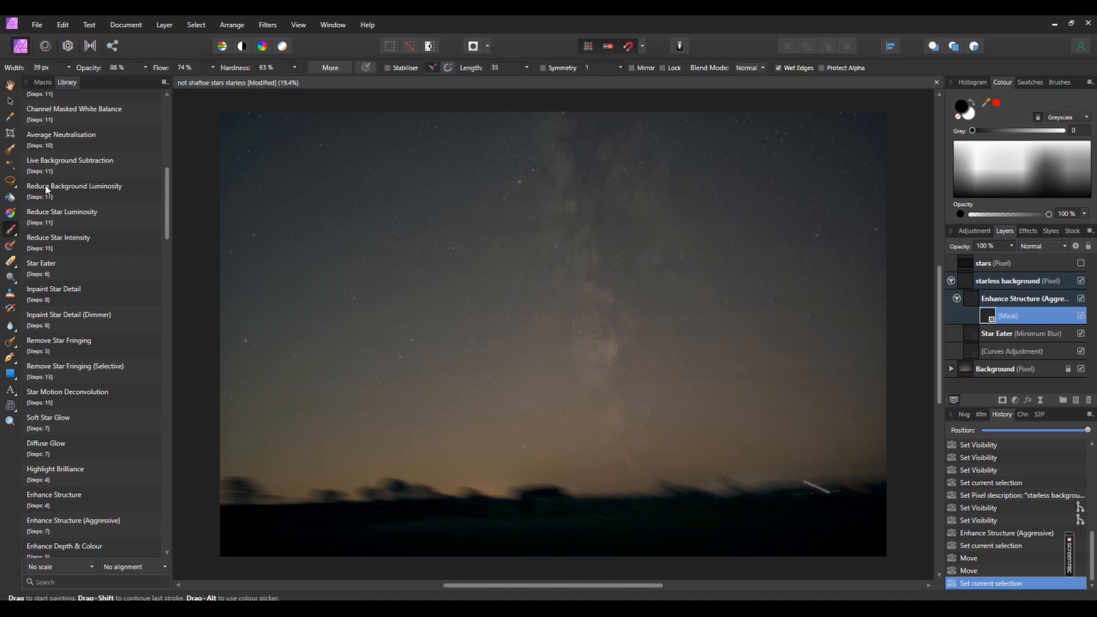
pyautogui.click(14, 230)
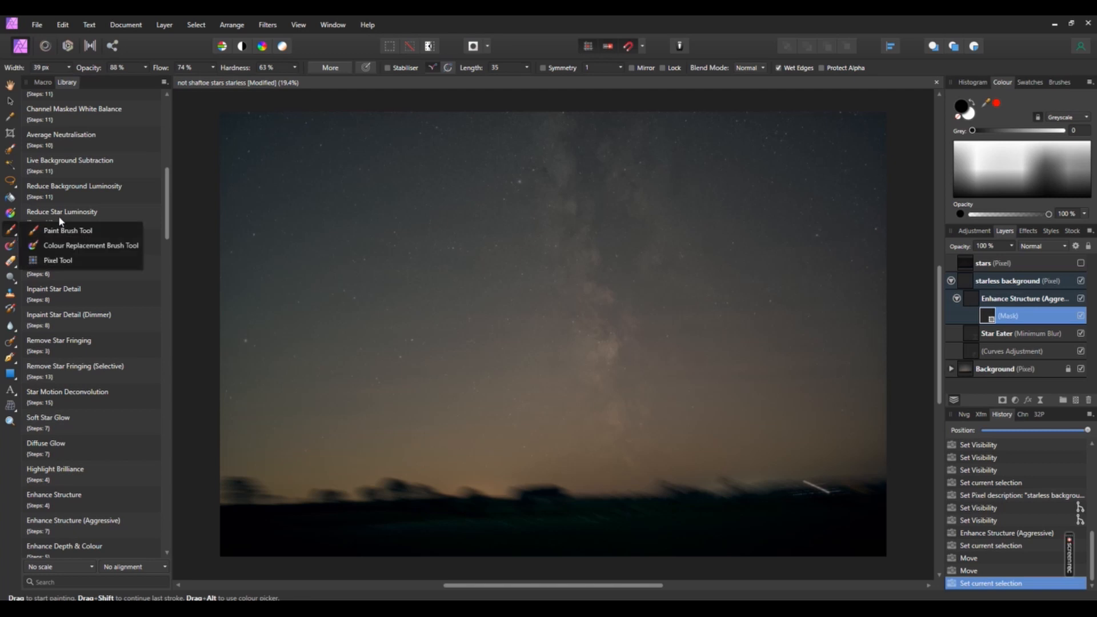
pyautogui.click(54, 230)
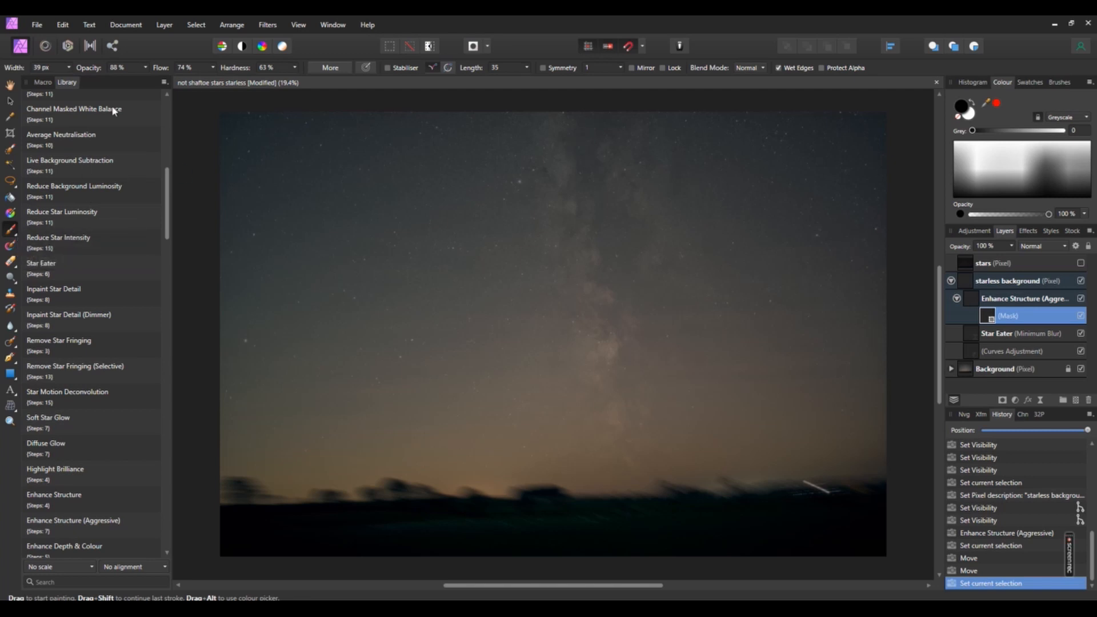
pyautogui.click(68, 66)
pyautogui.moveTo(99, 80); pyautogui.dragTo(100, 80)
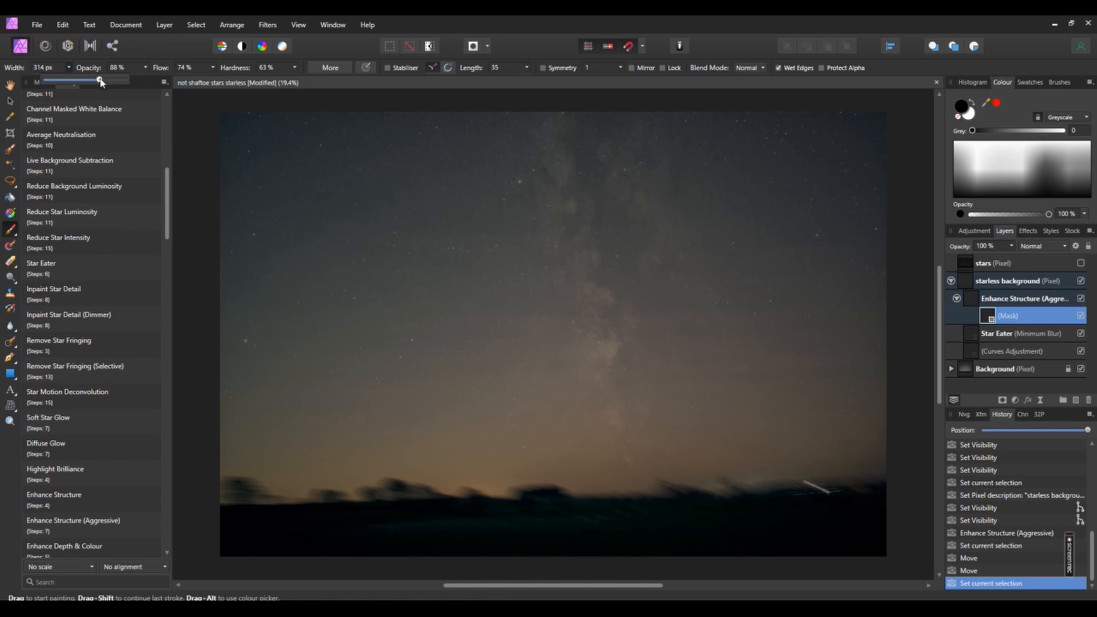
pyautogui.click(105, 79)
# Step: Paint black on the mask over the sky on both sides of the Milky Way, finishing with a 46 px brush
pyautogui.click(741, 154)
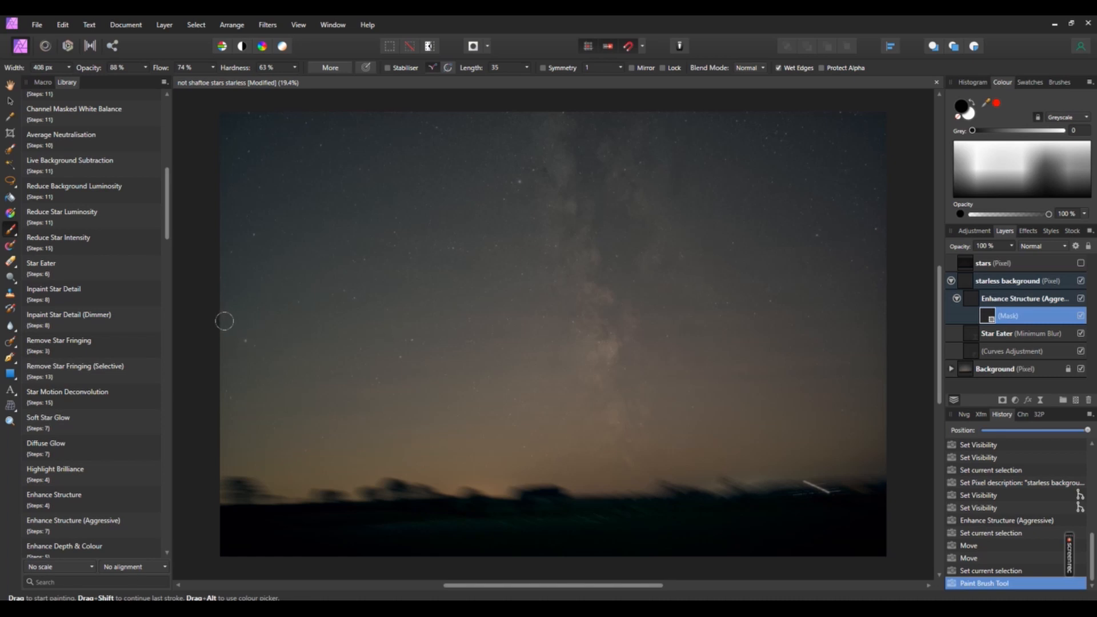
pyautogui.moveTo(224, 321); pyautogui.dragTo(277, 316)
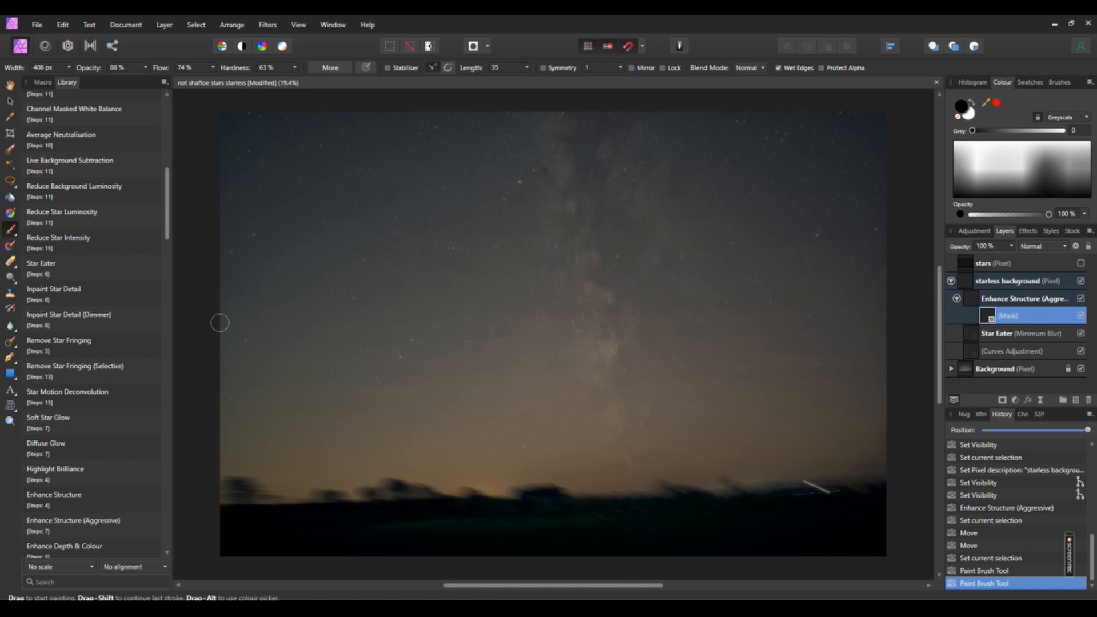
pyautogui.moveTo(222, 321); pyautogui.dragTo(347, 307)
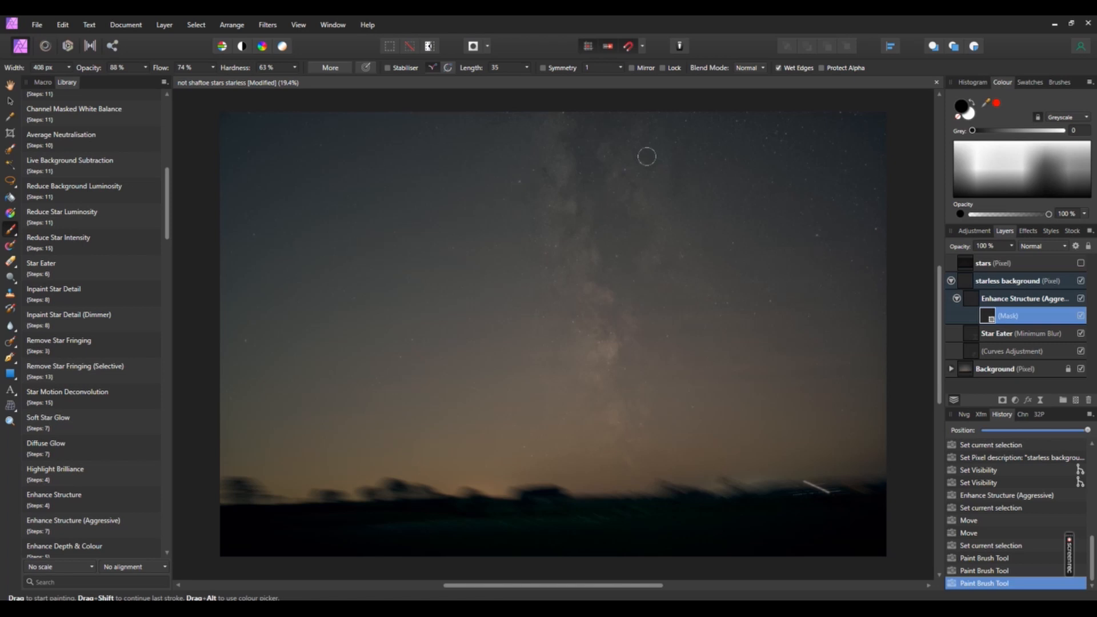
pyautogui.click(685, 115)
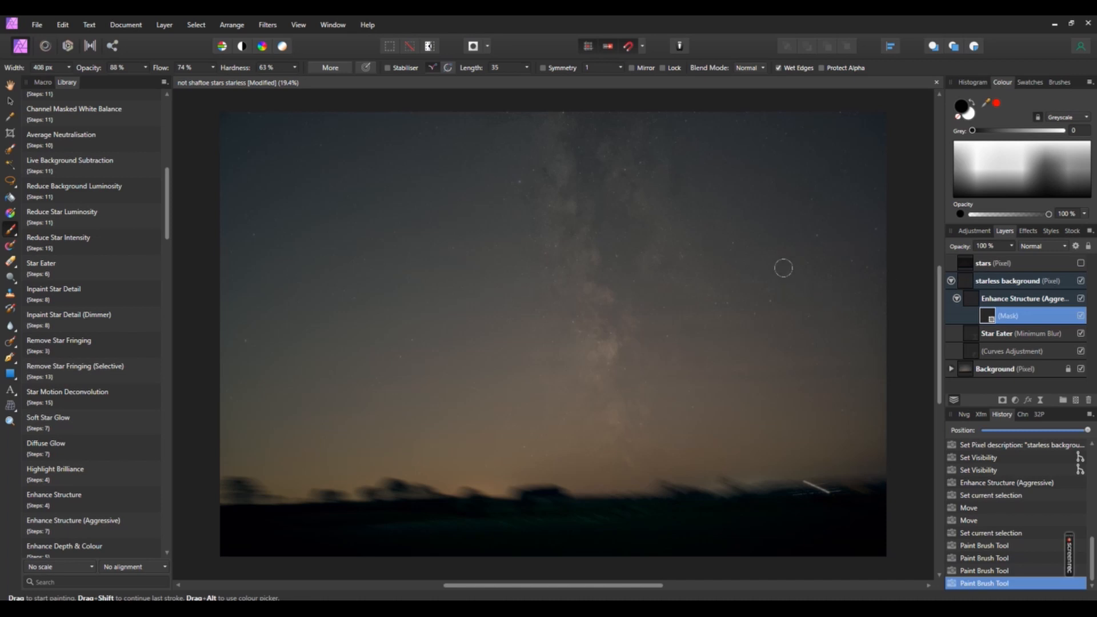
pyautogui.moveTo(701, 223); pyautogui.dragTo(775, 216)
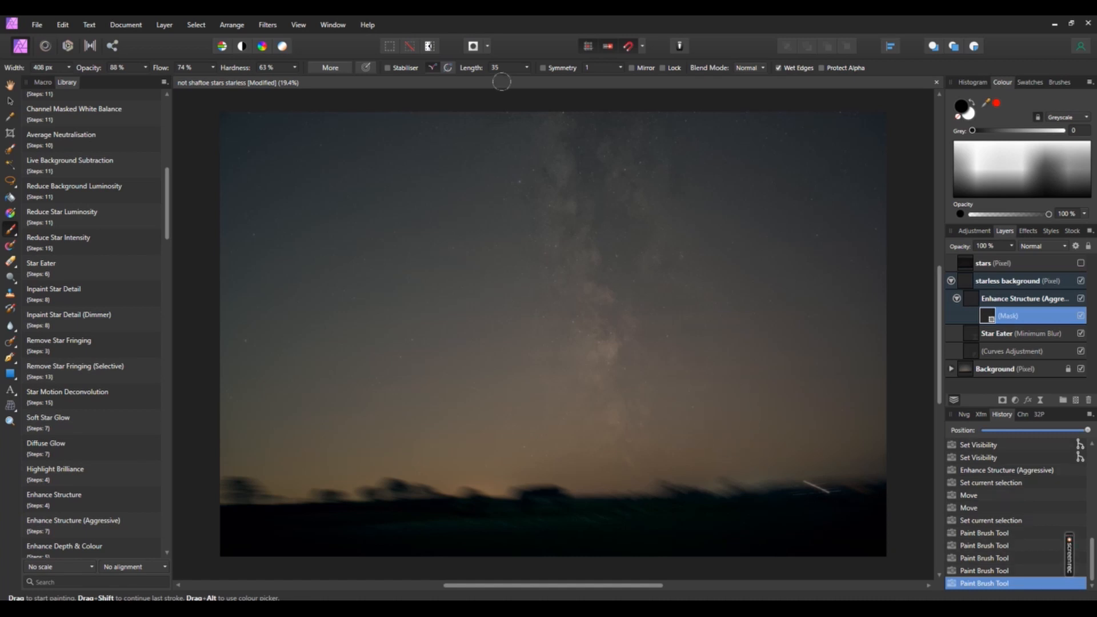
pyautogui.click(68, 68)
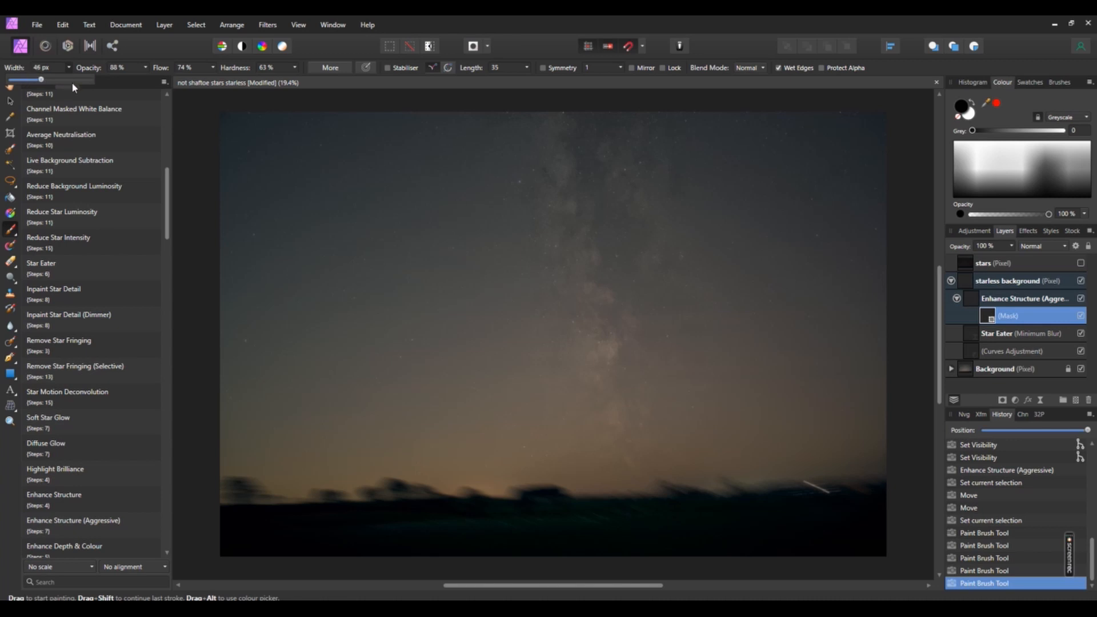
pyautogui.click(754, 313)
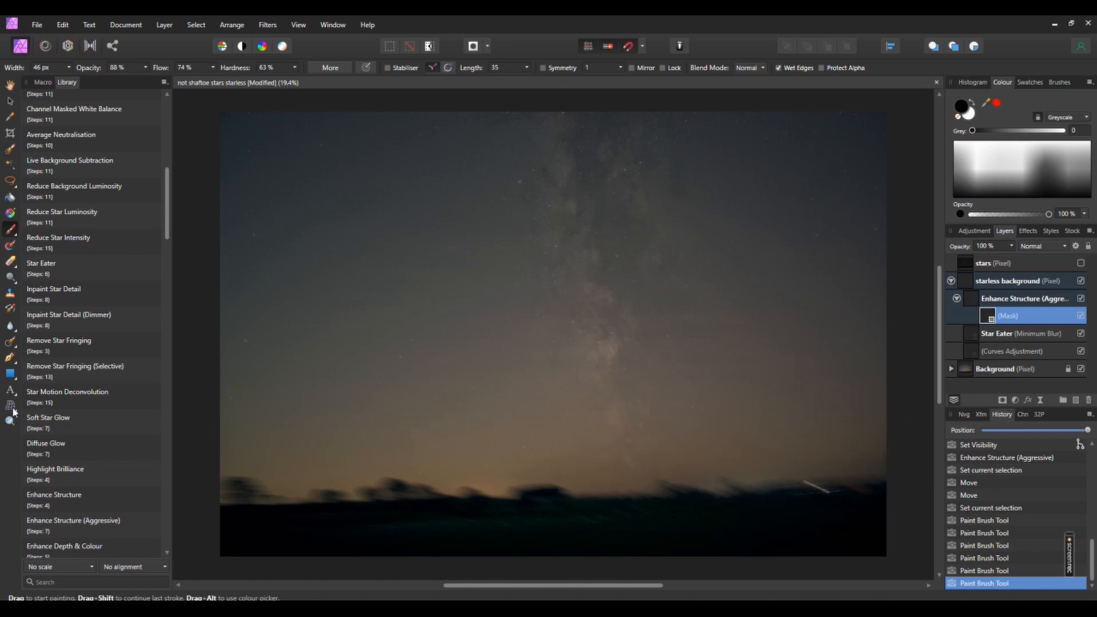
# Step: Collapse and select the starless background layer, and apply the Enhance Depth & Colour macro to it
pyautogui.scroll(-2, 83, 491)
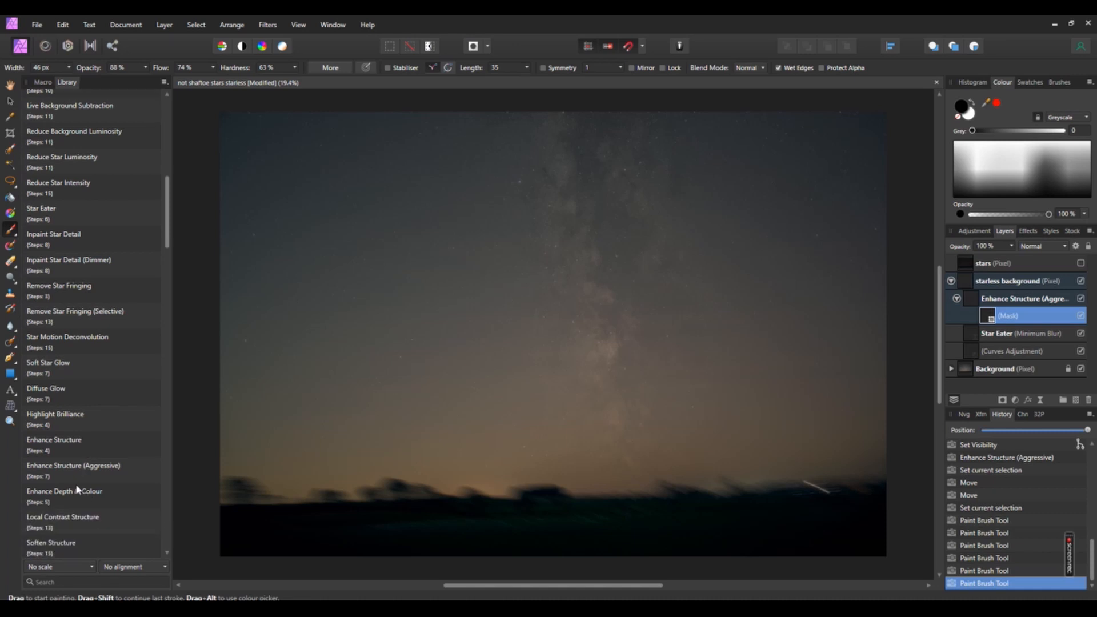
pyautogui.click(957, 299)
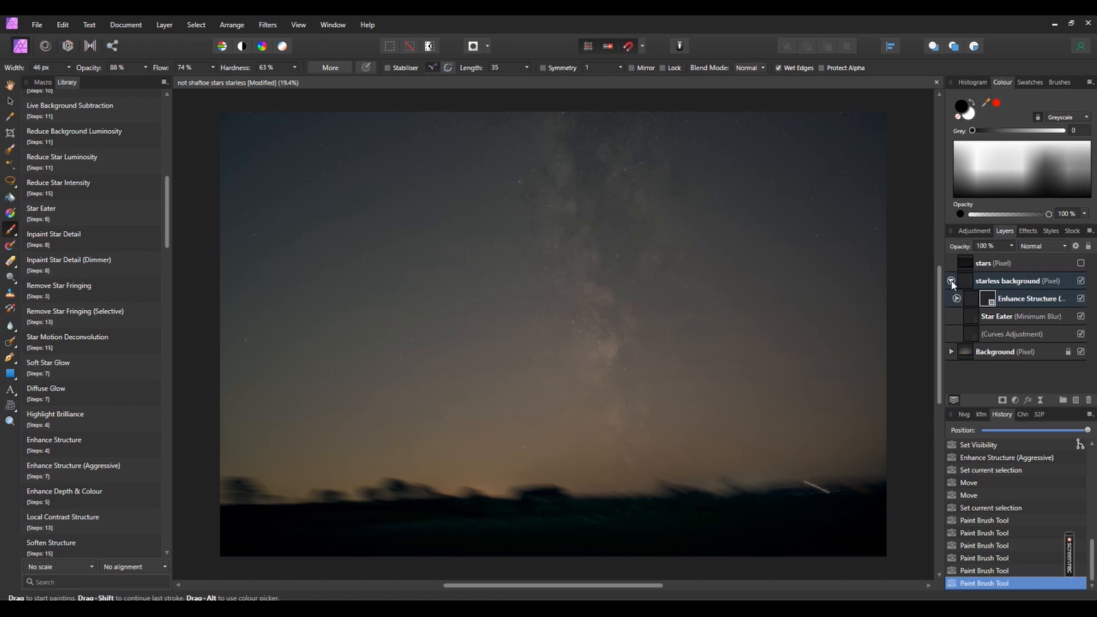
pyautogui.click(950, 280)
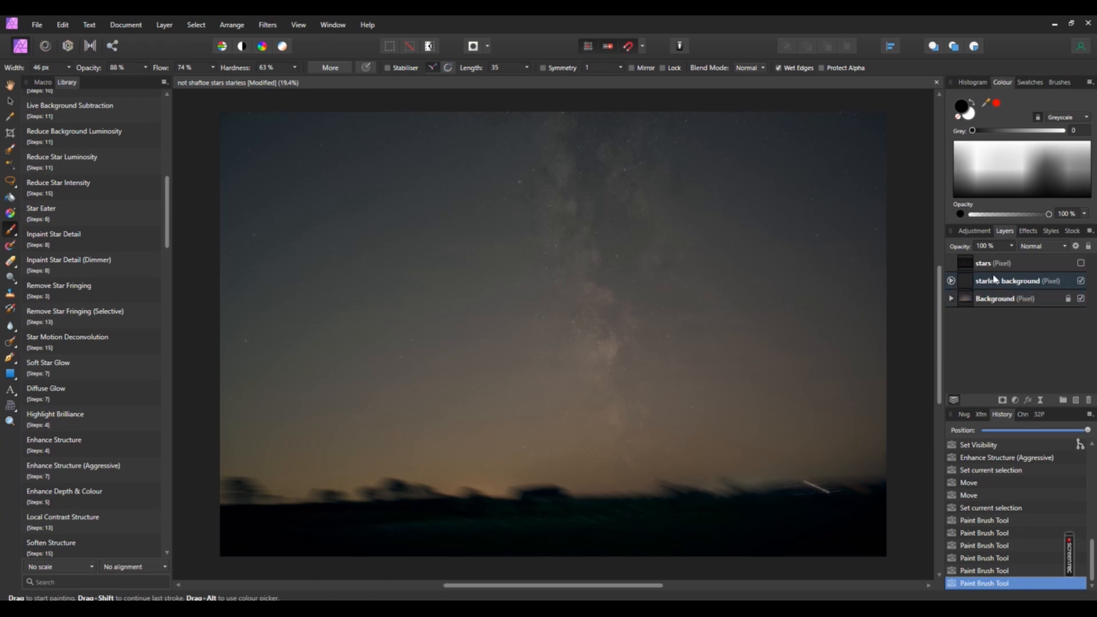
pyautogui.click(994, 280)
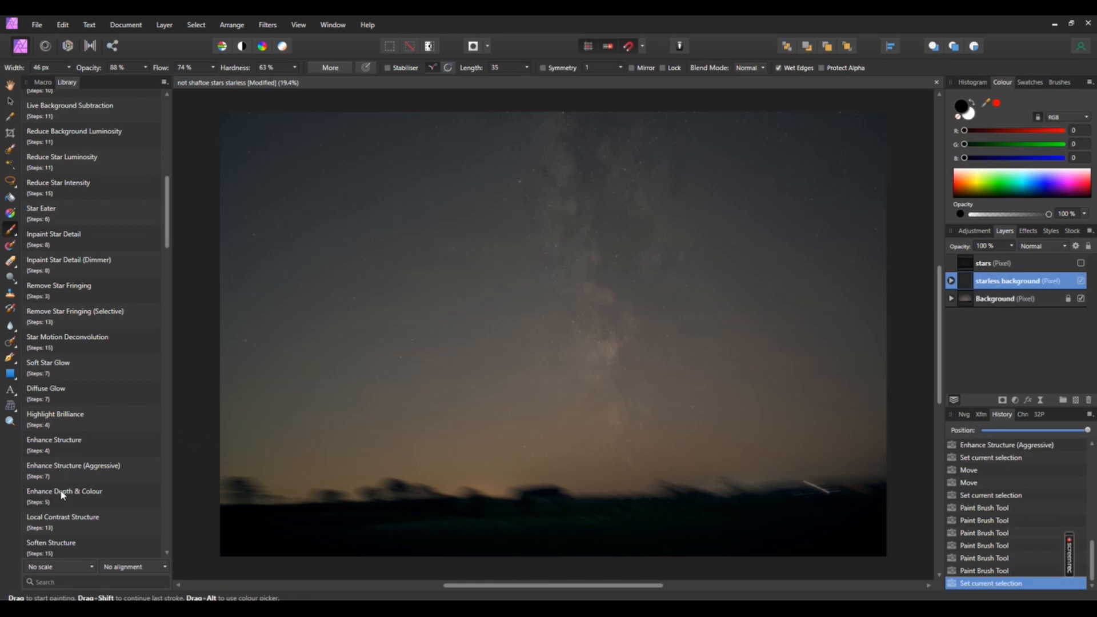
pyautogui.click(146, 495)
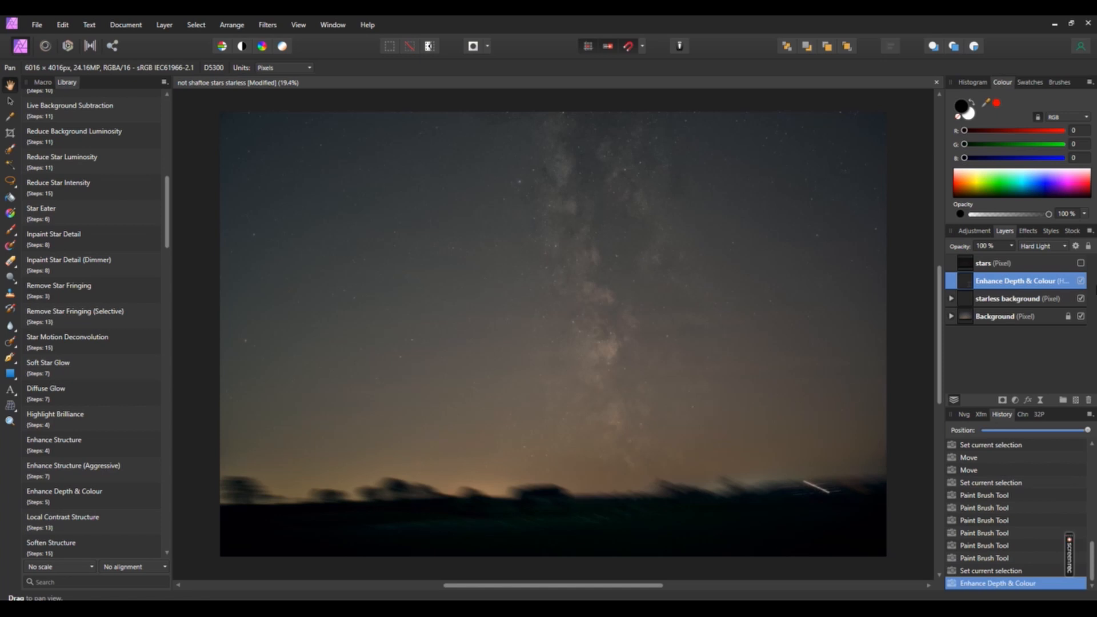
# Step: Paint black on the Enhance Depth & Colour layer over the sky beside the Milky Way with a 604 px brush
pyautogui.keyDown('ctrl'); pyautogui.click(965, 282); pyautogui.keyUp('ctrl')
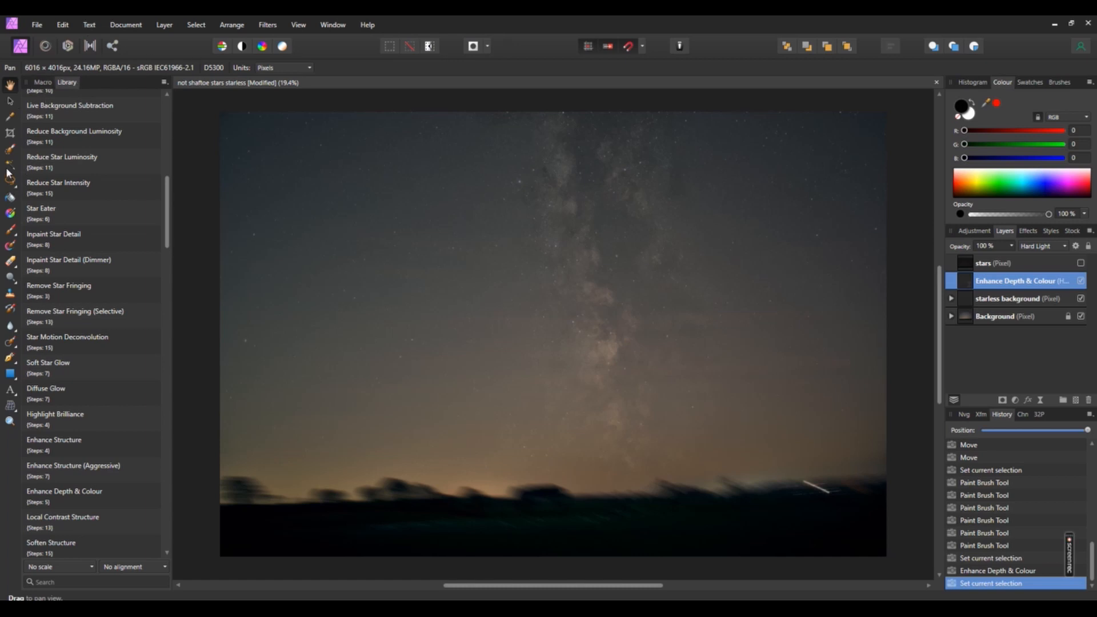
pyautogui.click(11, 231)
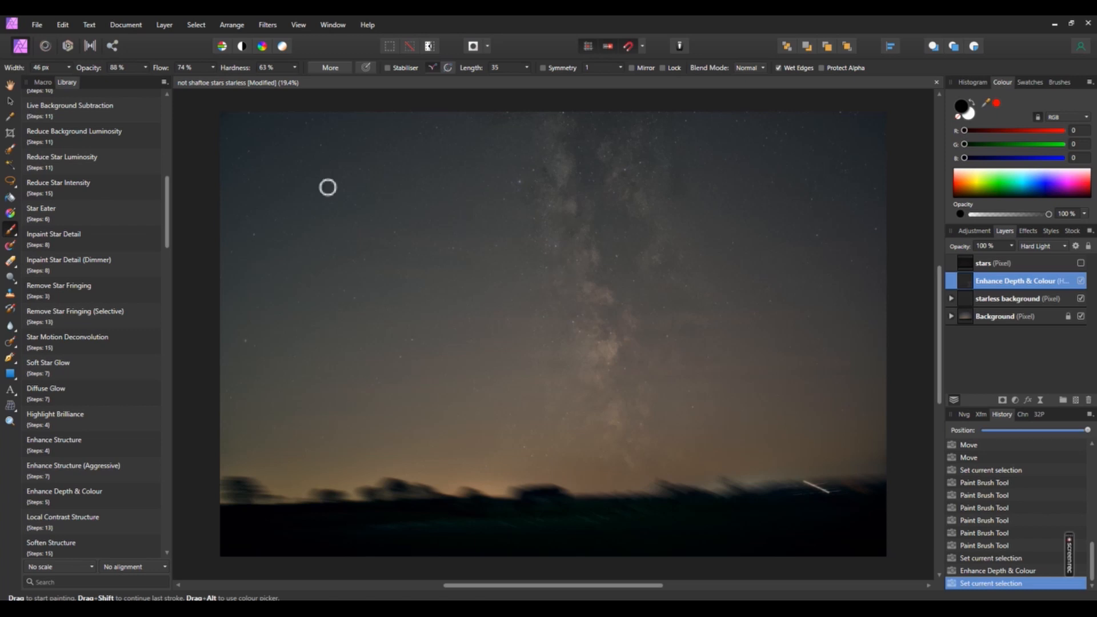
pyautogui.click(69, 68)
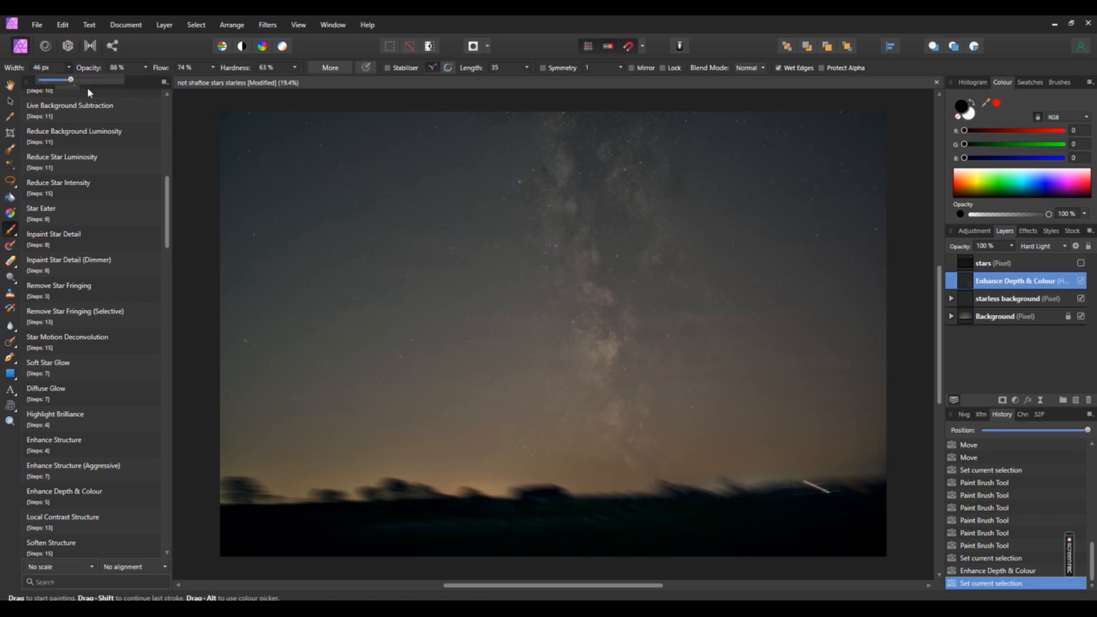
pyautogui.click(93, 80)
pyautogui.click(101, 80)
pyautogui.moveTo(700, 106); pyautogui.dragTo(740, 129)
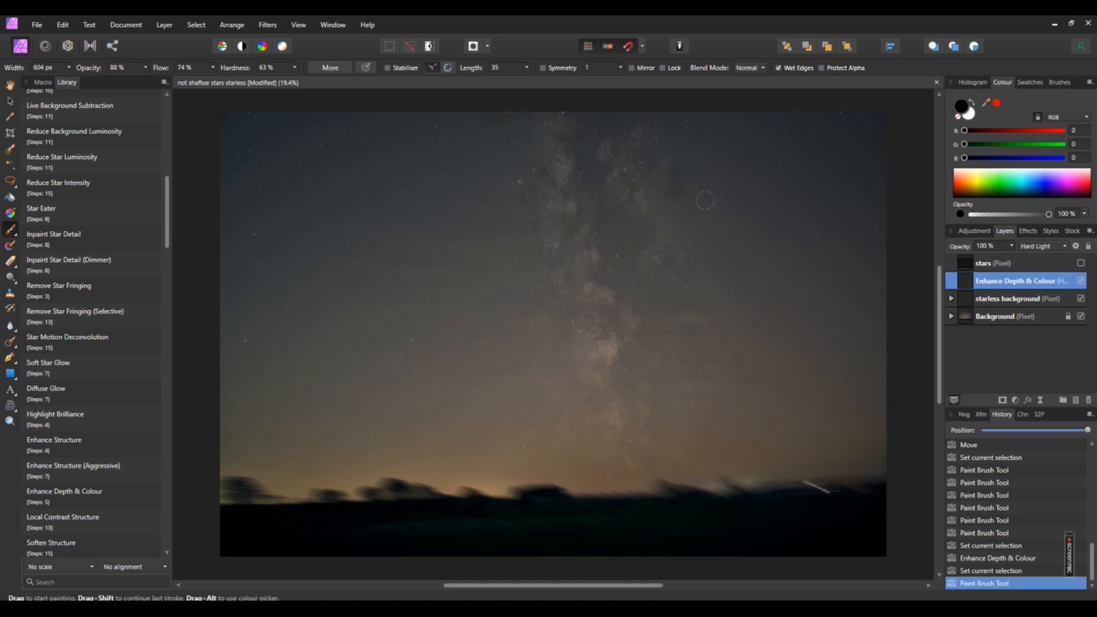
pyautogui.click(464, 416)
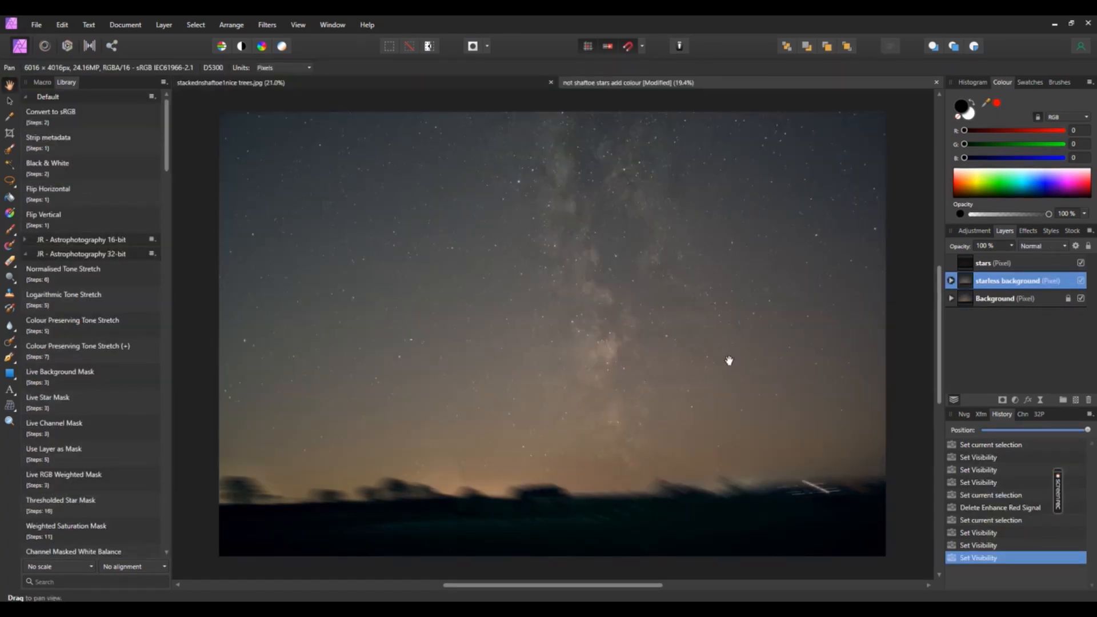
# Step: Hide the stars and starless background layers and show them again to compare the edit with the original Background
pyautogui.click(1080, 263)
pyautogui.click(1082, 279)
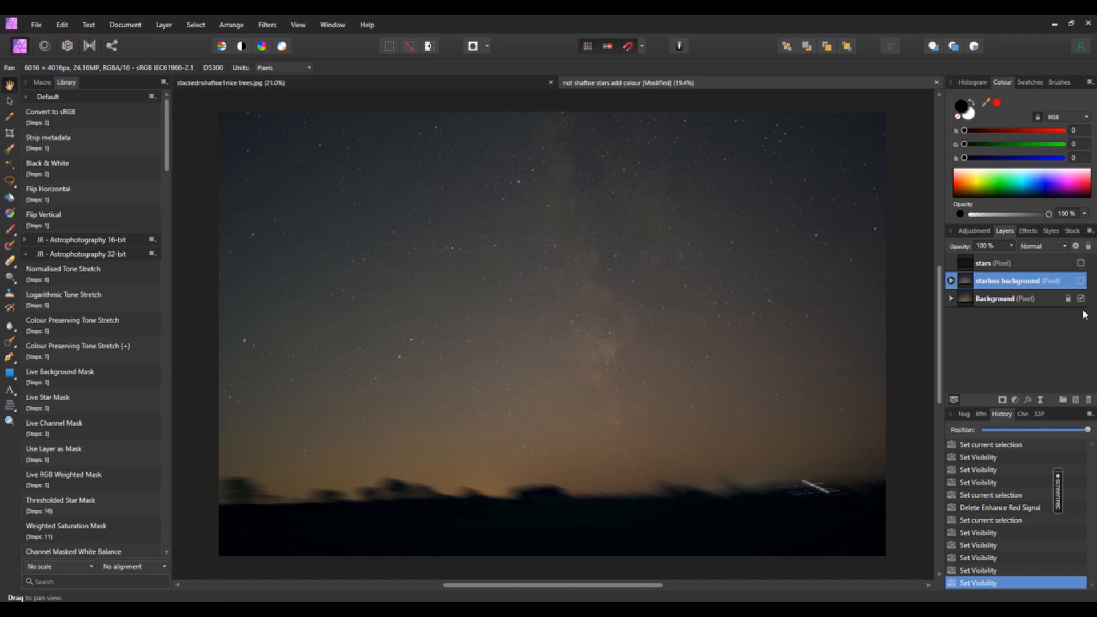
pyautogui.click(1080, 281)
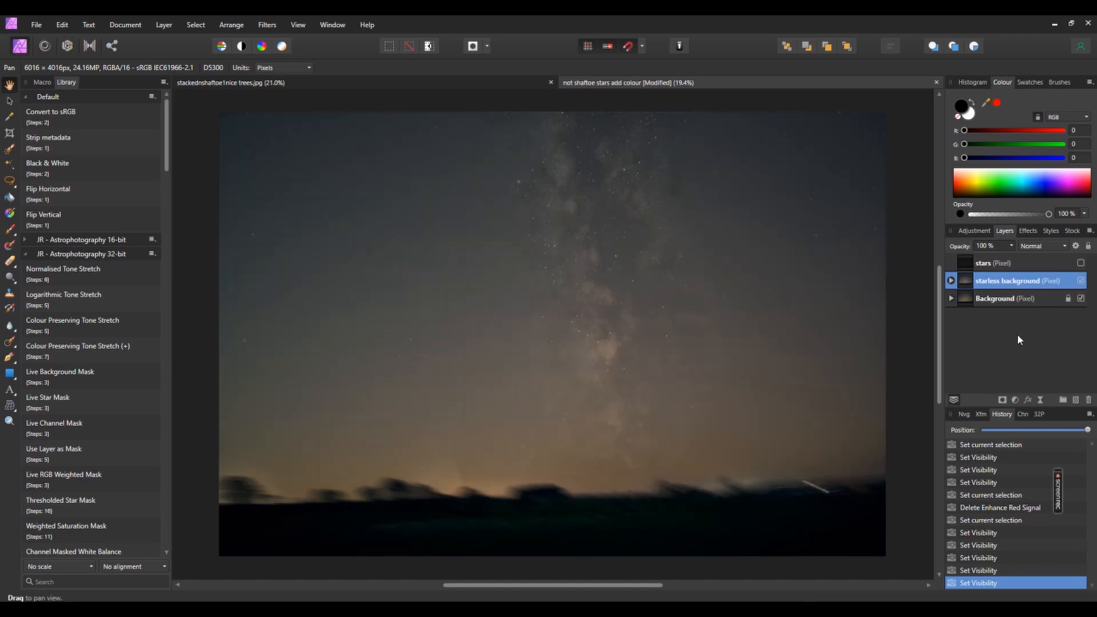
pyautogui.click(1080, 263)
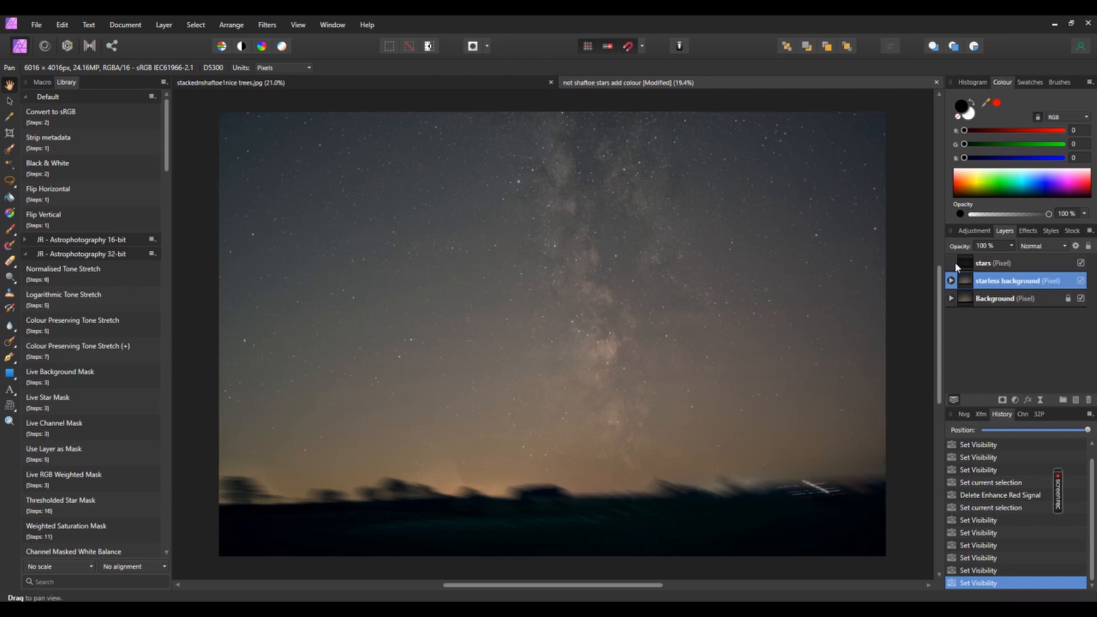
# Step: Duplicate the starless background layer and rename the lower copy "starless background red"
pyautogui.rightClick(1005, 283)
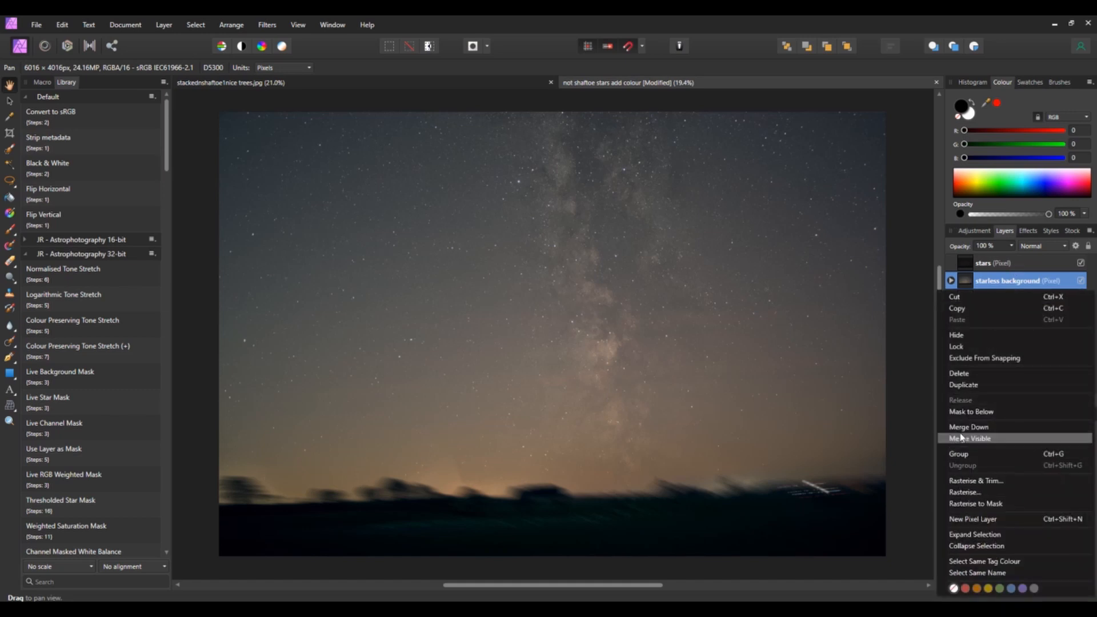
pyautogui.click(976, 383)
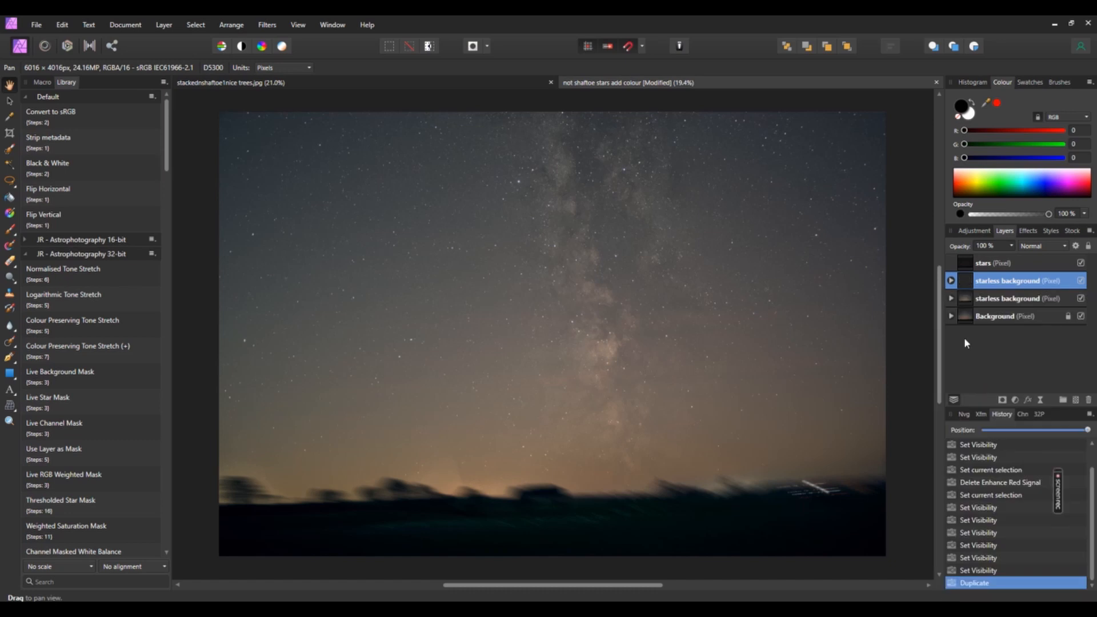
pyautogui.click(1012, 304)
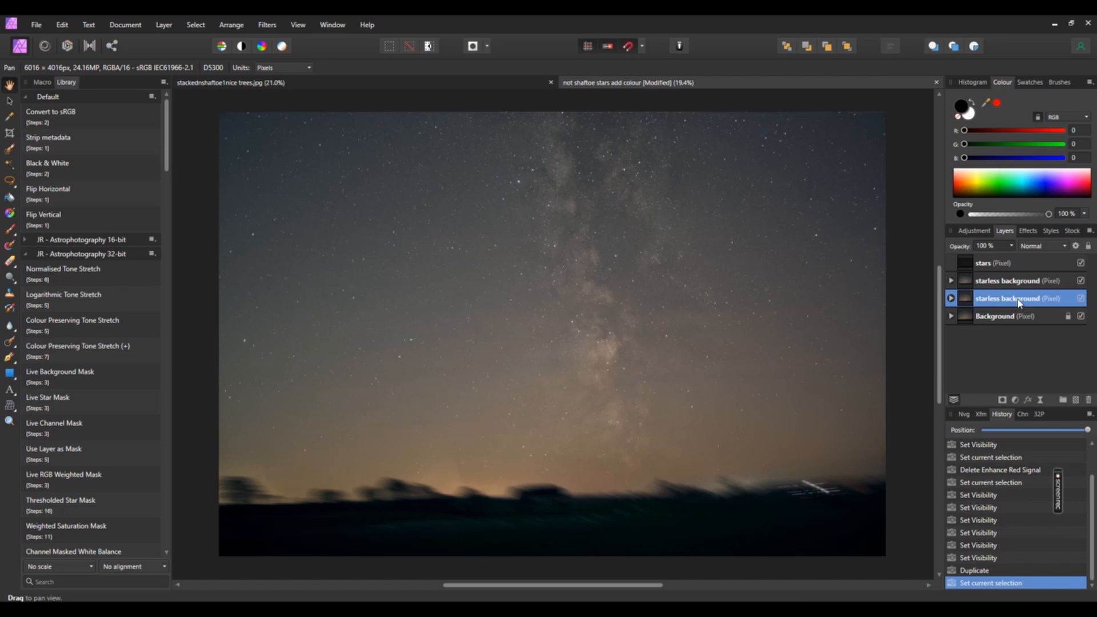
pyautogui.doubleClick(1019, 301)
pyautogui.click(1033, 298)
pyautogui.press('Return')
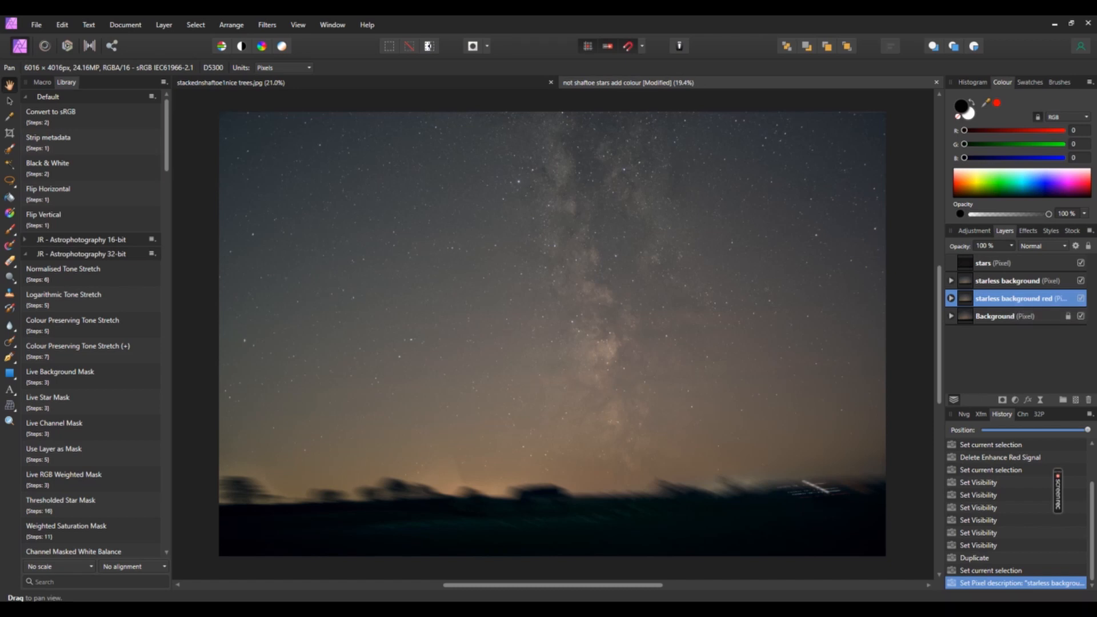
# Step: Apply the Enhance Red Signal macro to the starless background red layer and nest the resulting group inside that layer
pyautogui.scroll(-4, 92, 497)
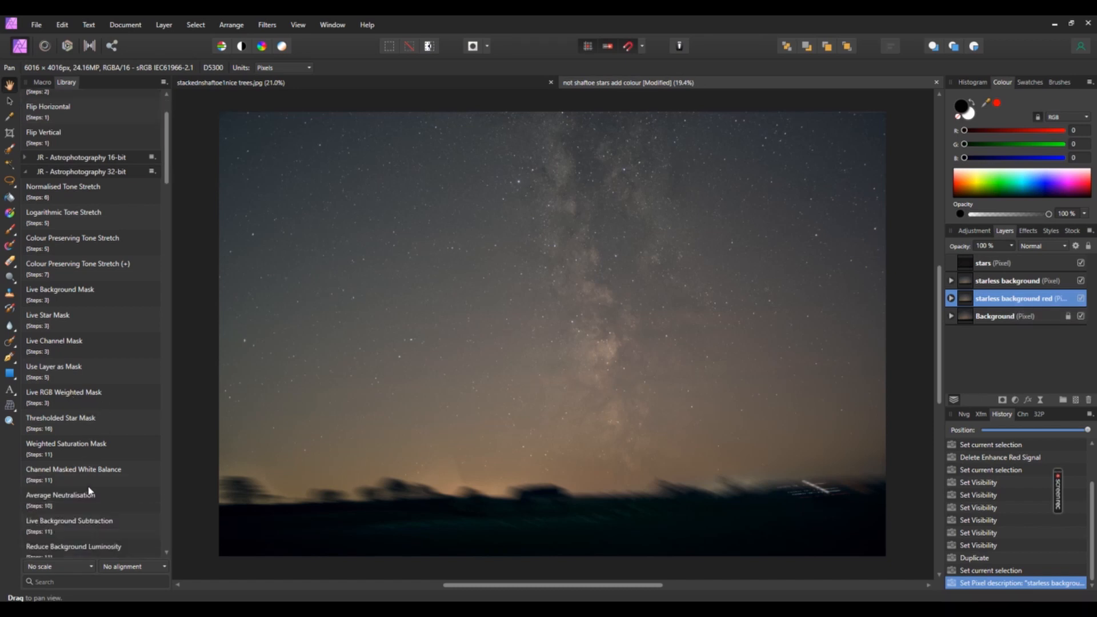
pyautogui.scroll(-6, 90, 491)
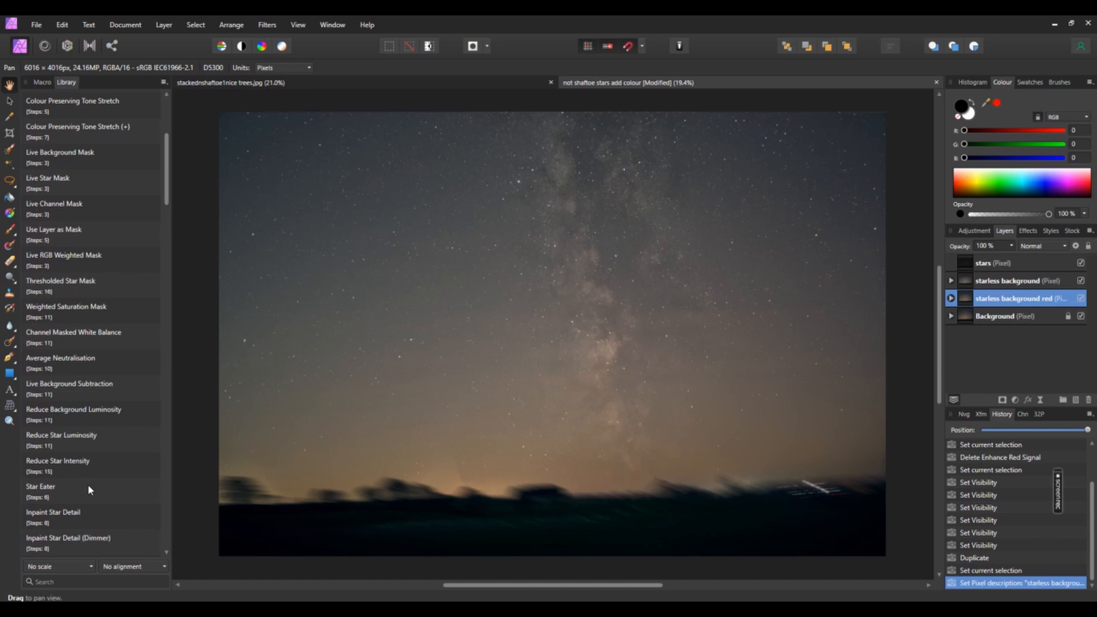
pyautogui.scroll(-6, 88, 485)
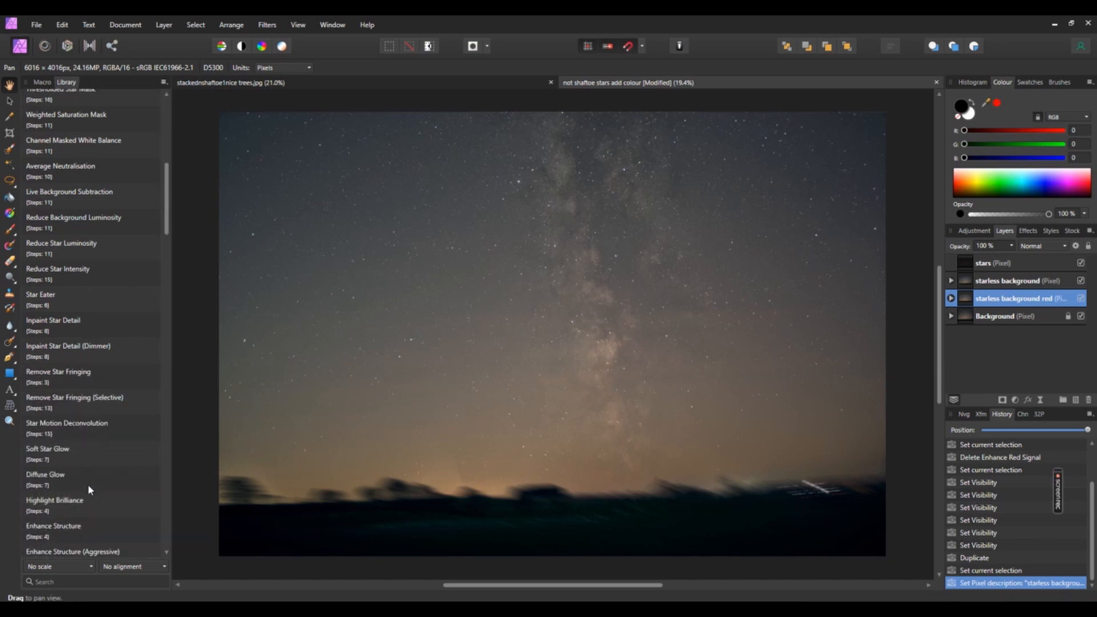
pyautogui.scroll(-5, 89, 487)
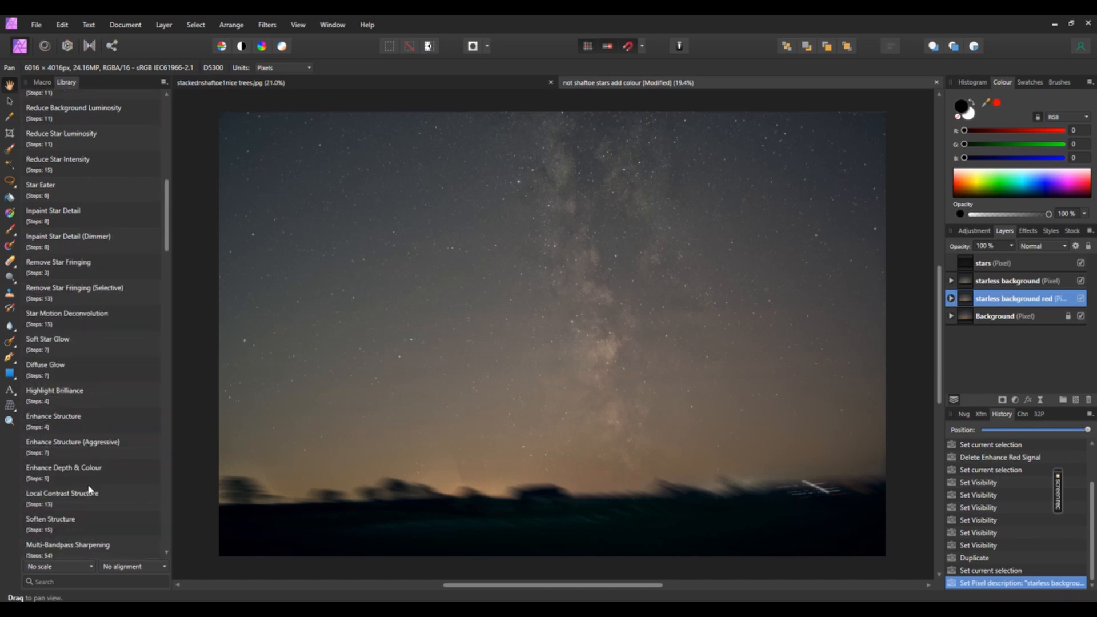
pyautogui.scroll(-8, 89, 489)
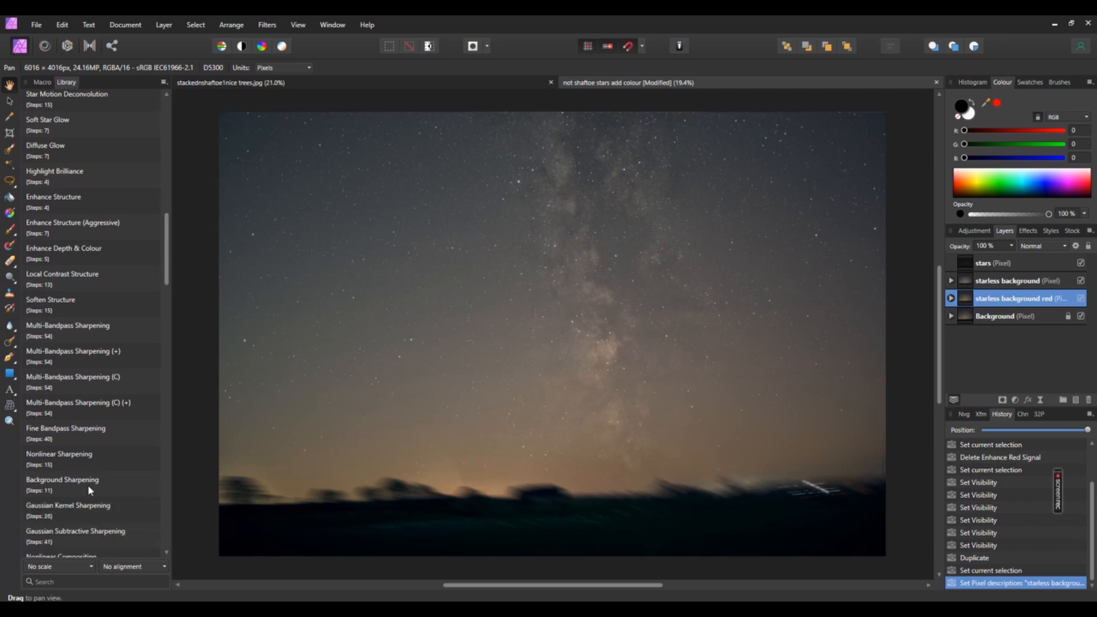
pyautogui.scroll(-8, 88, 489)
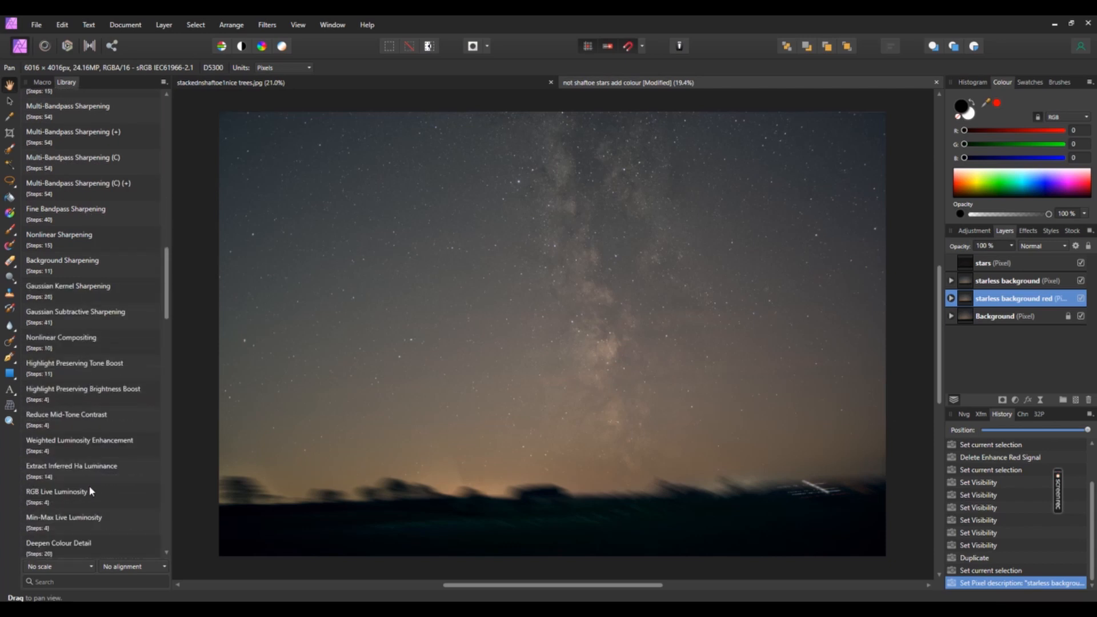
pyautogui.scroll(-4, 90, 490)
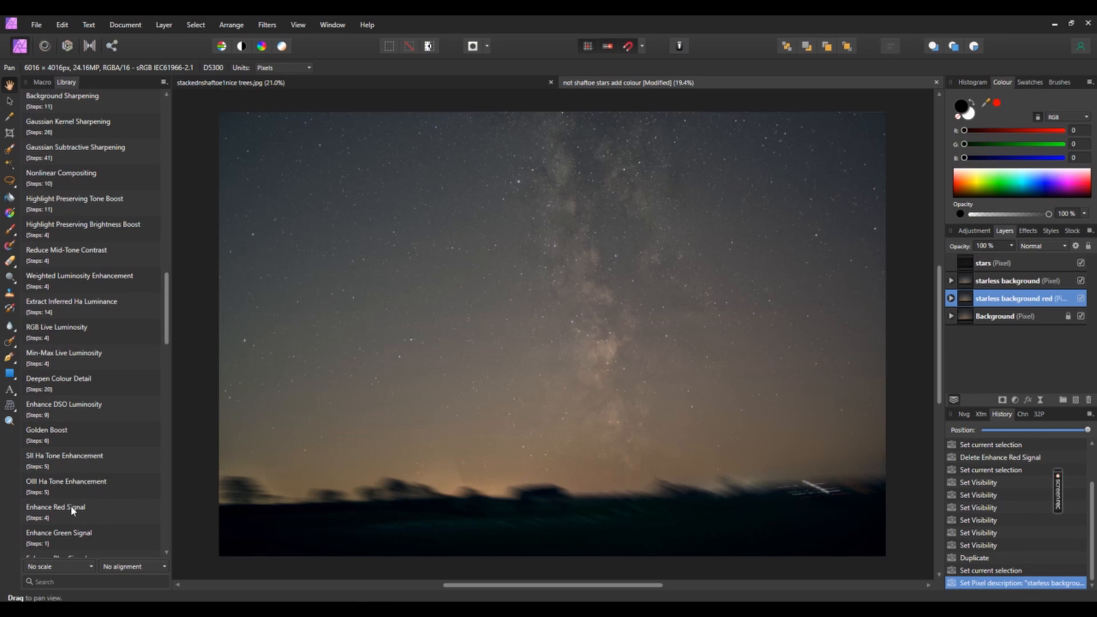
pyautogui.click(73, 511)
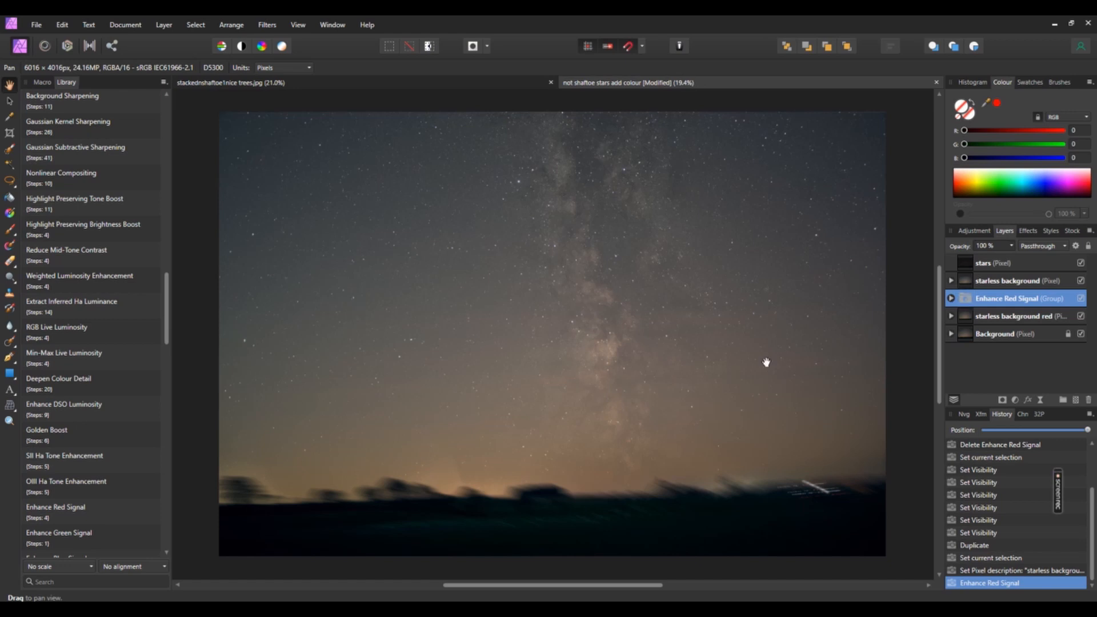
pyautogui.moveTo(987, 302); pyautogui.dragTo(994, 323)
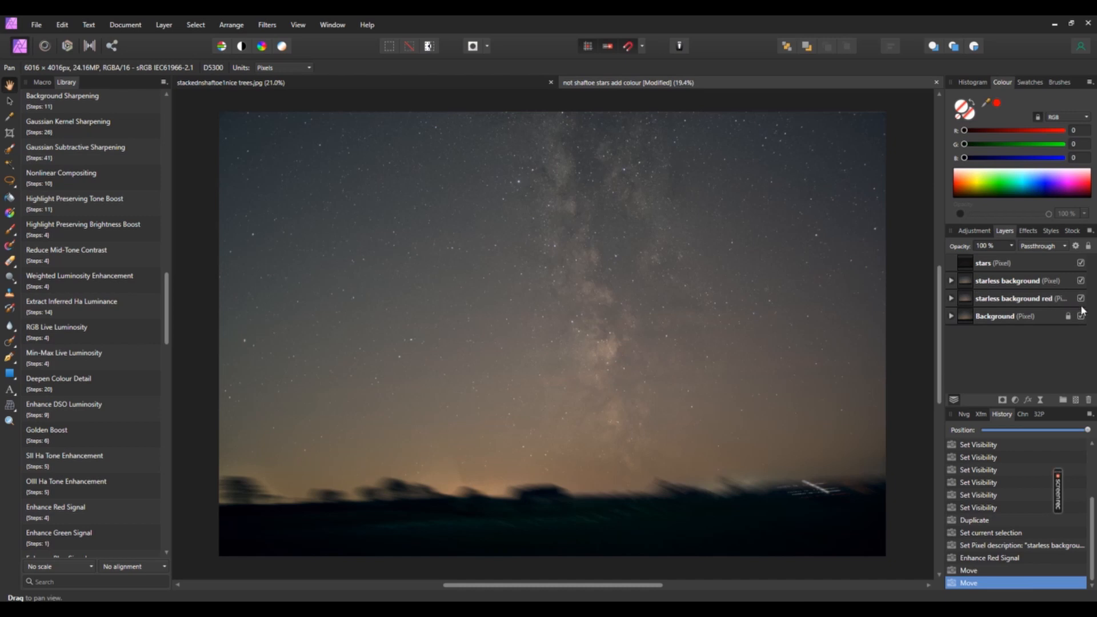
# Step: Hide all layers except starless background red to view it alone, and reshow and select the starless background layer
pyautogui.click(1081, 281)
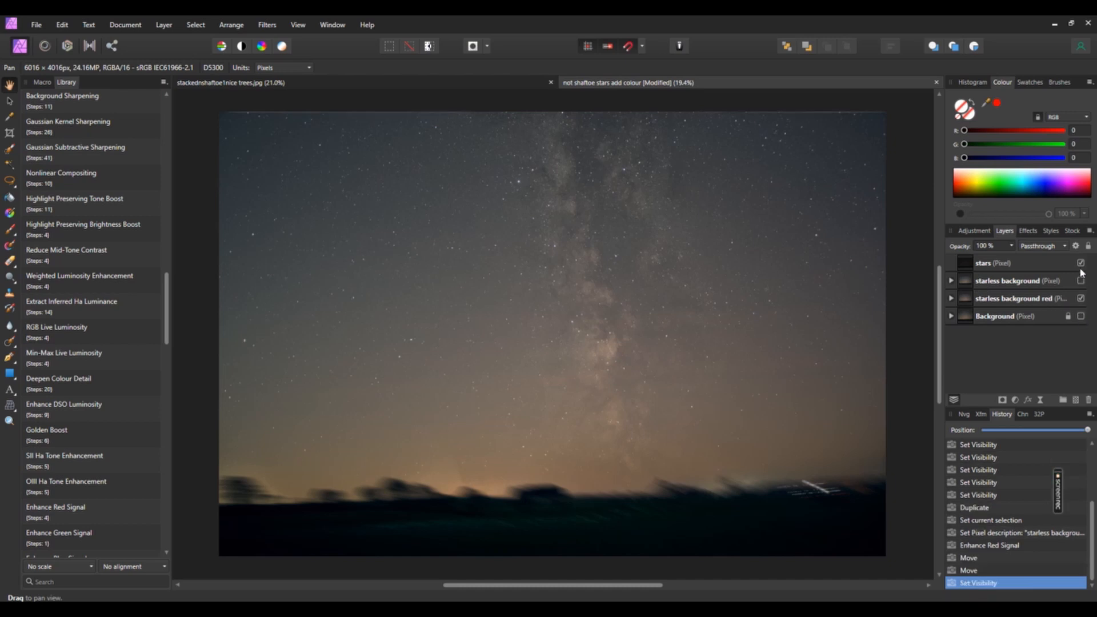
pyautogui.click(1081, 262)
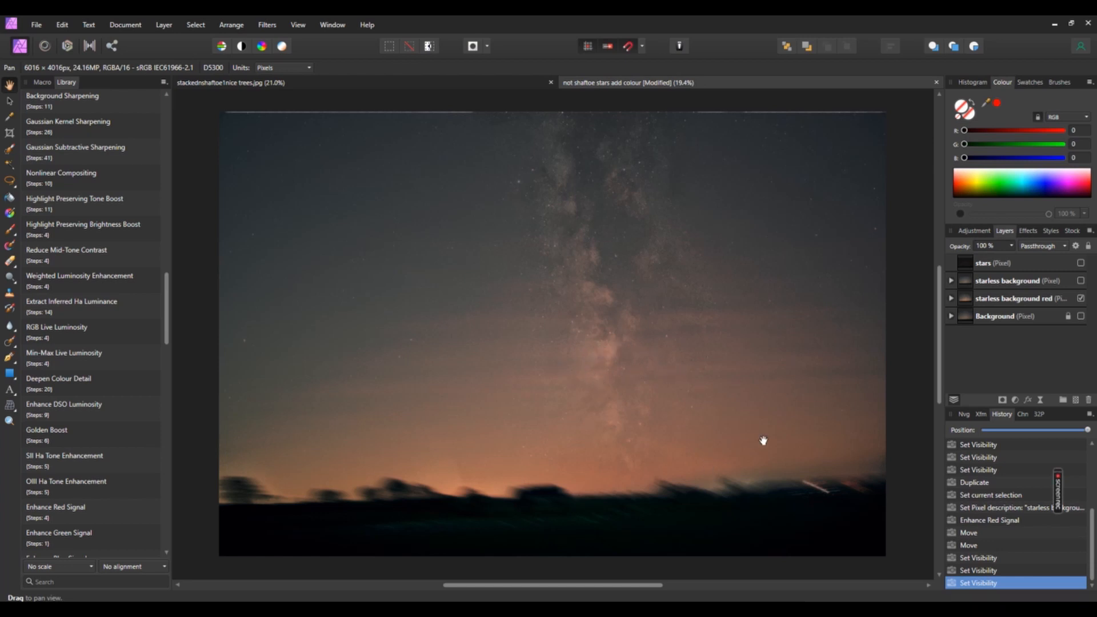
pyautogui.click(1001, 281)
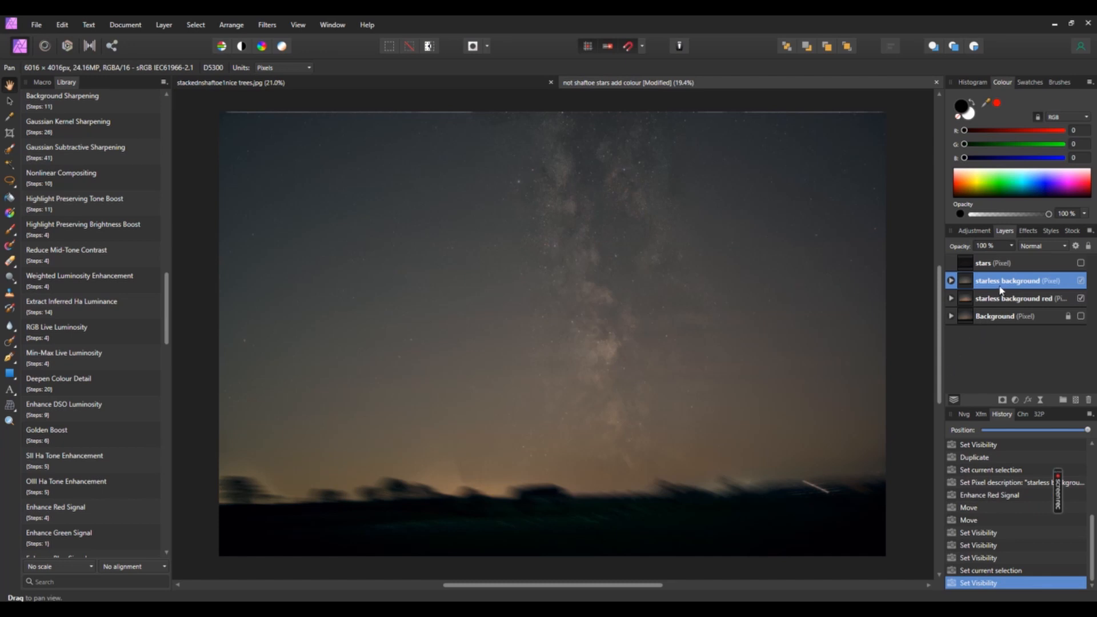
# Step: Add a mask to the starless background layer and select that mask for editing
pyautogui.click(1003, 400)
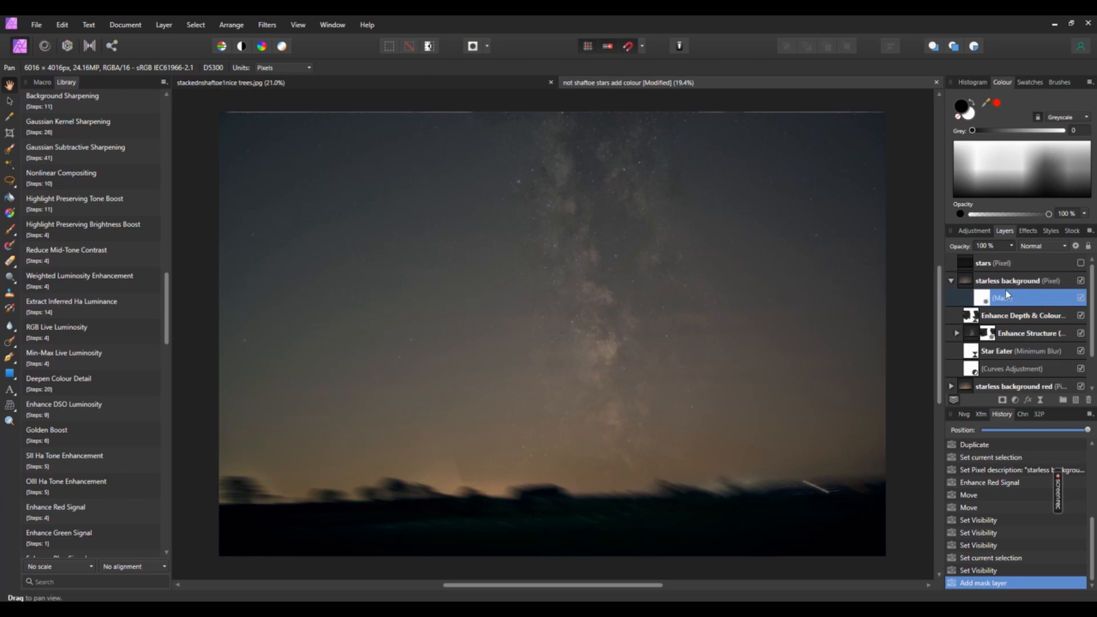
pyautogui.click(957, 333)
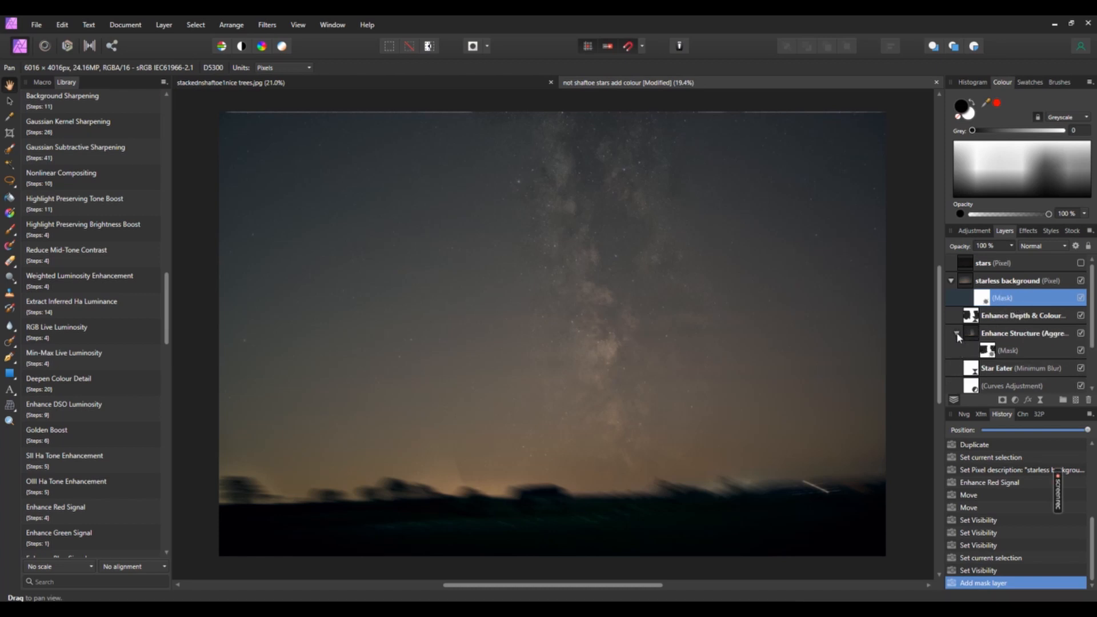
pyautogui.click(949, 280)
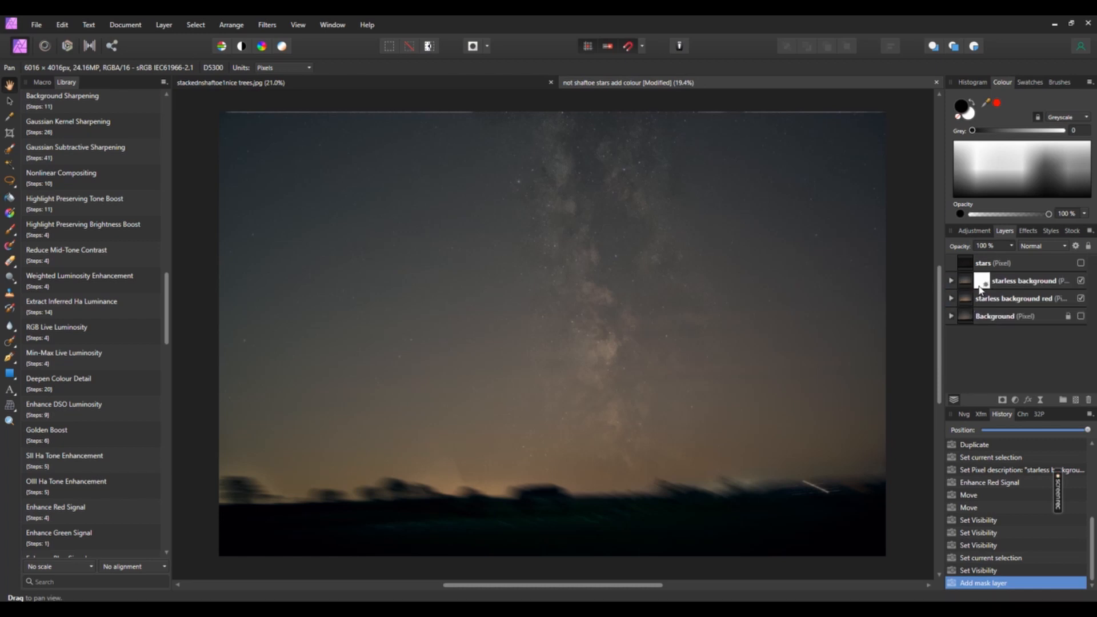
pyautogui.click(981, 284)
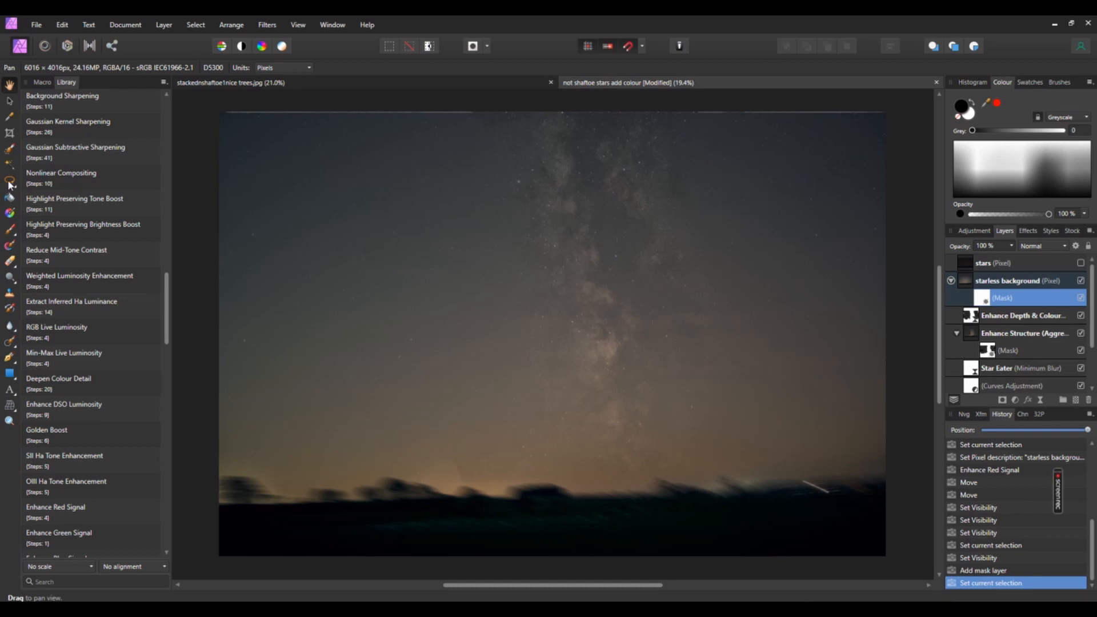
# Step: Paint black on the mask over the bright Milky Way core using a 12 px Paint Brush Tool at 43% opacity
pyautogui.click(10, 229)
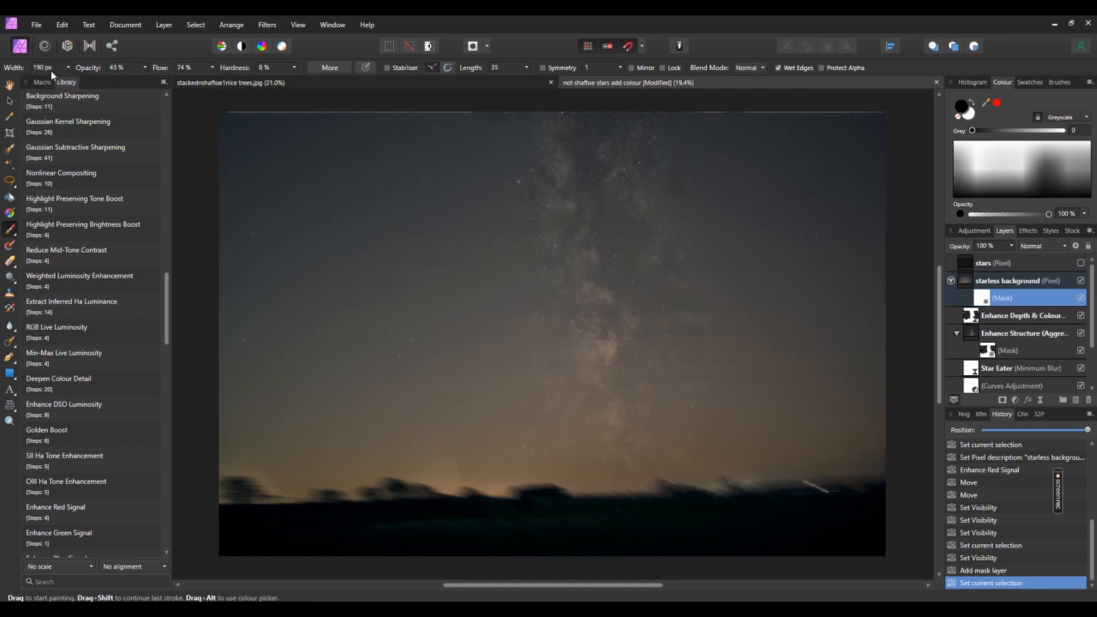
pyautogui.click(45, 68)
pyautogui.write('12')
pyautogui.press('Return')
pyautogui.moveTo(609, 354); pyautogui.dragTo(610, 342)
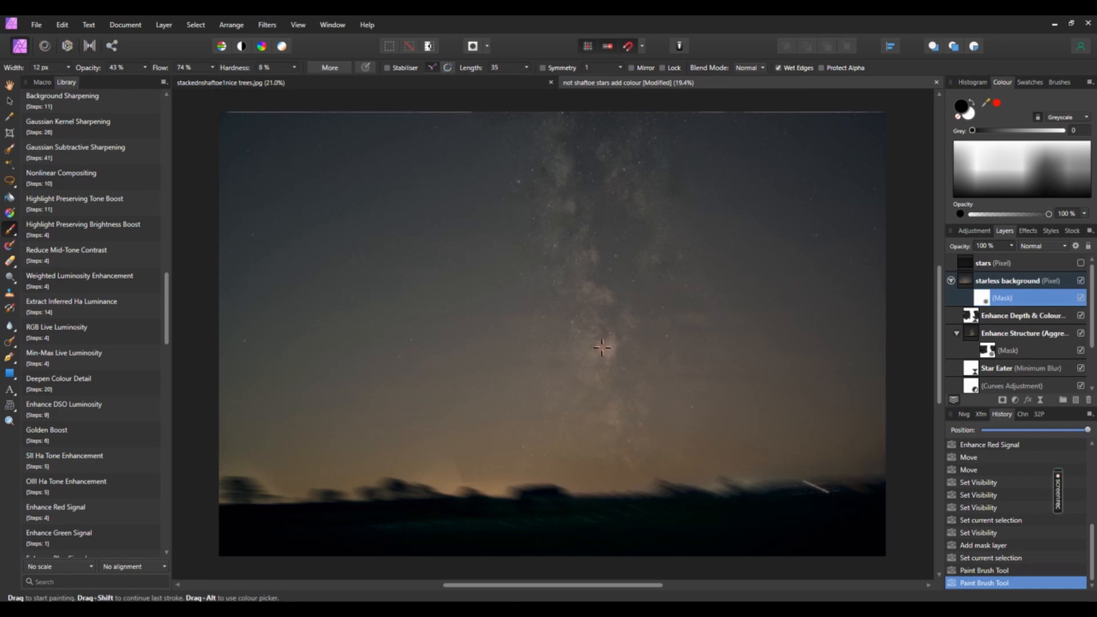
pyautogui.moveTo(596, 363); pyautogui.dragTo(593, 359)
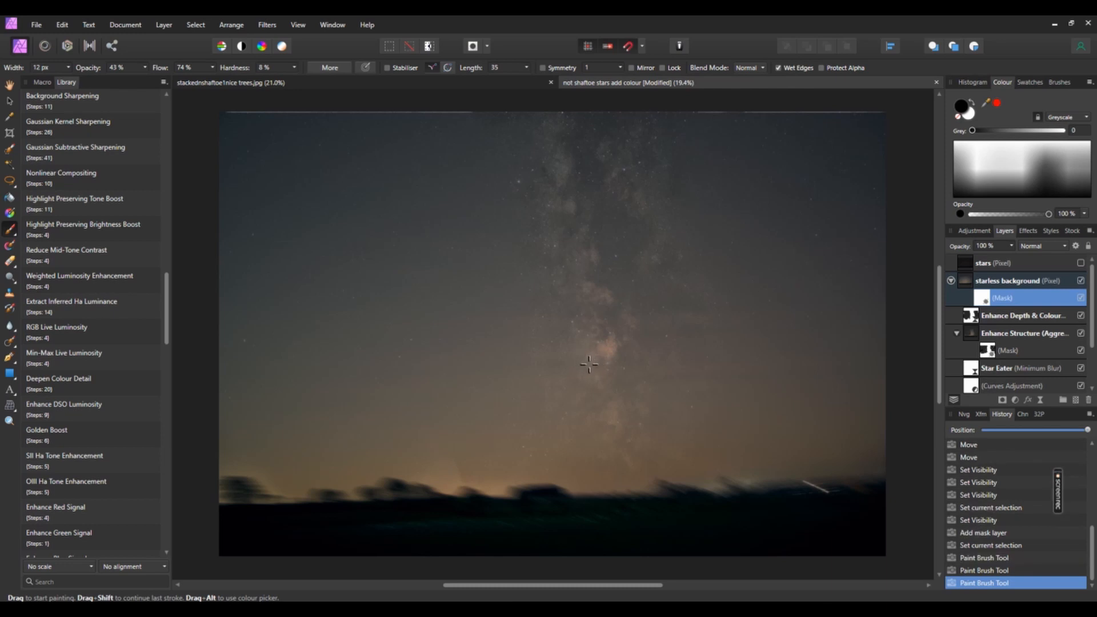
pyautogui.moveTo(587, 375); pyautogui.dragTo(591, 382)
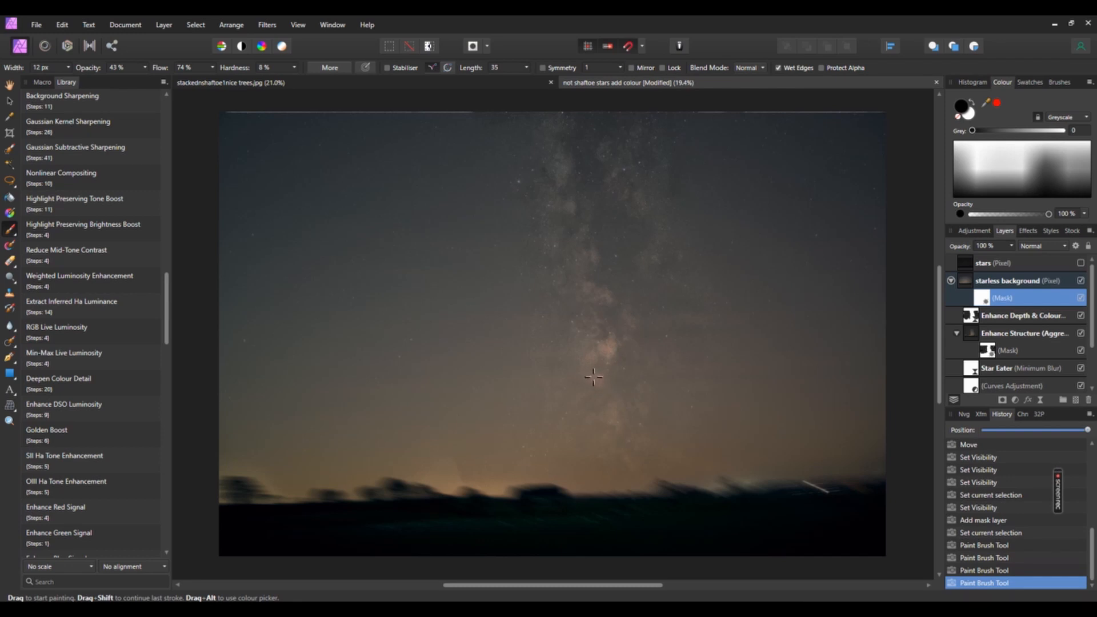
pyautogui.moveTo(588, 365); pyautogui.dragTo(592, 360)
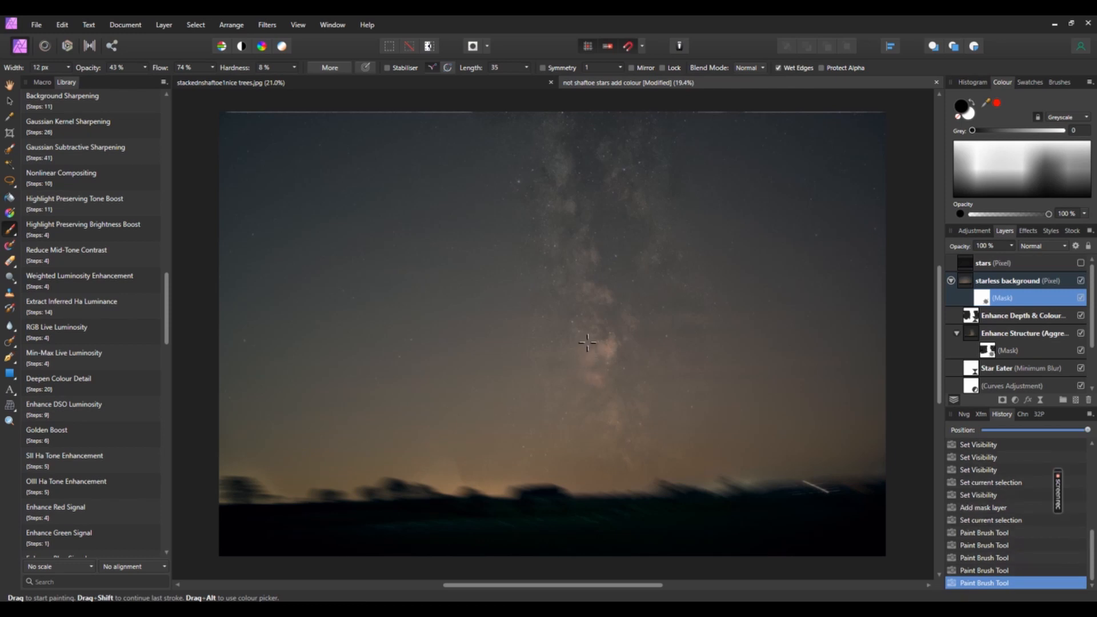
# Step: Set the brush to 22 px width and 21% hardness and paint more black on the mask along the Milky Way's reddish patches
pyautogui.click(70, 67)
pyautogui.moveTo(70, 79); pyautogui.dragTo(77, 78)
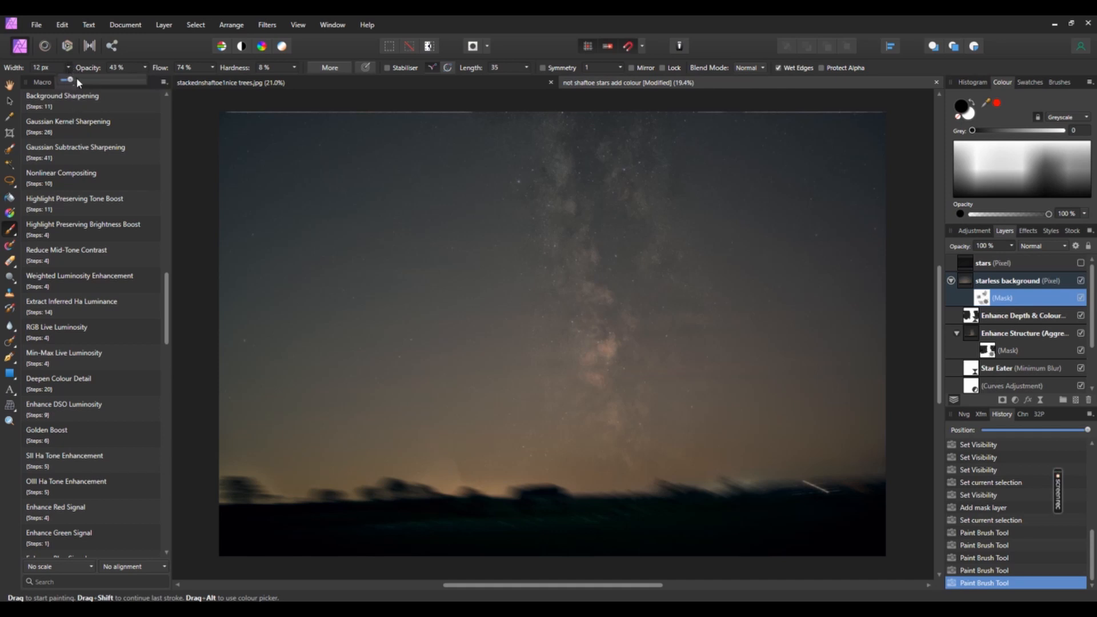
pyautogui.click(294, 68)
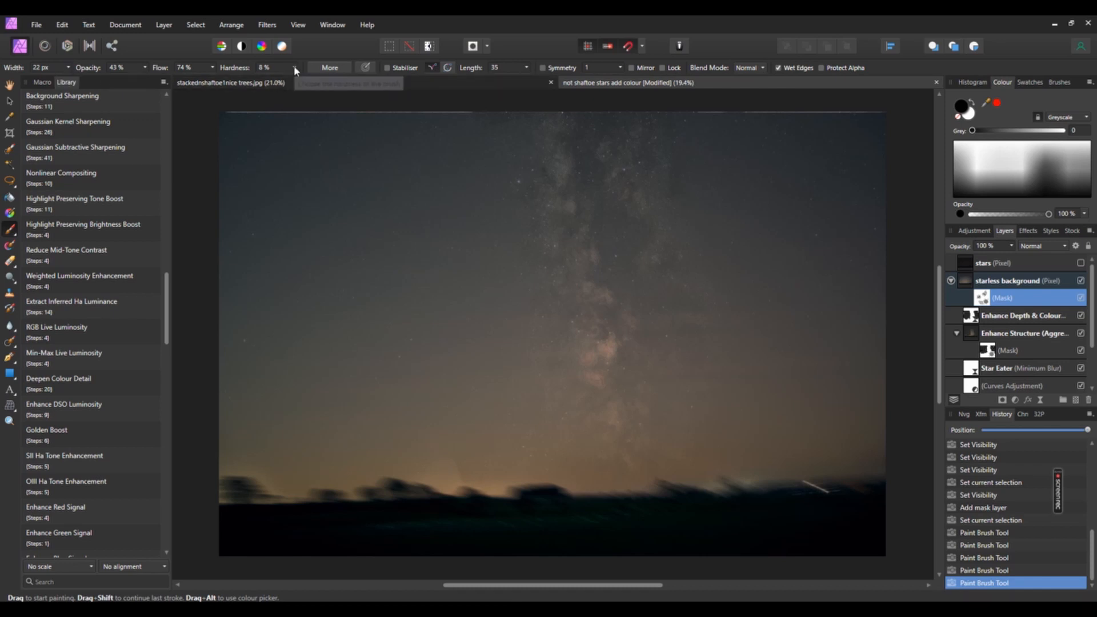
pyautogui.moveTo(304, 77); pyautogui.dragTo(308, 80)
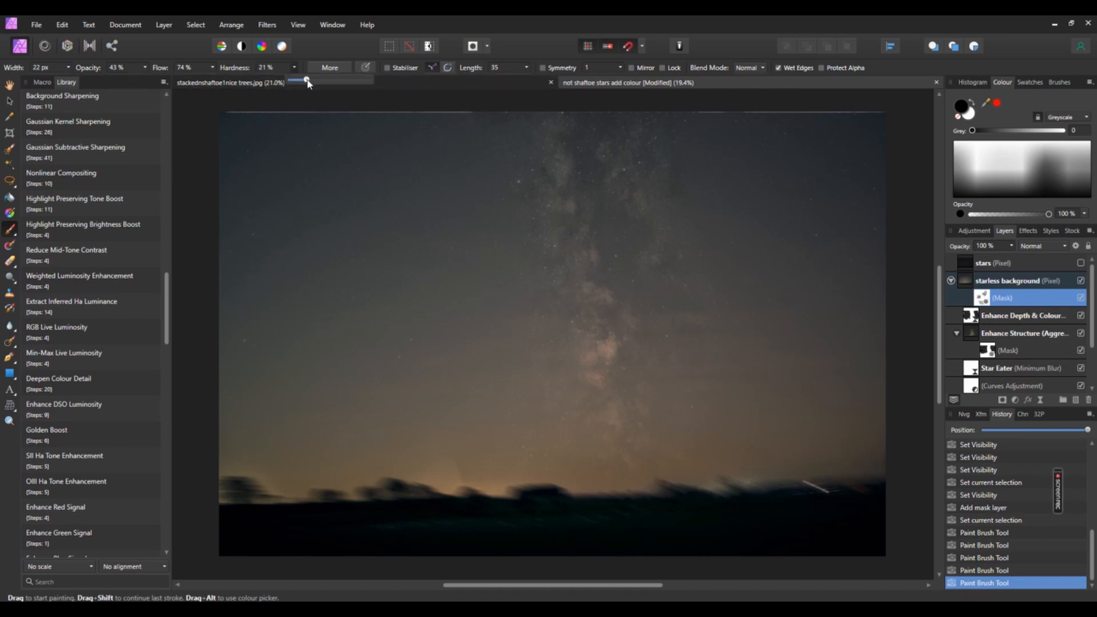
pyautogui.click(613, 349)
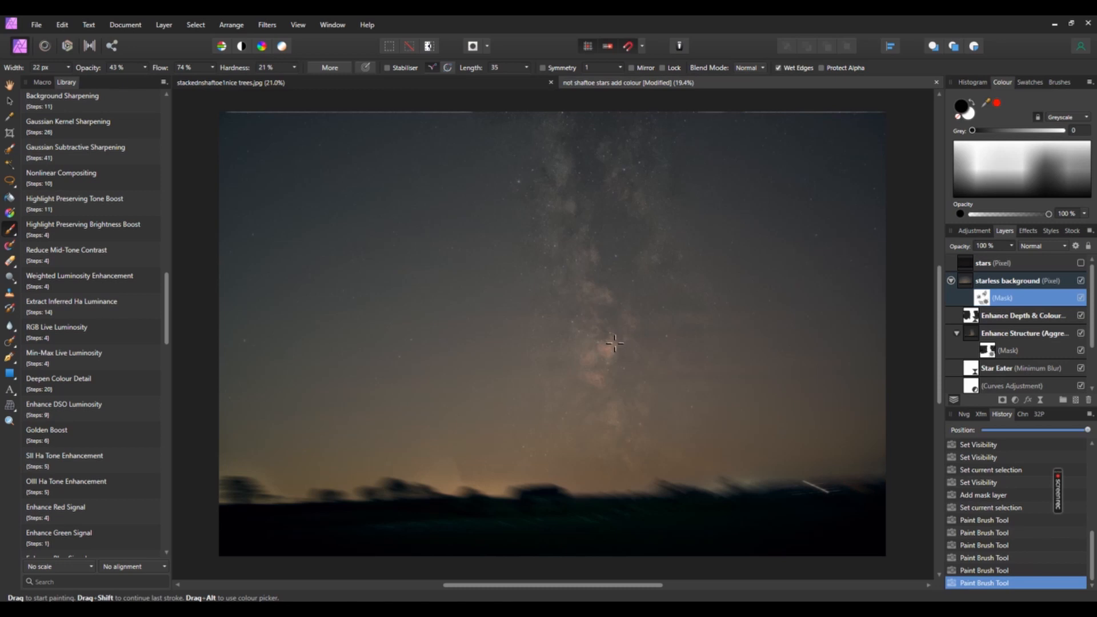
pyautogui.click(605, 297)
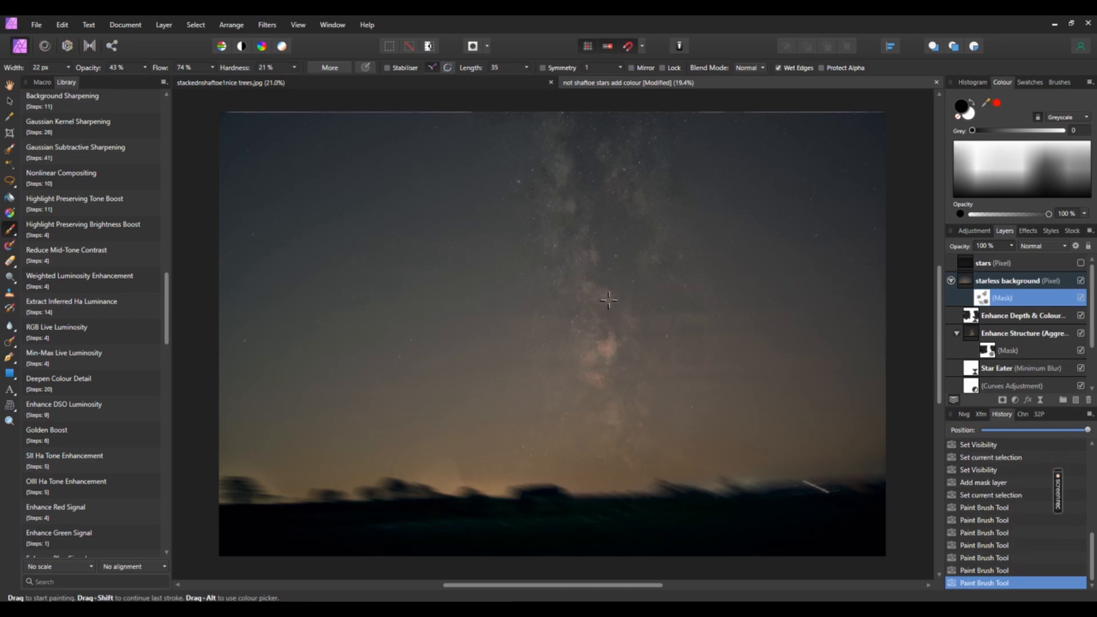
pyautogui.click(587, 268)
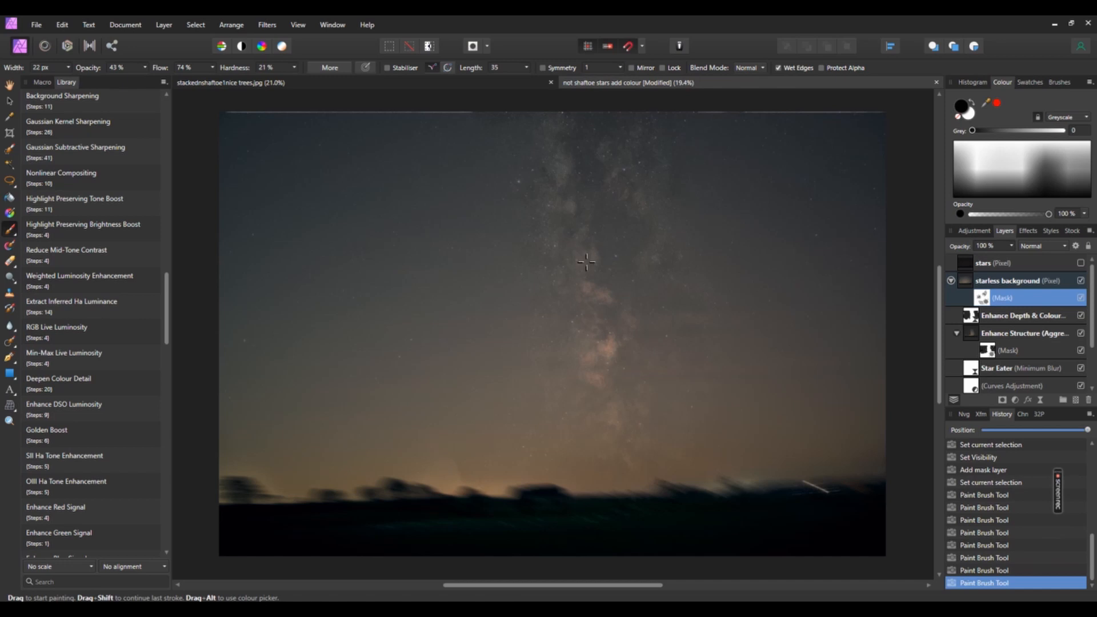
pyautogui.click(590, 374)
pyautogui.click(612, 415)
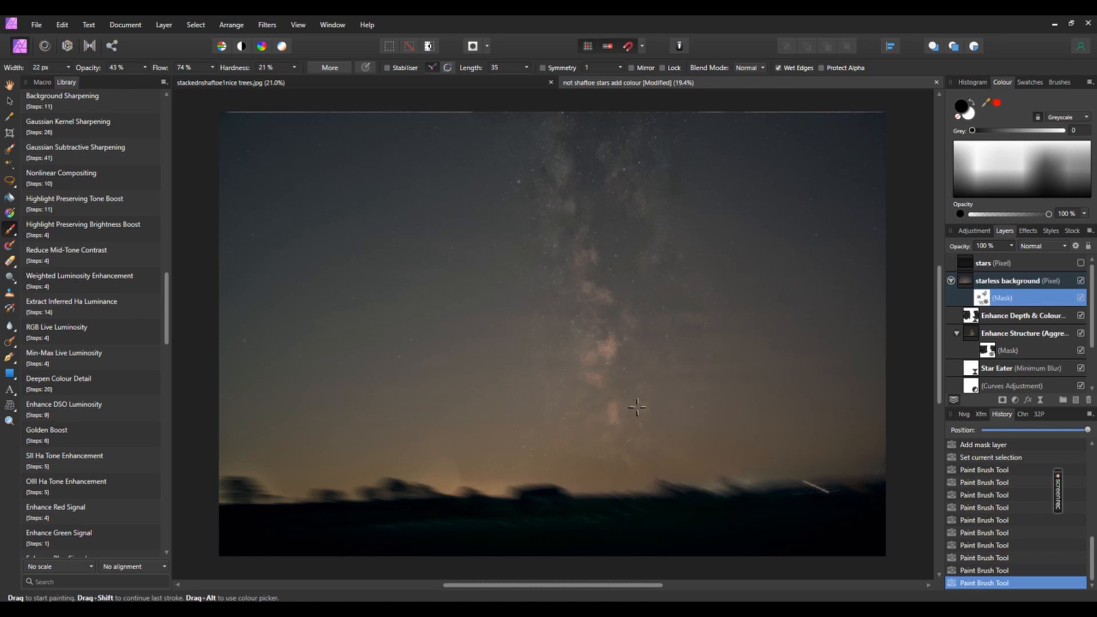
pyautogui.click(634, 410)
# Step: Try different opacities for the starless background red layer, ending at 100%
pyautogui.click(957, 334)
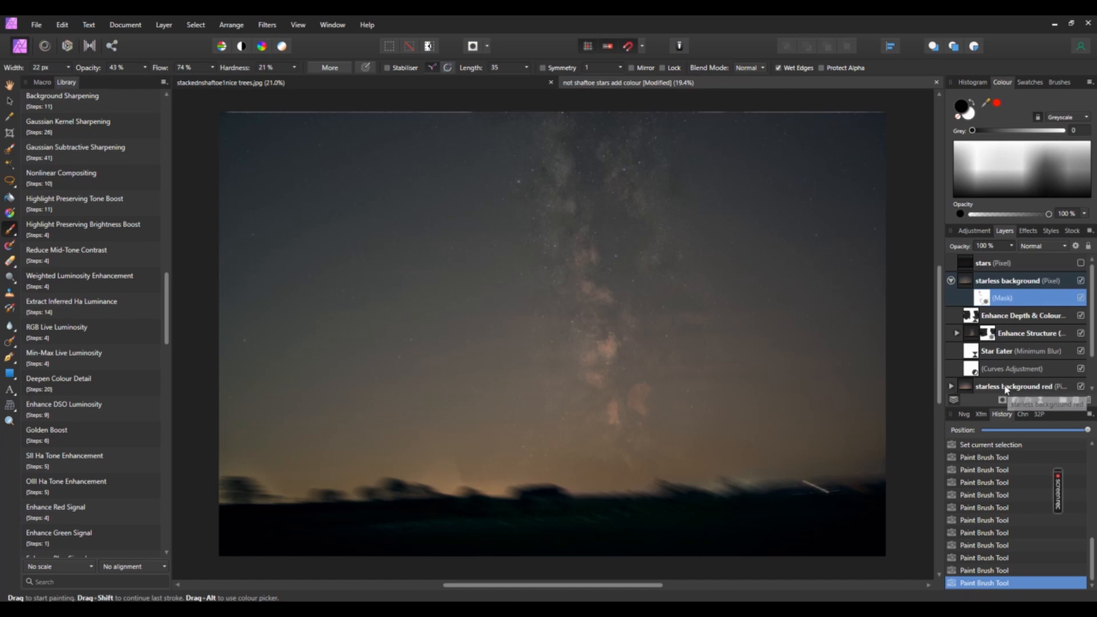
pyautogui.click(1004, 387)
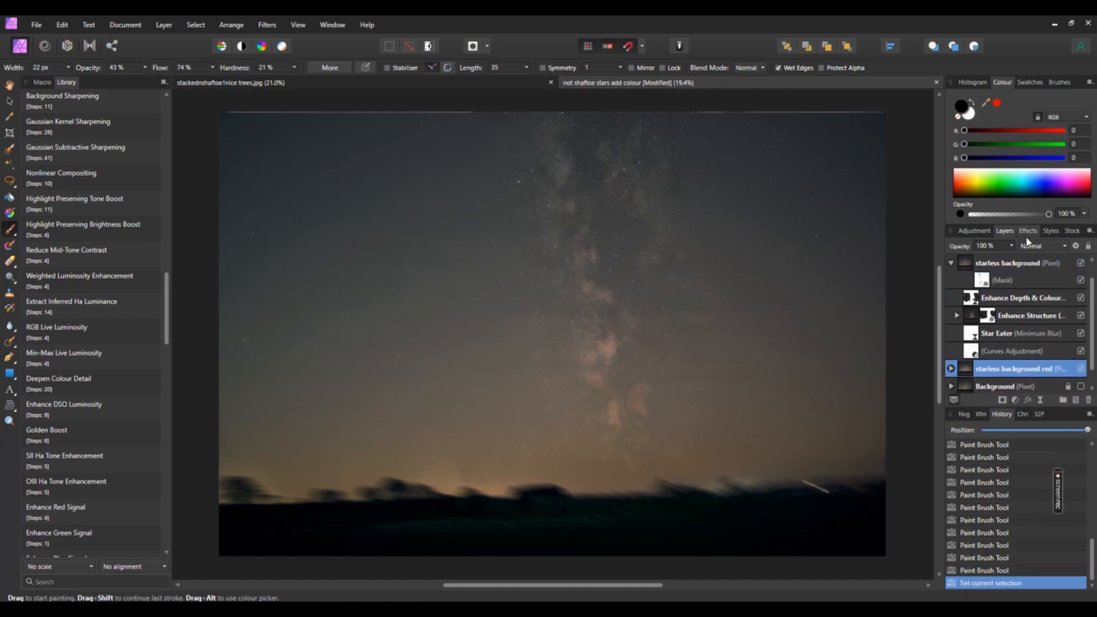
pyautogui.click(1012, 245)
pyautogui.moveTo(1011, 260)
pyautogui.mouseDown()
pyautogui.moveTo(954, 260)
pyautogui.moveTo(1022, 260)
pyautogui.mouseUp()
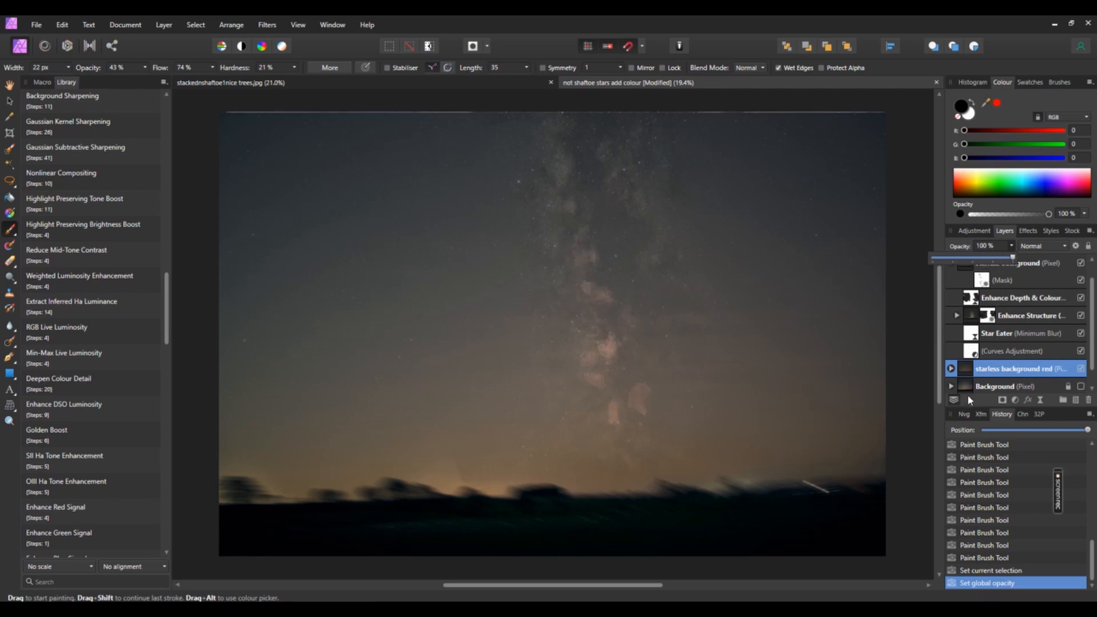
# Step: Try different opacities for the Enhance Red Signal group inside starless background red, ending at 100%
pyautogui.click(951, 369)
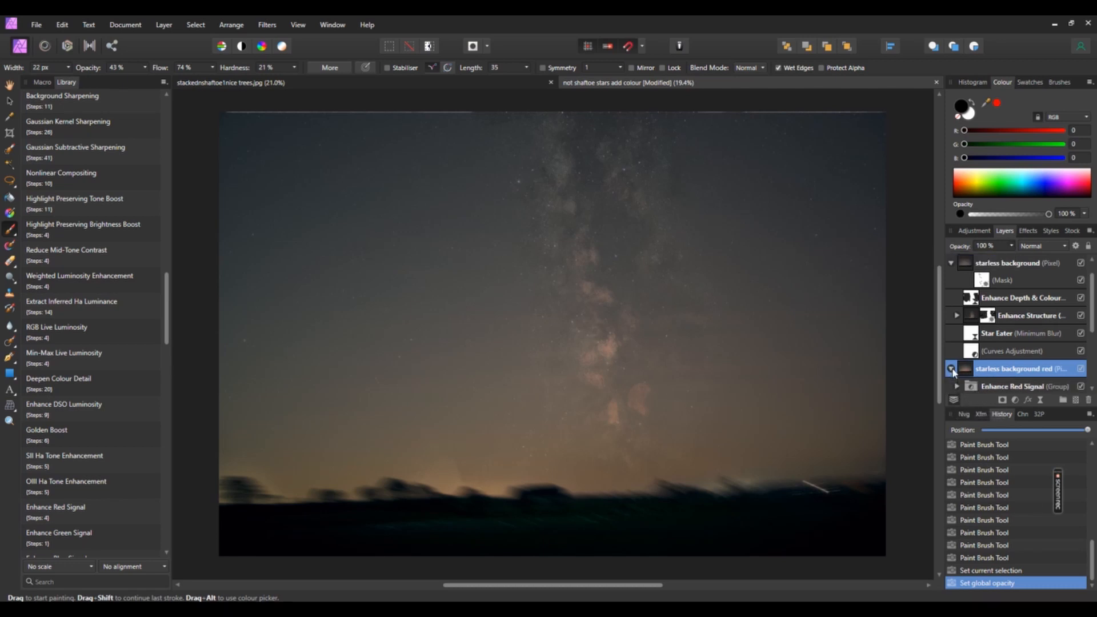
pyautogui.click(1003, 386)
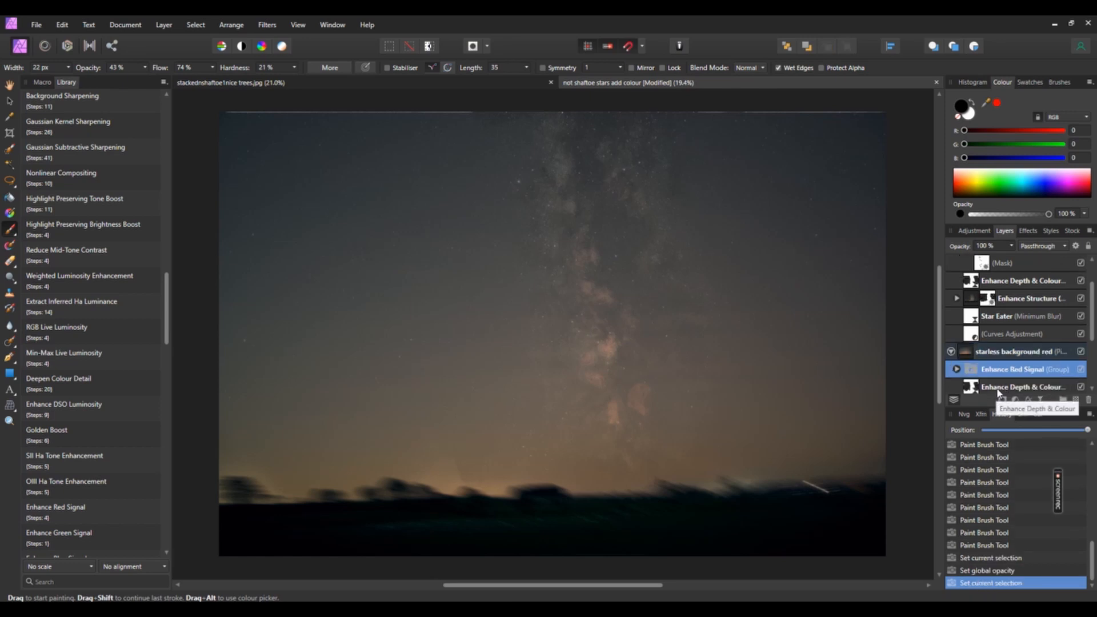
pyautogui.click(1011, 245)
pyautogui.moveTo(1005, 257); pyautogui.dragTo(955, 266)
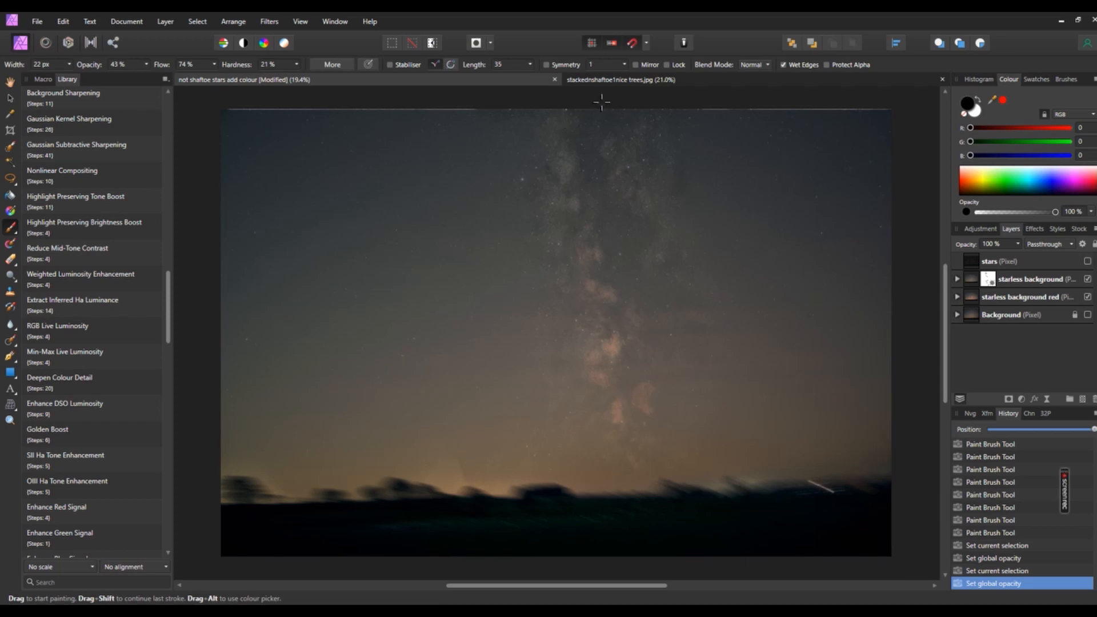
# Step: Compare the edited Milky Way colours with the other open photo of the tree trunk
pyautogui.click(600, 79)
pyautogui.press('h')
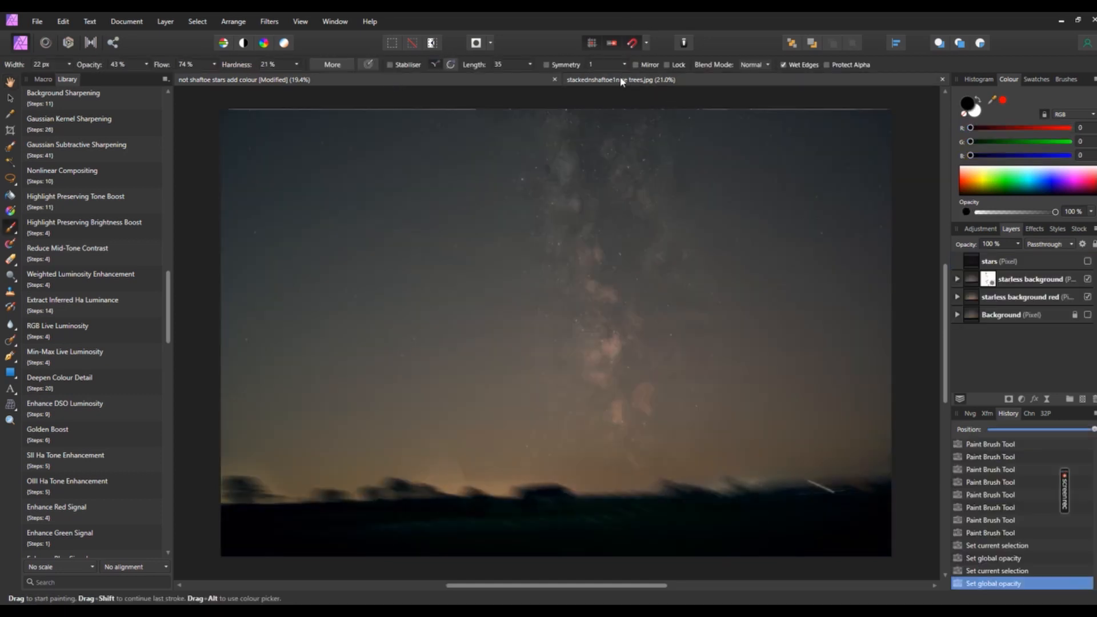
pyautogui.click(620, 79)
pyautogui.press('x')
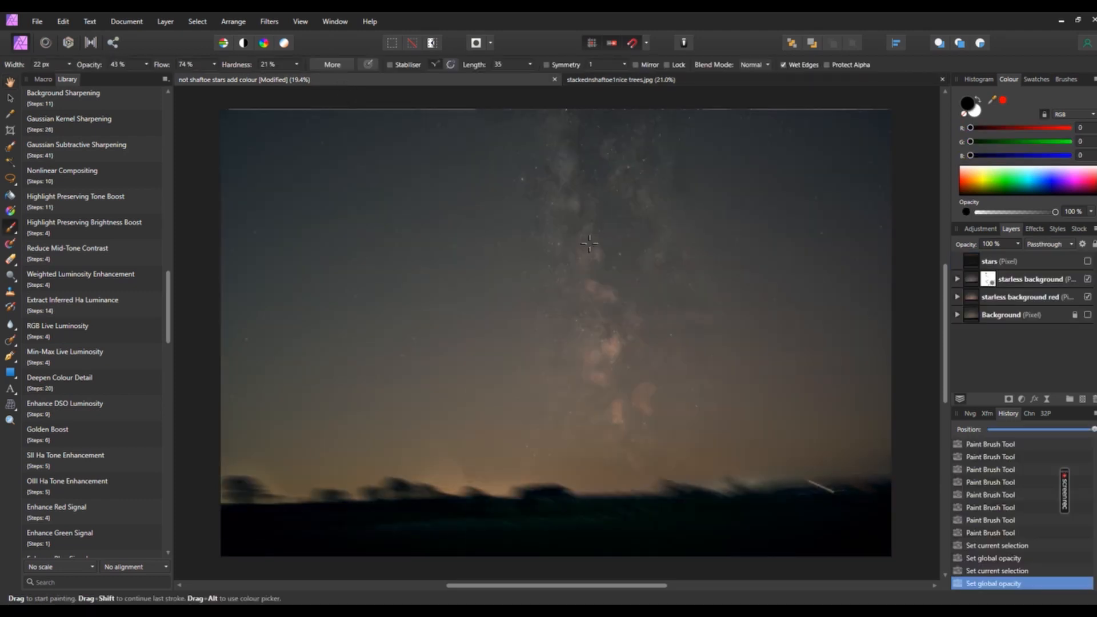
# Step: Add a Lens Filter adjustment inside starless background red and set its filter colour to dark blue (R 0, G 66, B 109)
pyautogui.click(1022, 399)
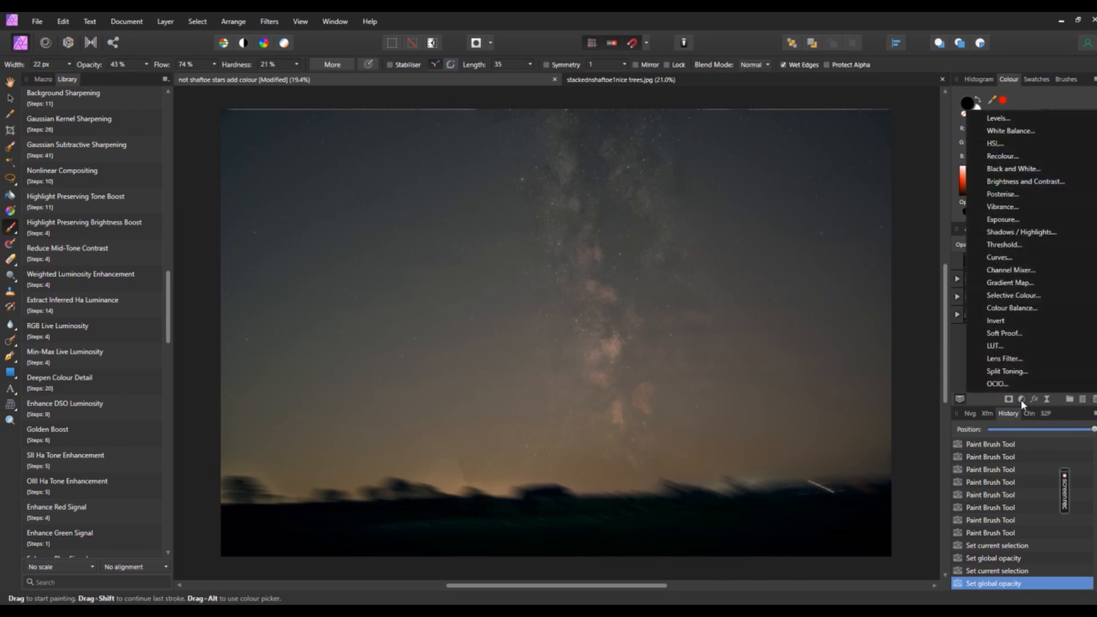
pyautogui.click(1005, 359)
pyautogui.moveTo(755, 446); pyautogui.dragTo(822, 299)
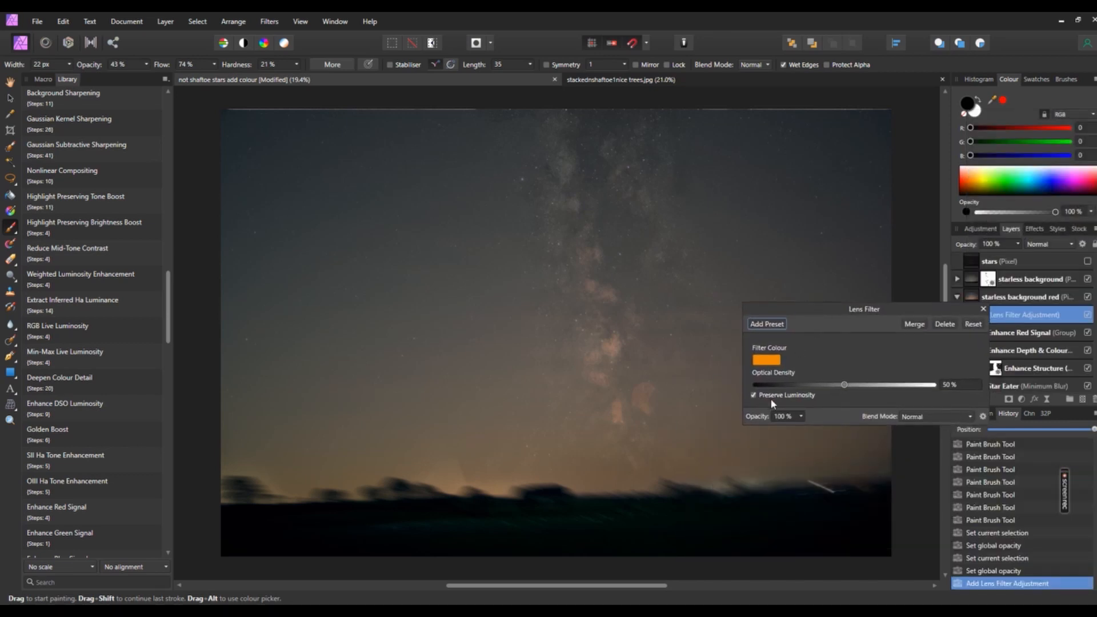
pyautogui.click(770, 362)
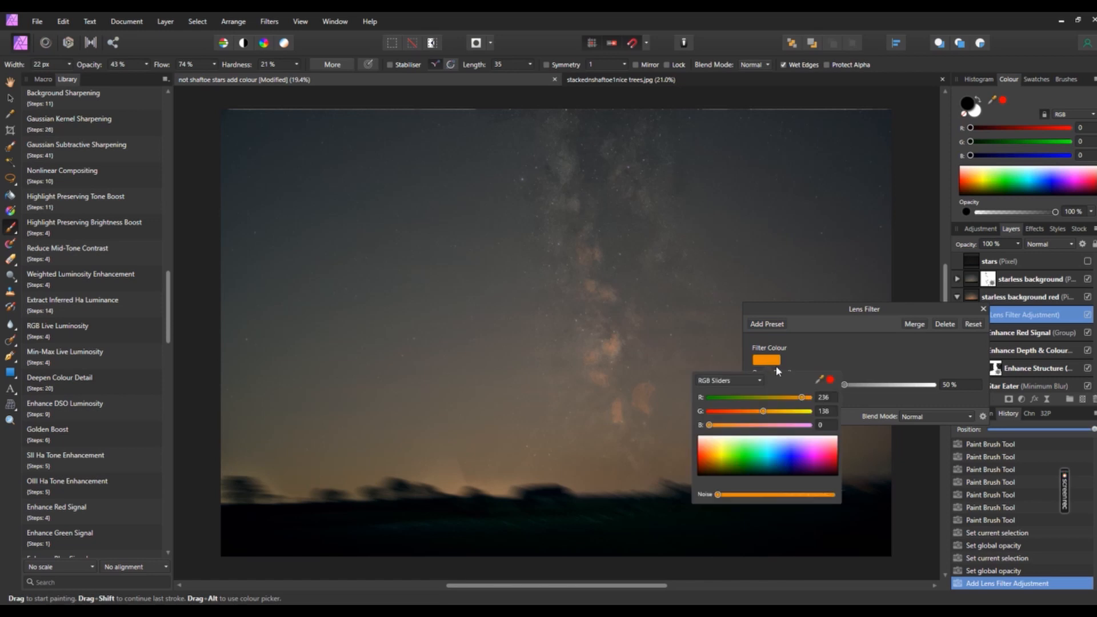
pyautogui.click(777, 466)
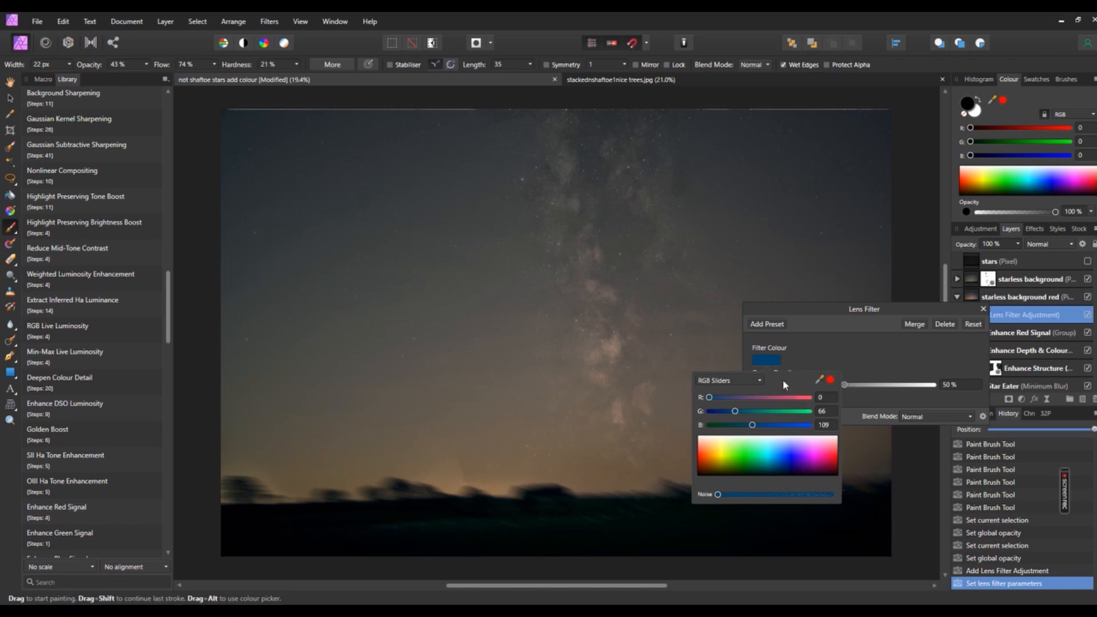
# Step: Try different optical densities for the blue lens filter, ending at 93%, and move its dialog clear of the layer list
pyautogui.click(818, 348)
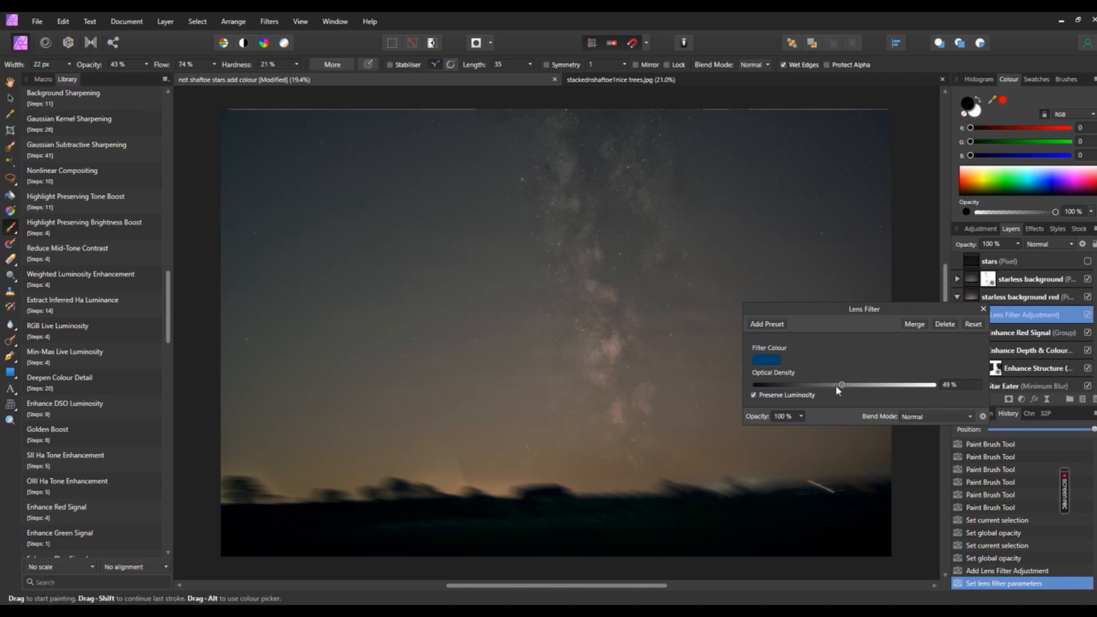
pyautogui.click(808, 388)
pyautogui.click(762, 385)
pyautogui.moveTo(760, 386); pyautogui.dragTo(920, 387)
pyautogui.moveTo(896, 307); pyautogui.dragTo(951, 302)
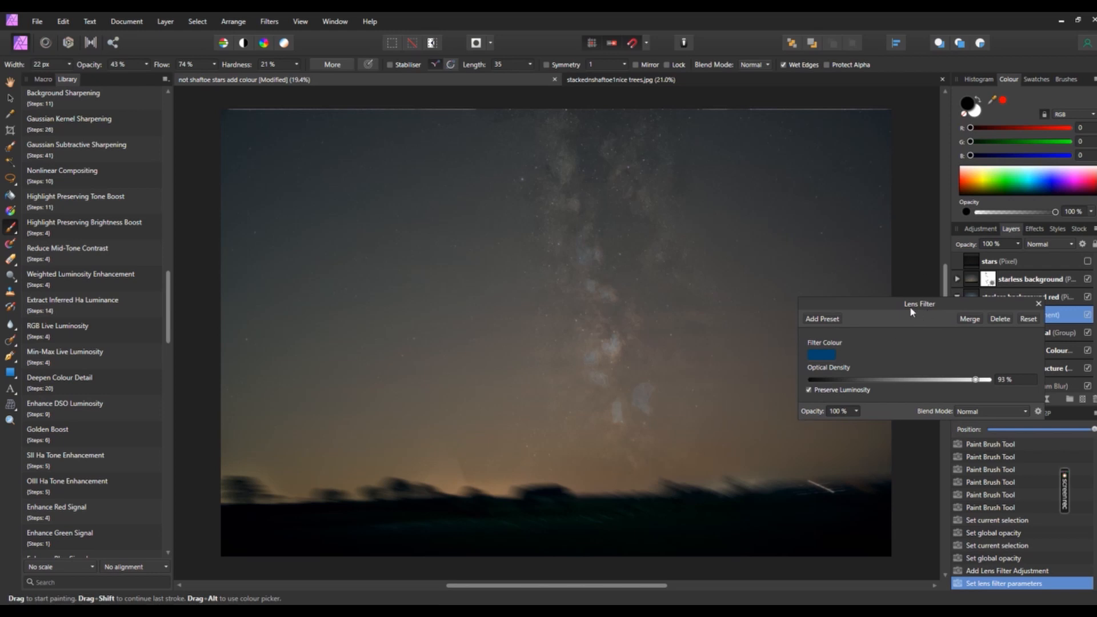
pyautogui.moveTo(883, 306); pyautogui.dragTo(762, 401)
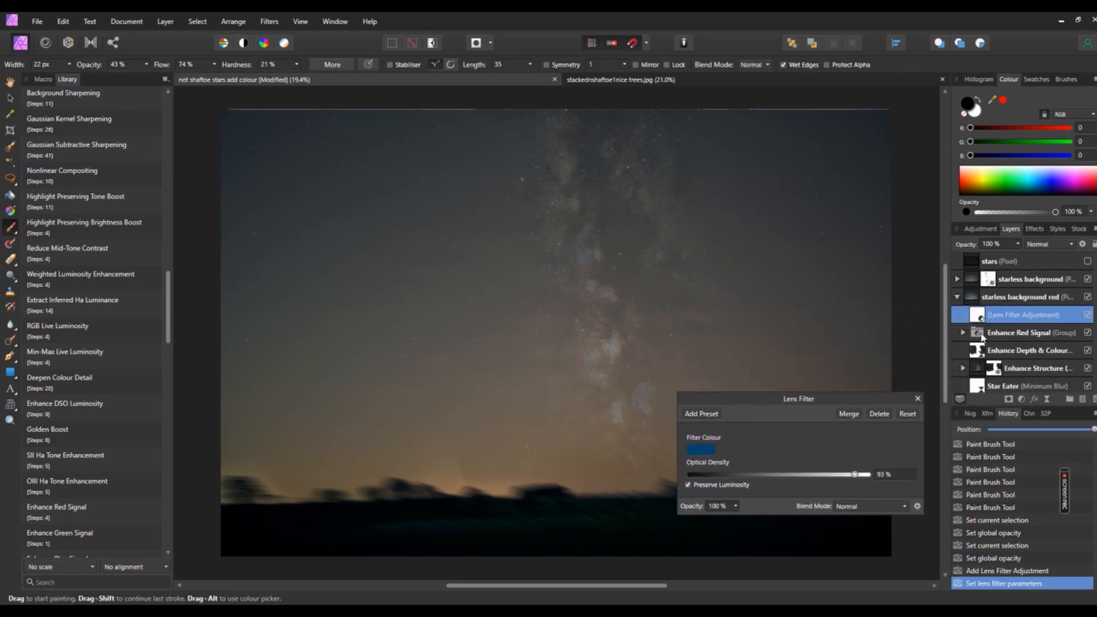
# Step: Step back in the history to the state before the Lens Filter adjustment was added
pyautogui.click(1017, 278)
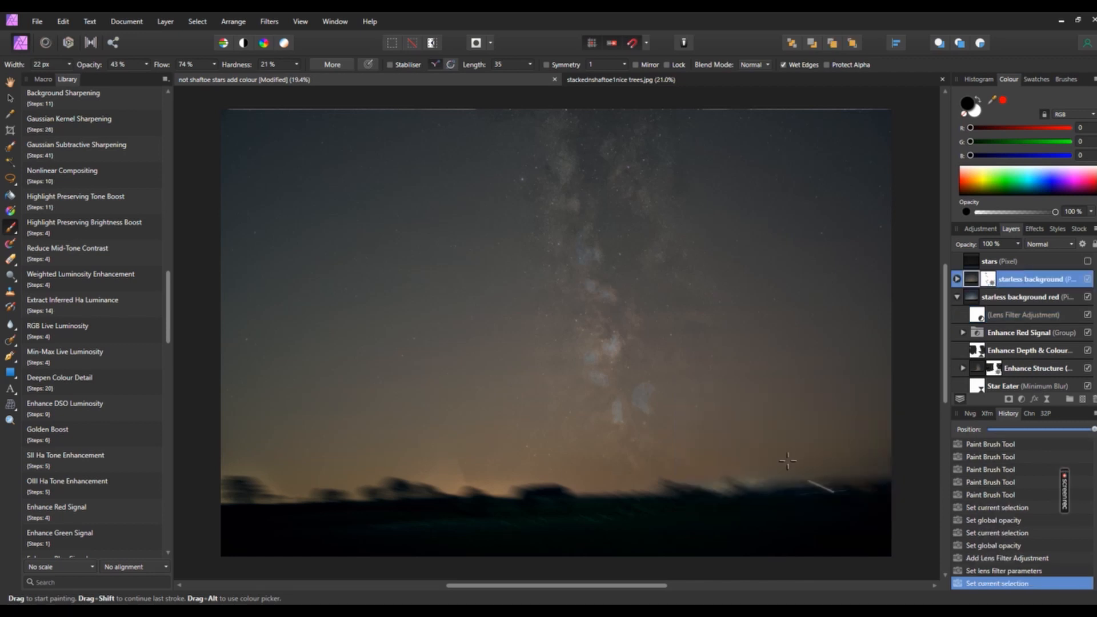
pyautogui.click(957, 279)
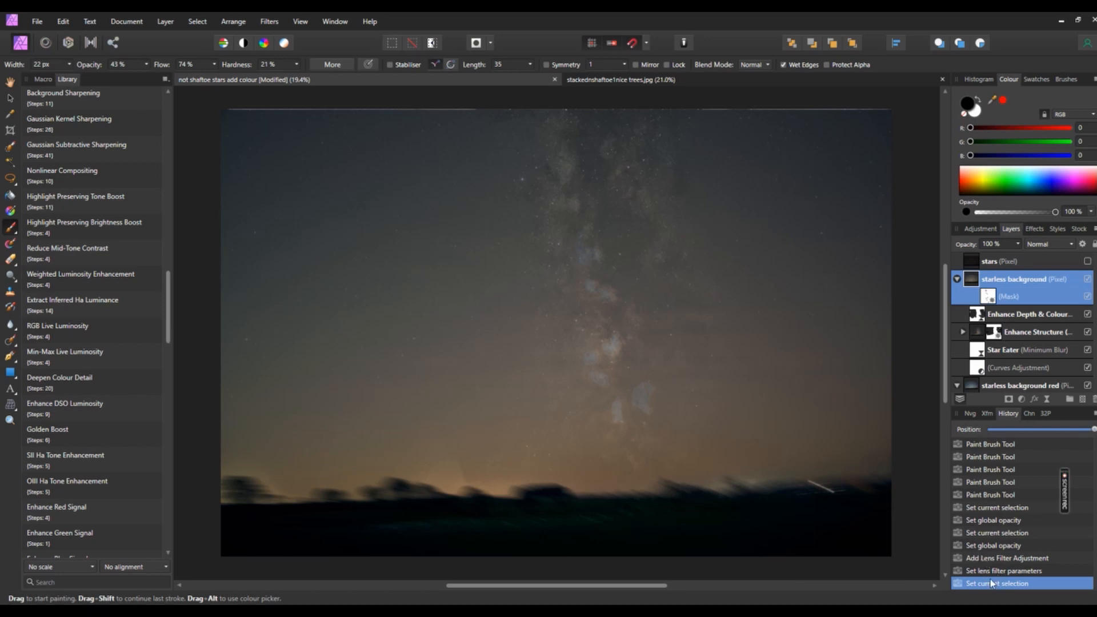
pyautogui.click(983, 546)
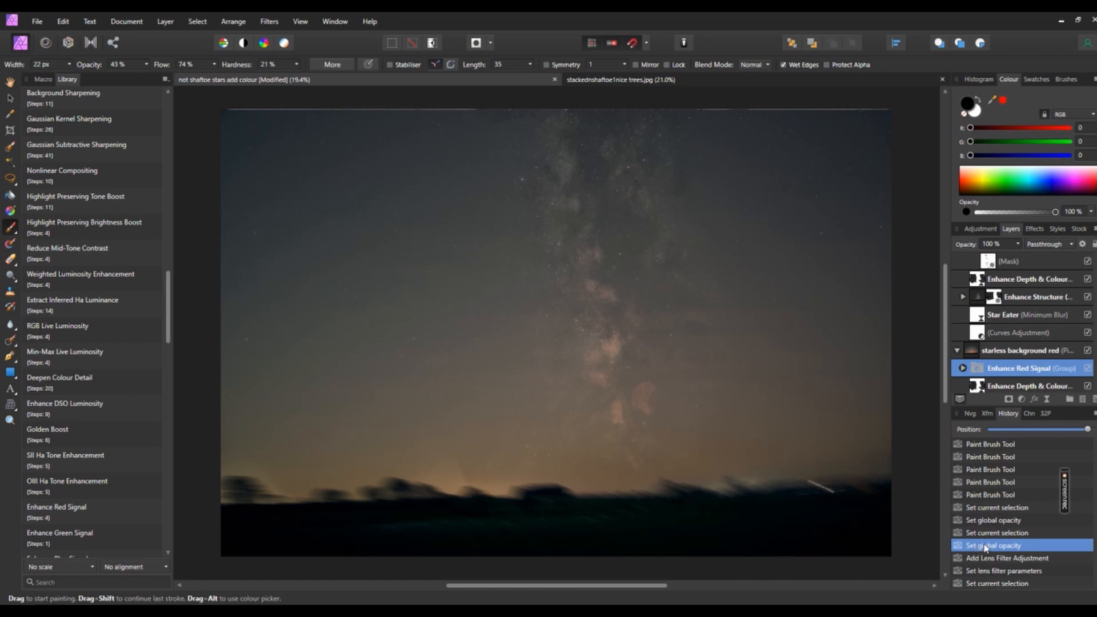
# Step: Collapse the starless background and starless background red layers and make the stars layer visible again
pyautogui.click(963, 298)
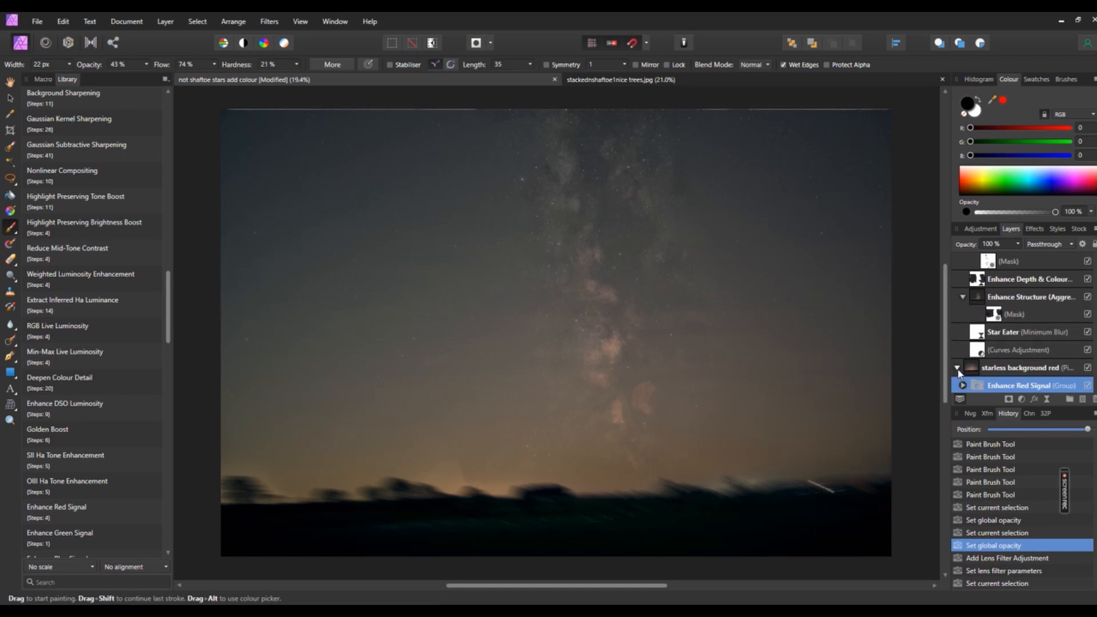
pyautogui.click(957, 368)
pyautogui.click(962, 297)
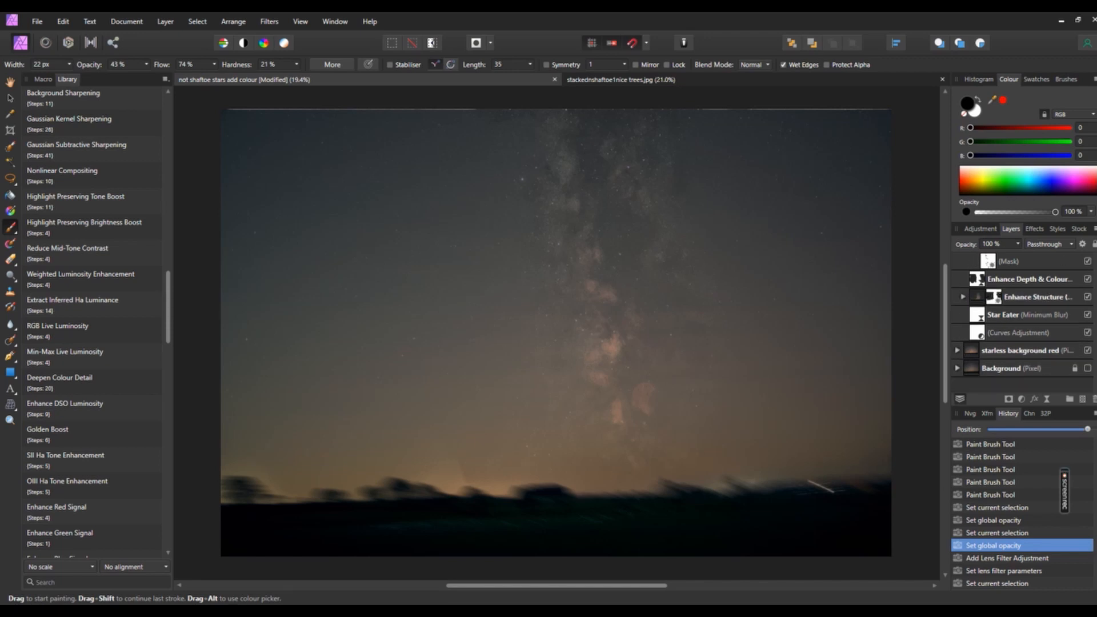
pyautogui.scroll(2, 971, 286)
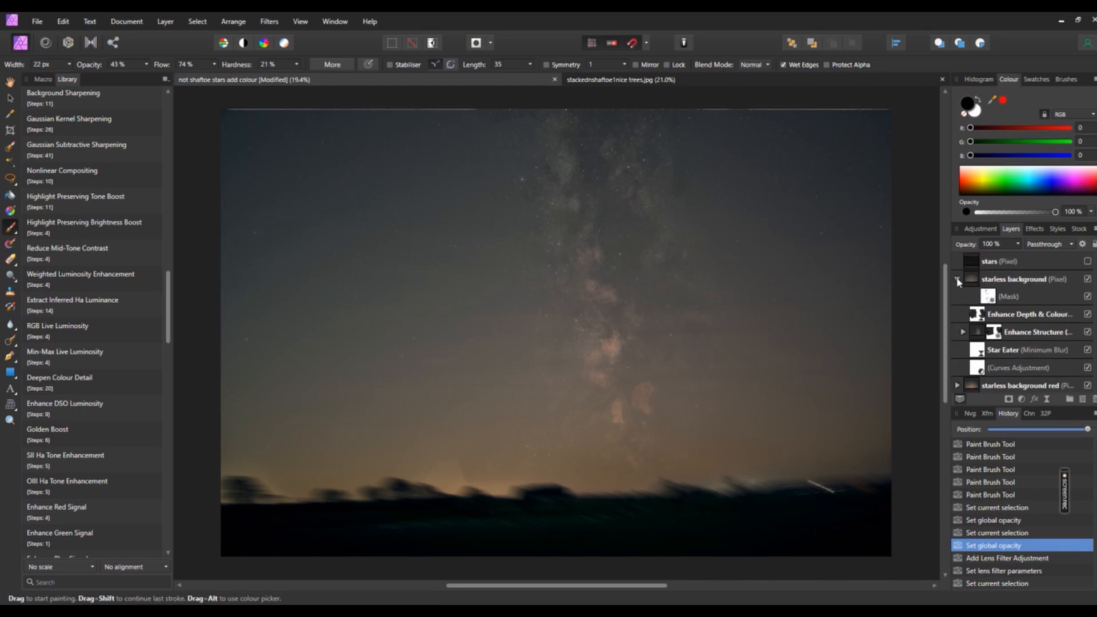
pyautogui.click(958, 278)
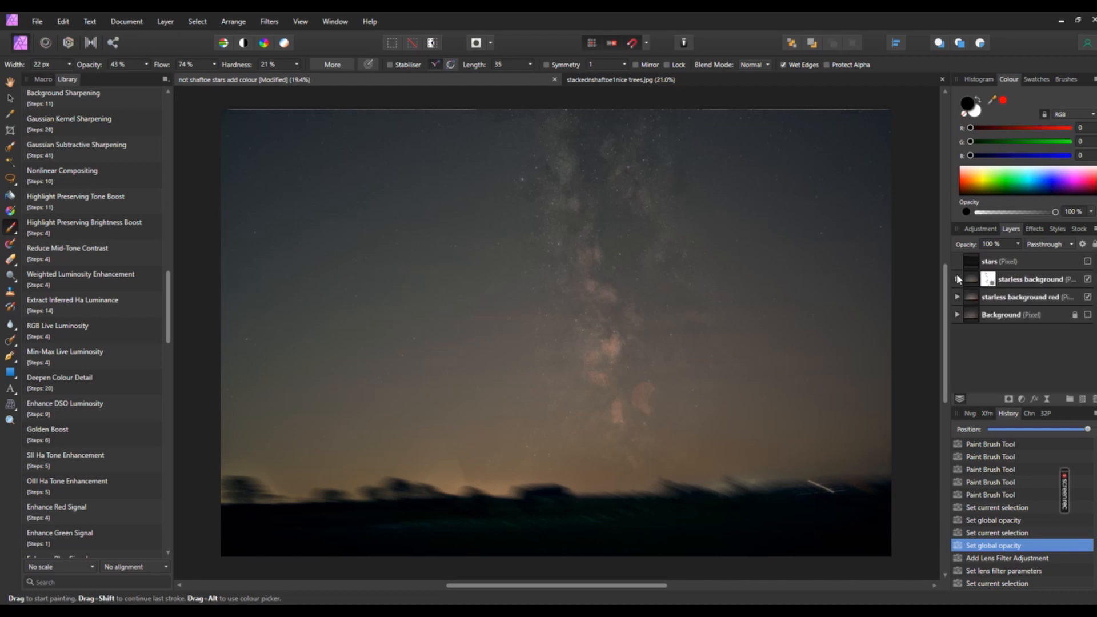
pyautogui.click(1087, 262)
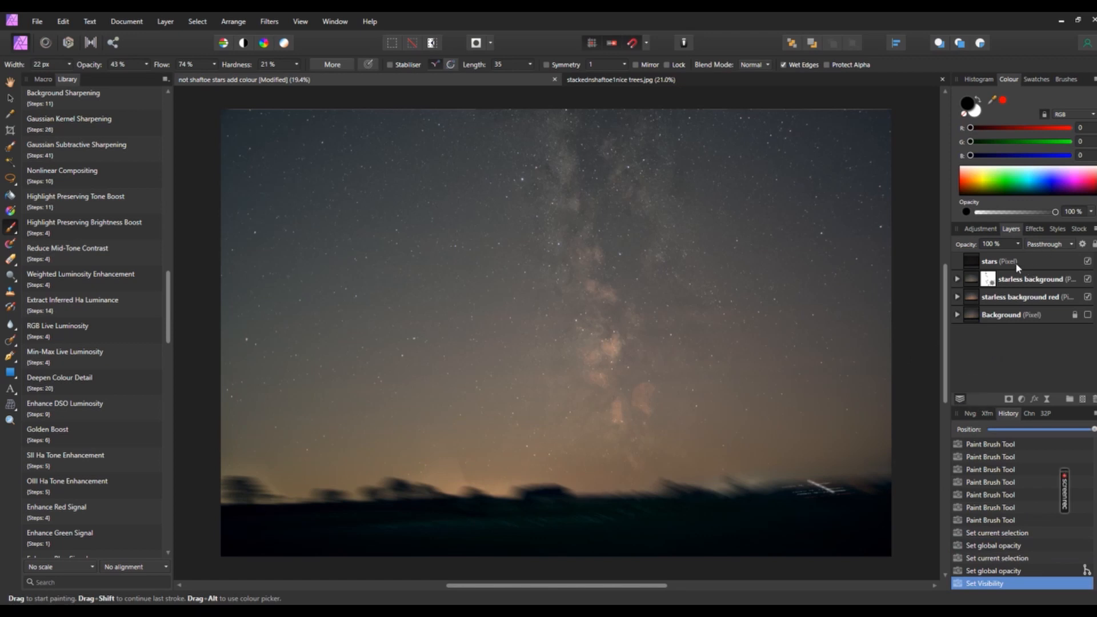
# Step: Add a Lens Filter adjustment above the starless background layer, set its filter colour to dark blue, and lower its optical density slightly
pyautogui.click(1018, 280)
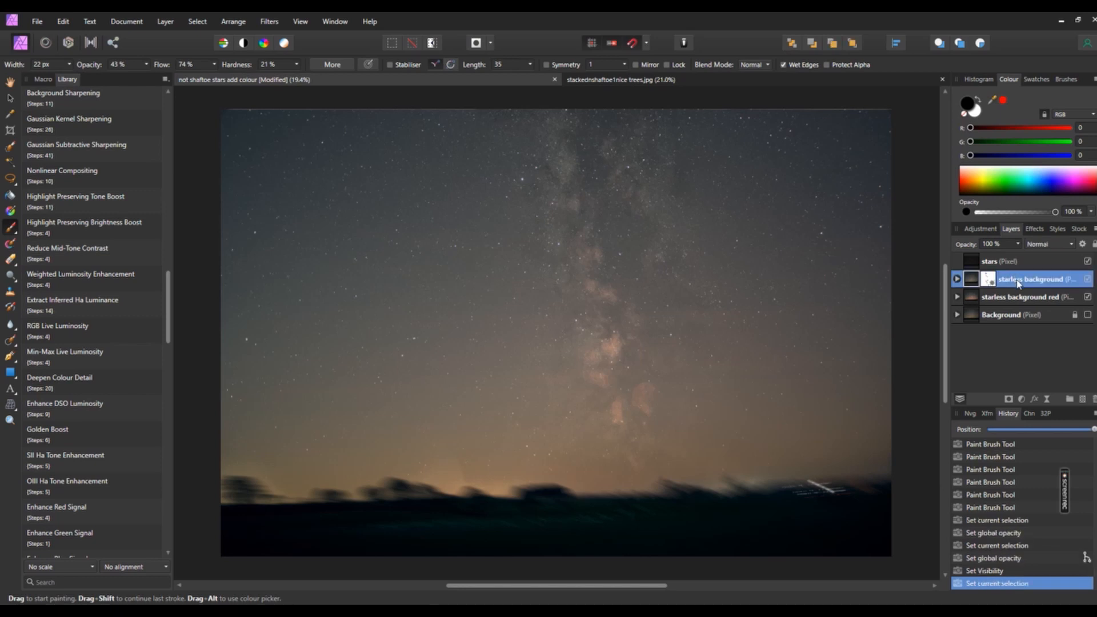
pyautogui.click(1021, 400)
pyautogui.click(1004, 358)
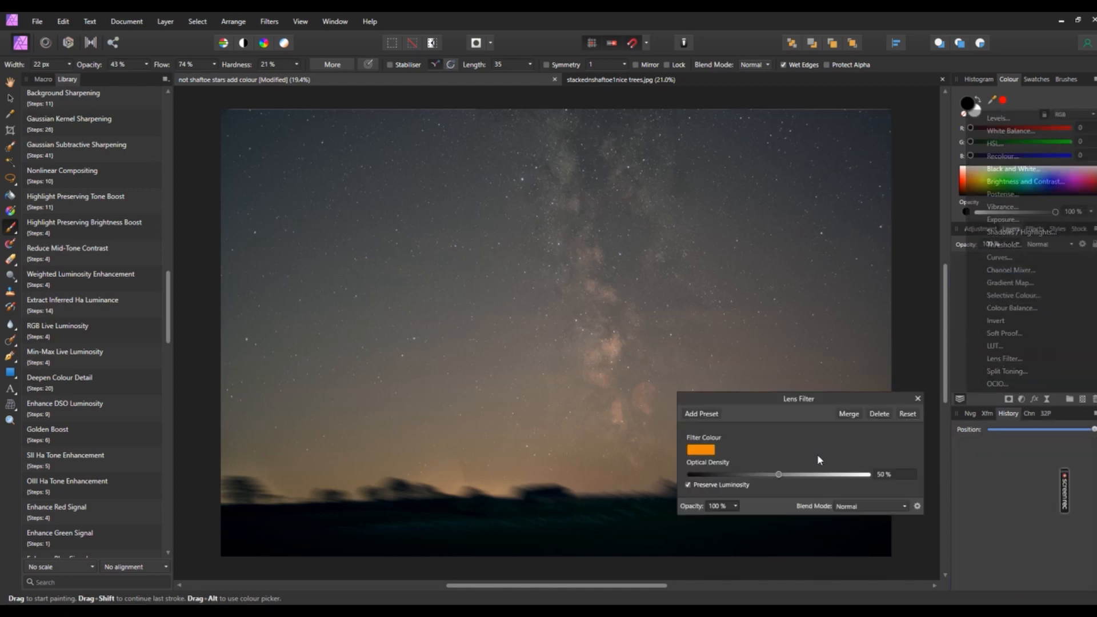
pyautogui.click(700, 450)
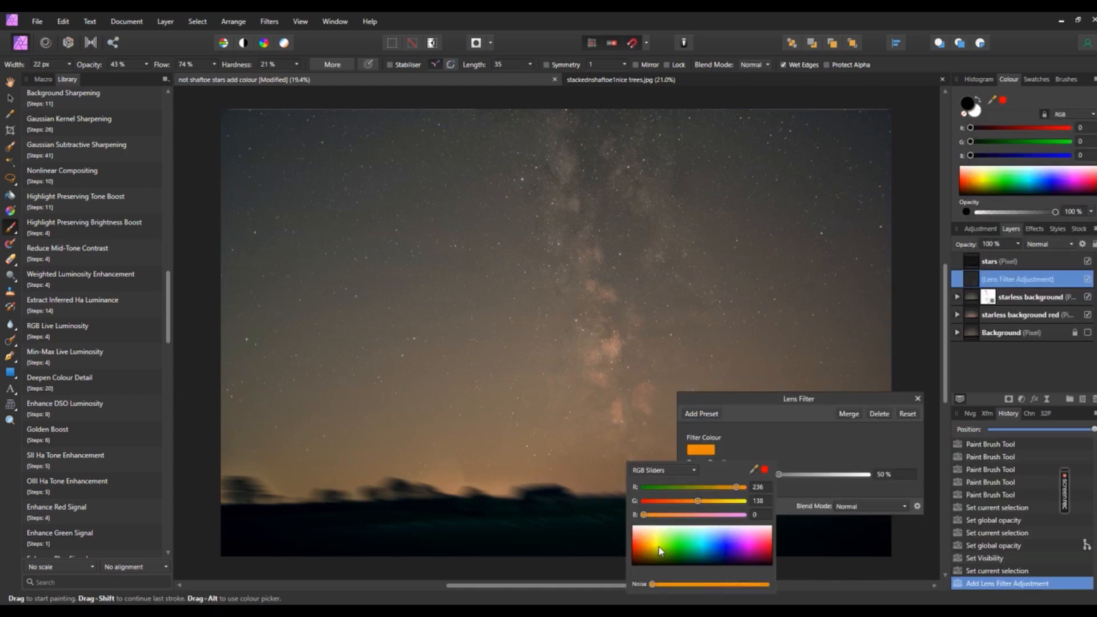
pyautogui.click(712, 553)
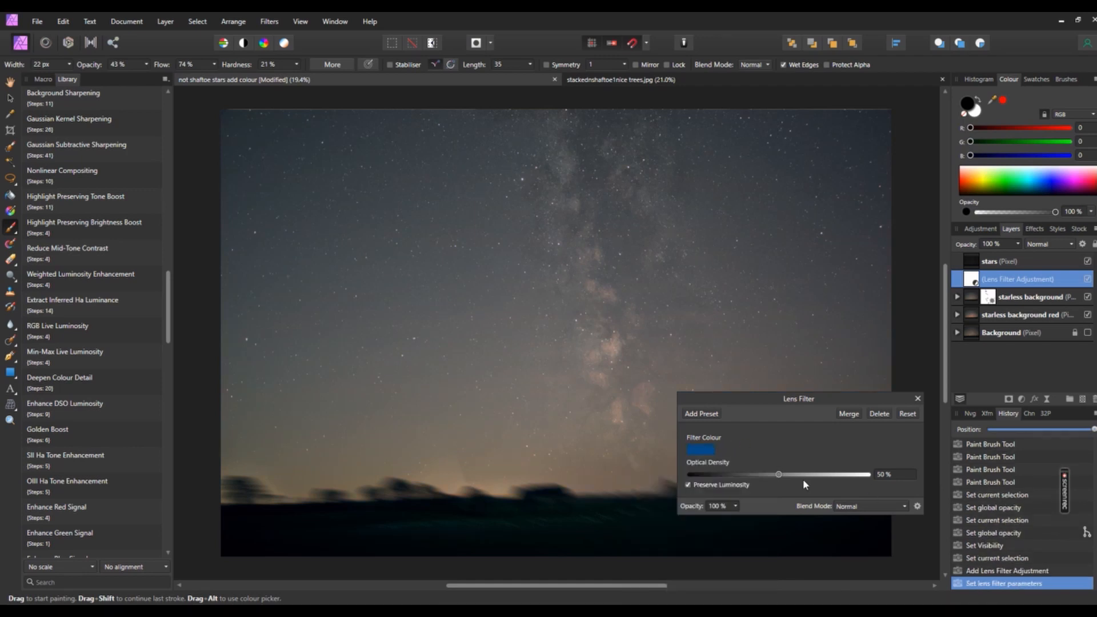
pyautogui.moveTo(781, 476)
pyautogui.mouseDown()
pyautogui.moveTo(817, 475)
pyautogui.moveTo(738, 475)
pyautogui.moveTo(766, 484)
pyautogui.mouseUp()
# Step: Compare the overall colour tone with the tree trunk photo and return to the edited image
pyautogui.click(624, 80)
pyautogui.press('h')
pyautogui.click(448, 77)
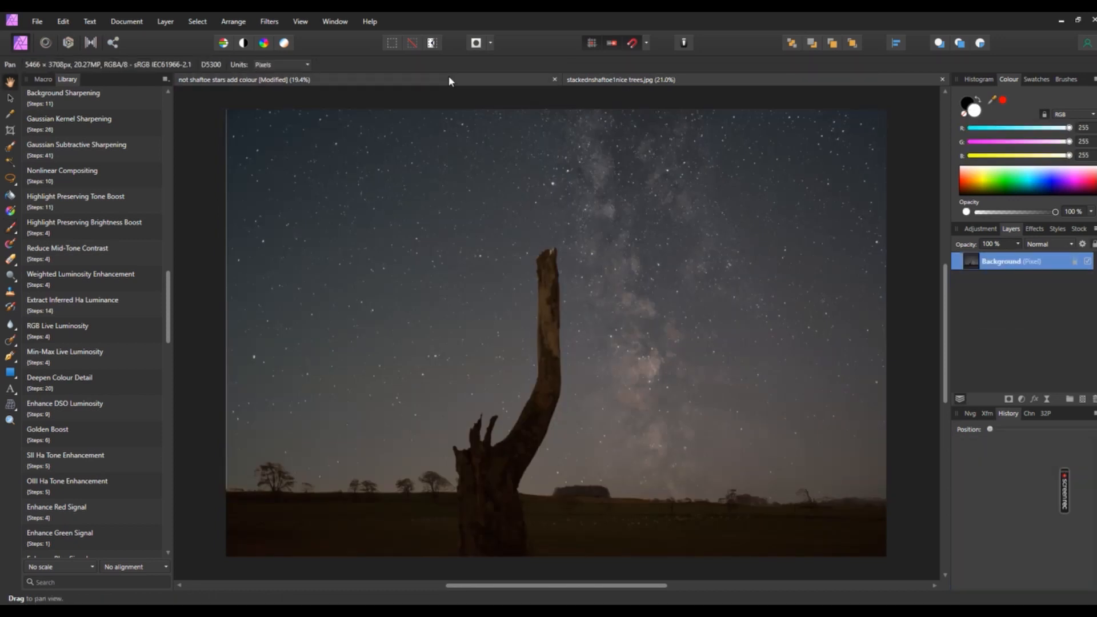
# Step: Select the tree trunk, distant trees and ground in DSC_0268.NEF with the Selection Brush and check the selection as a quick mask
pyautogui.click(699, 79)
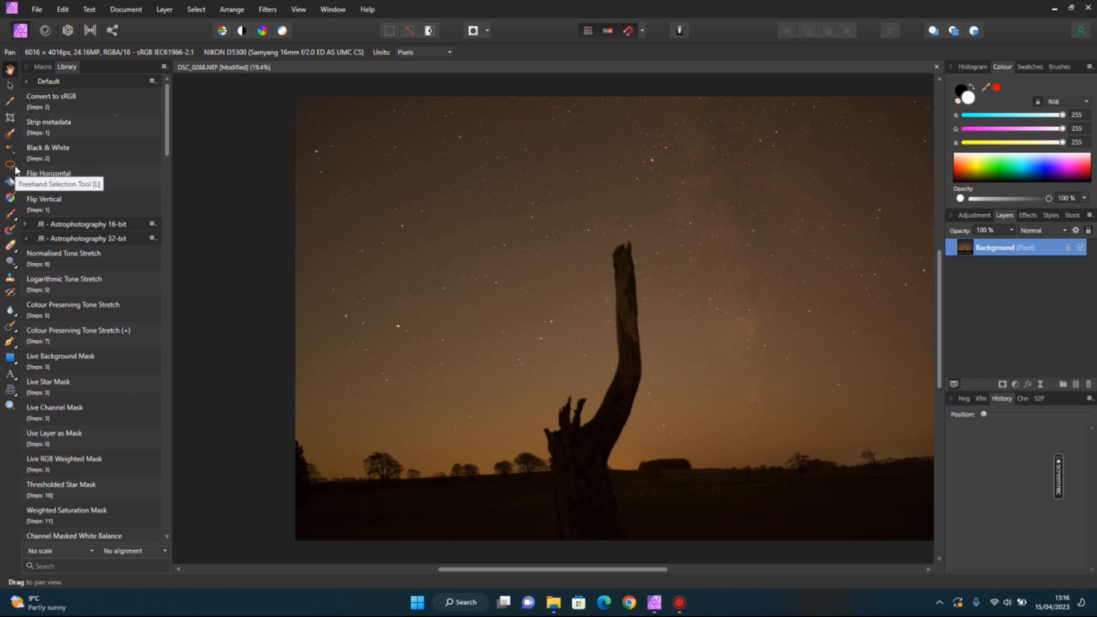
pyautogui.click(10, 135)
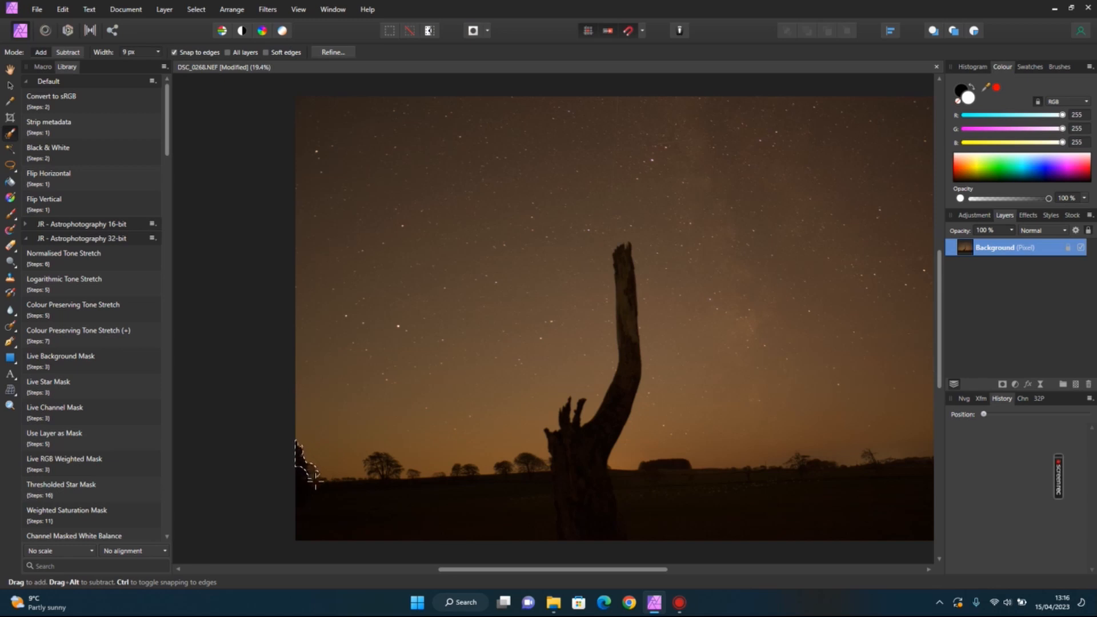
pyautogui.moveTo(323, 490); pyautogui.dragTo(328, 489)
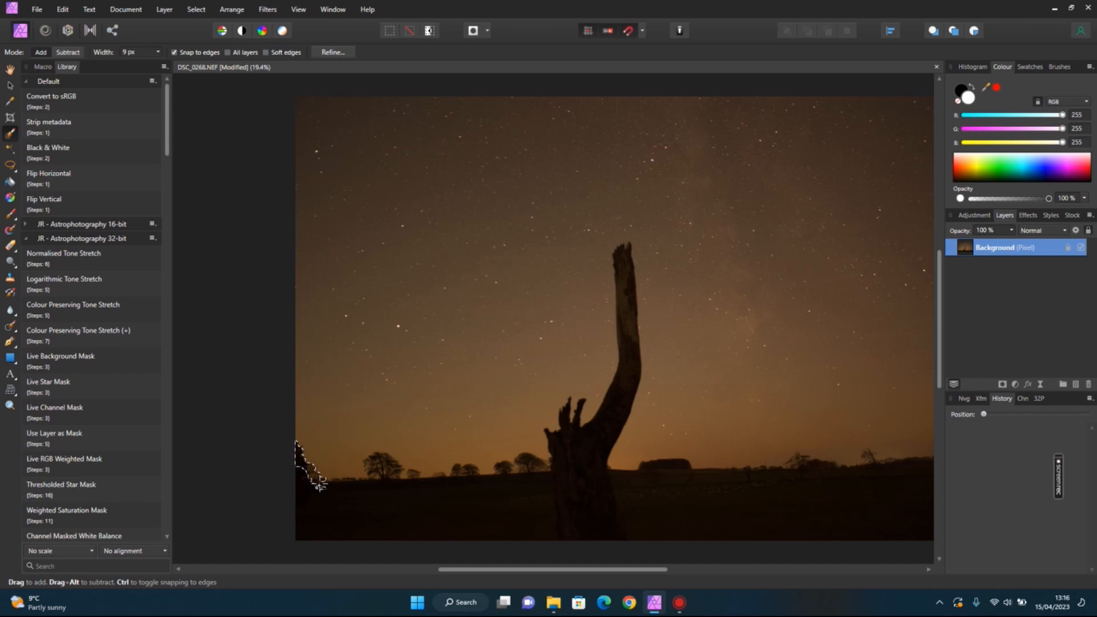
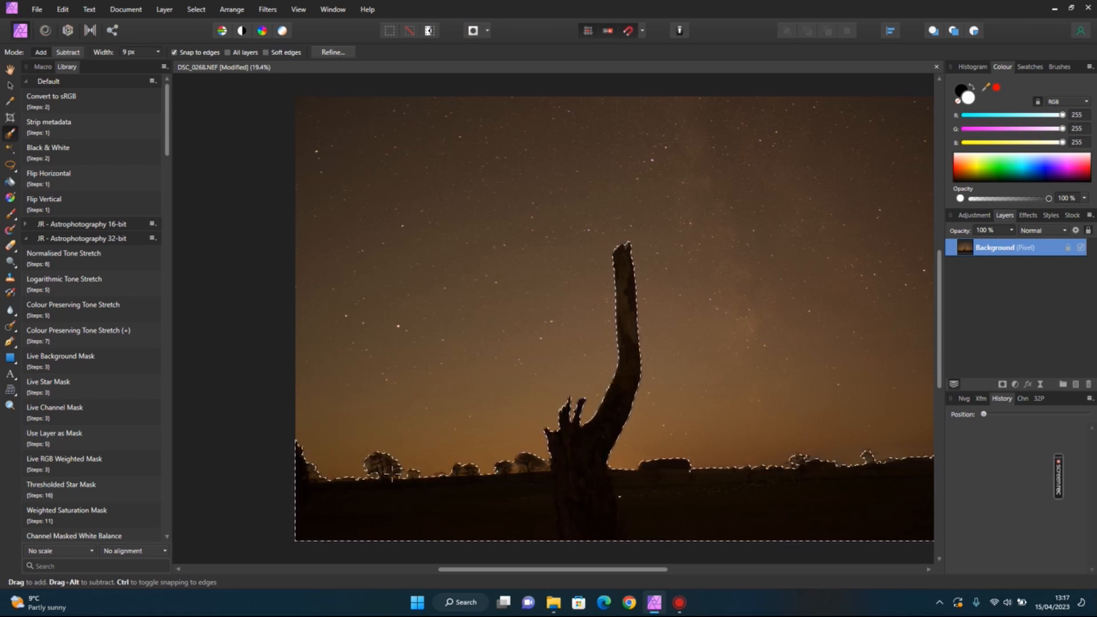
pyautogui.moveTo(402, 504); pyautogui.dragTo(486, 532)
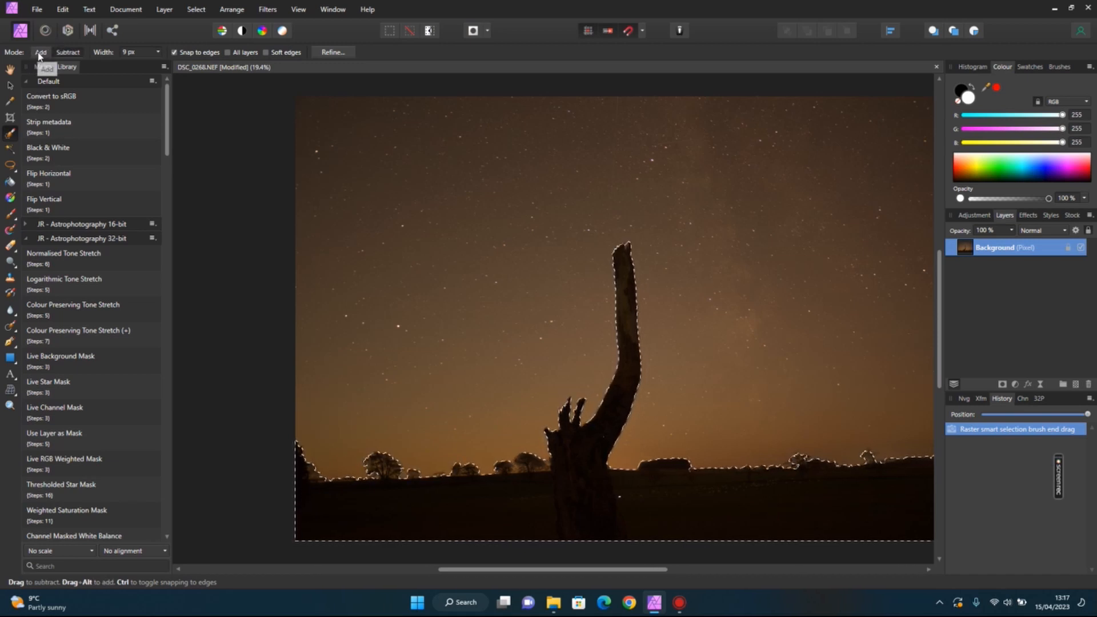
pyautogui.click(65, 53)
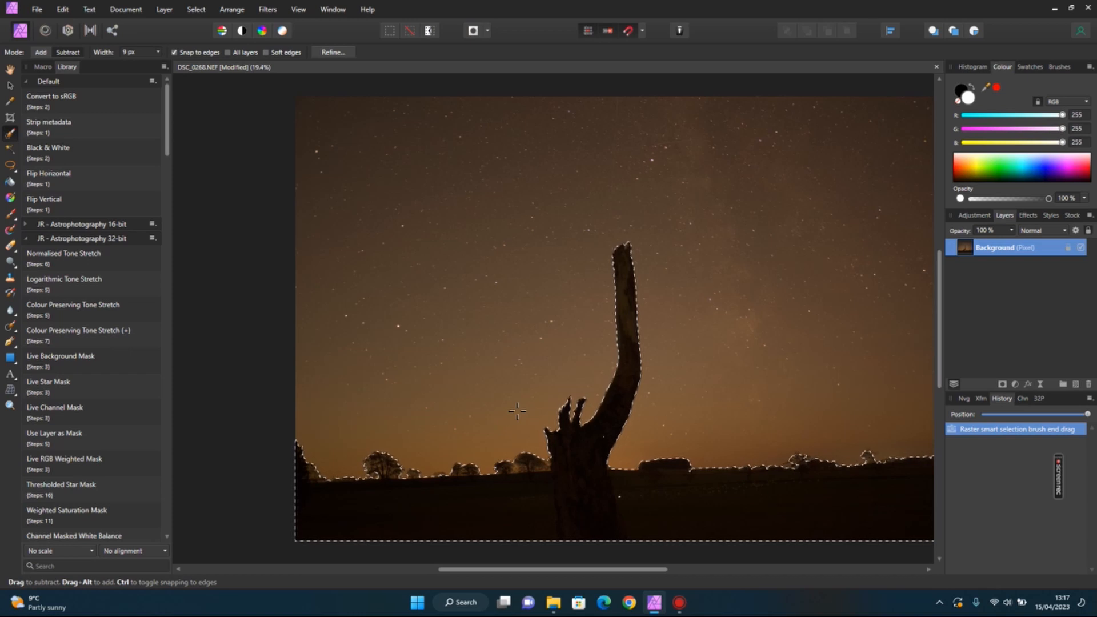
pyautogui.click(473, 30)
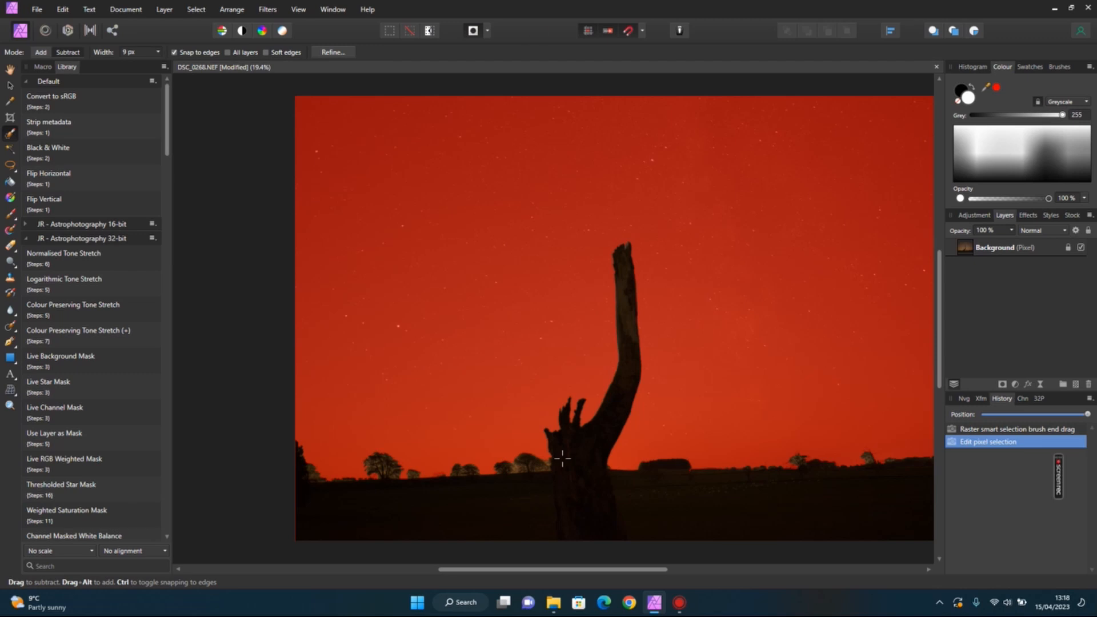
pyautogui.click(473, 30)
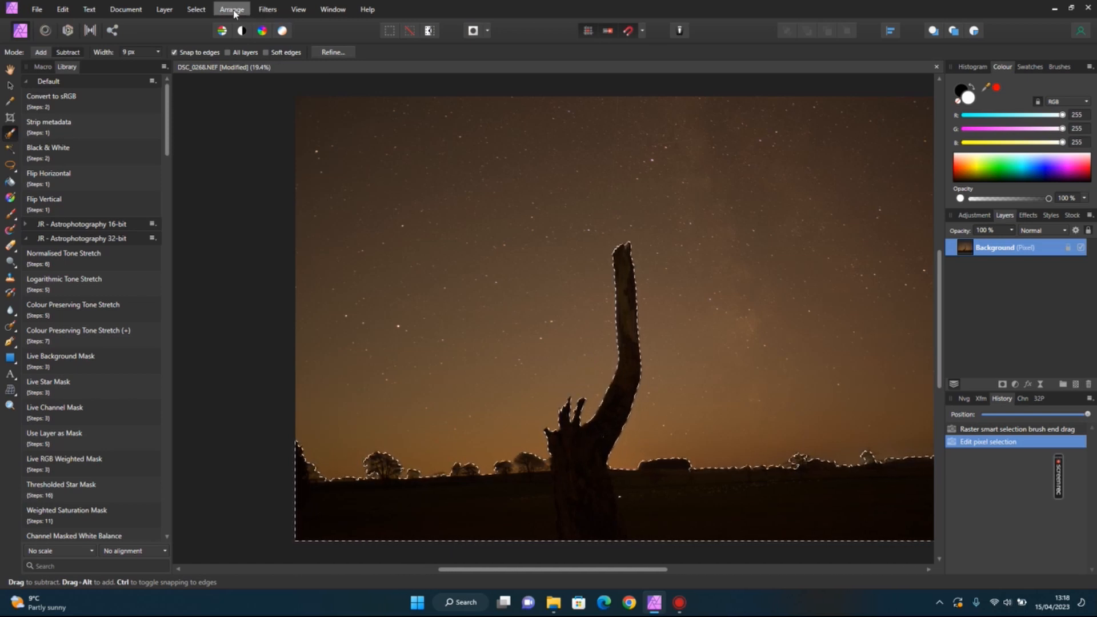
# Step: Invert the pixel selection and delete the sky from the tree photo
pyautogui.click(200, 12)
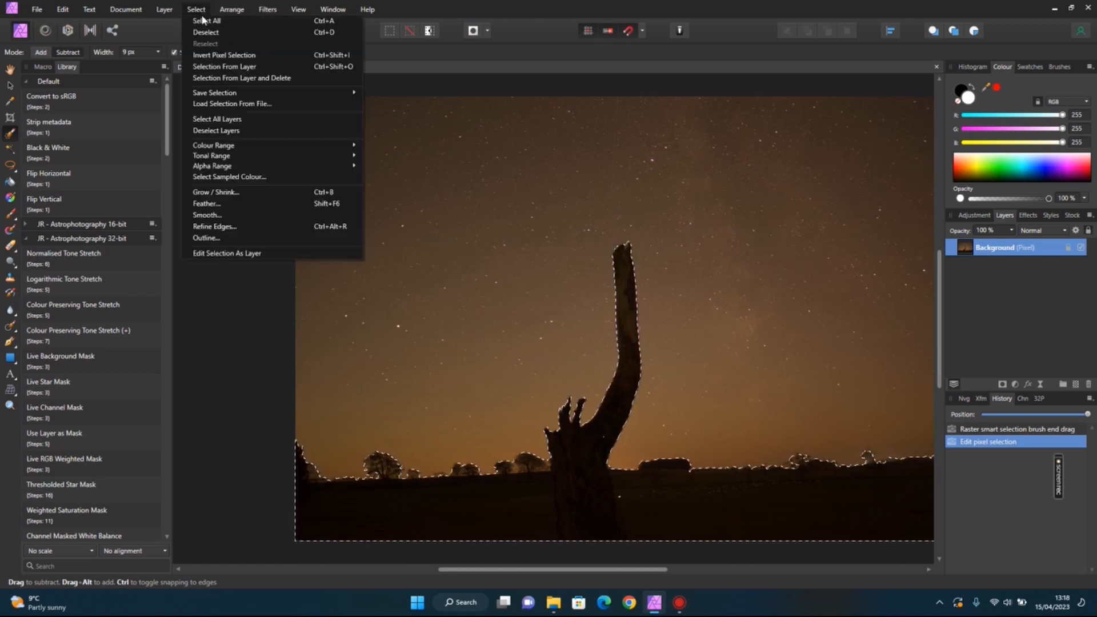
pyautogui.click(217, 56)
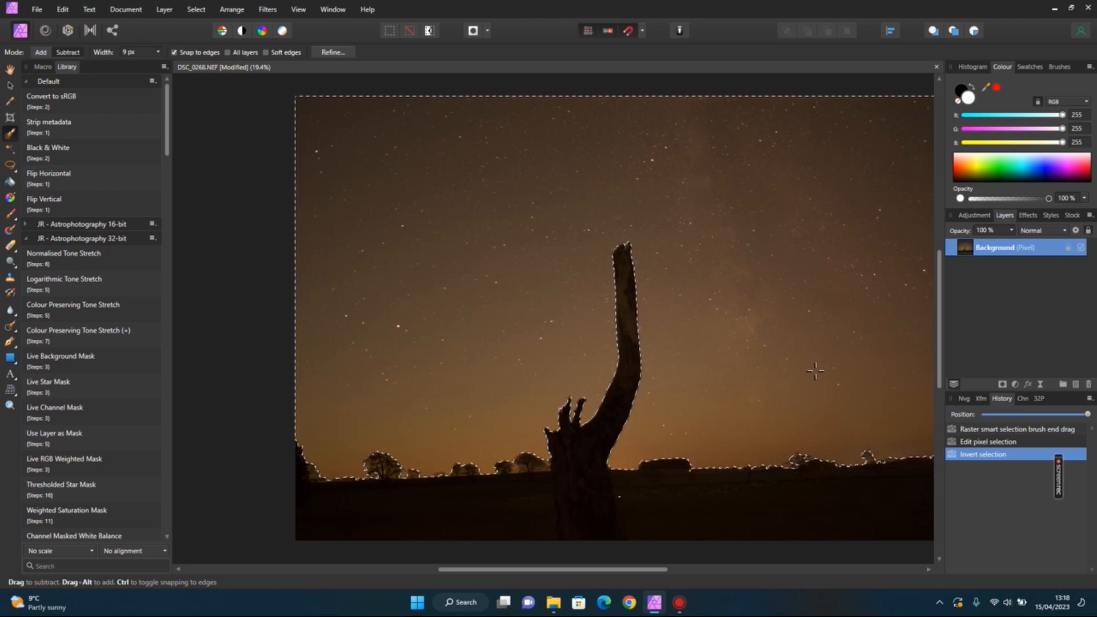
pyautogui.press('Delete')
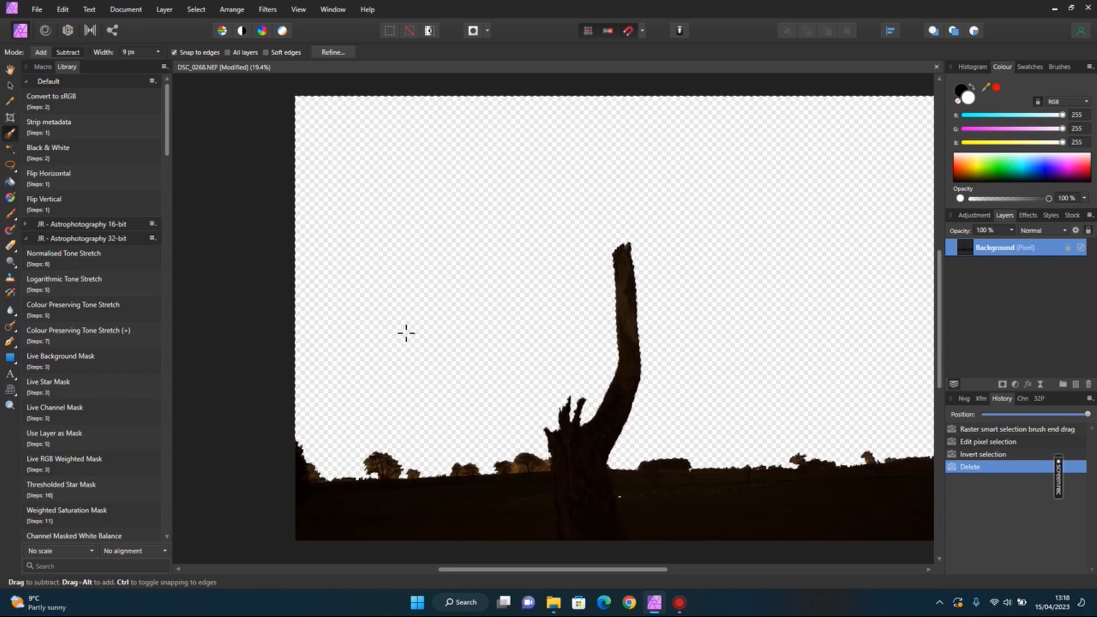
# Step: Rename the cut-out tree and ground layer as foreground and close its document
pyautogui.rightClick(1000, 255)
pyautogui.doubleClick(1000, 253)
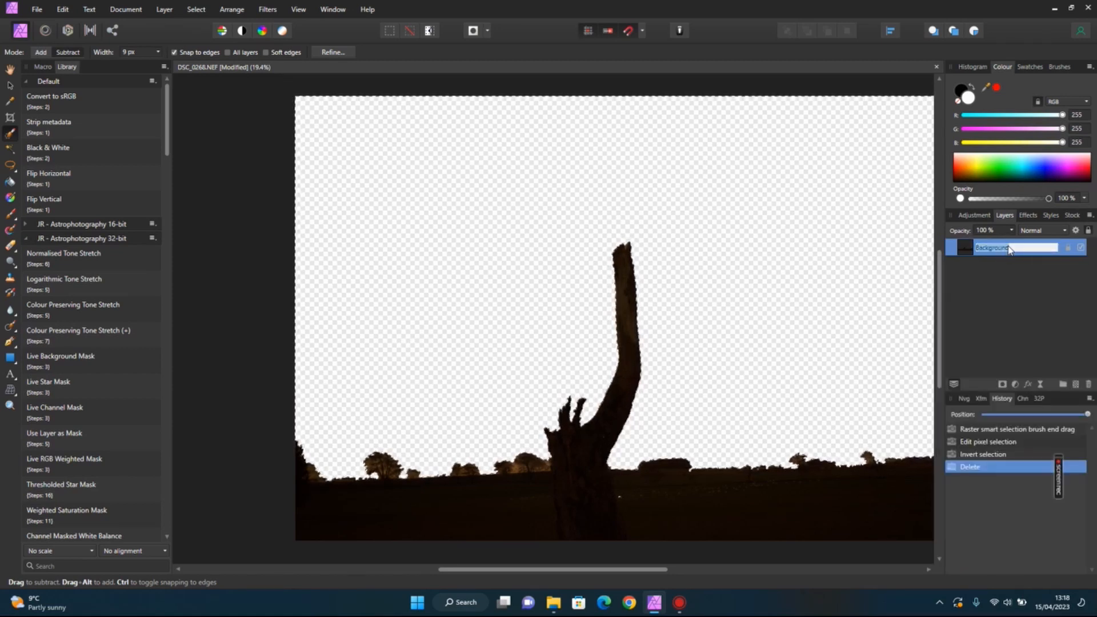
pyautogui.write('fo')
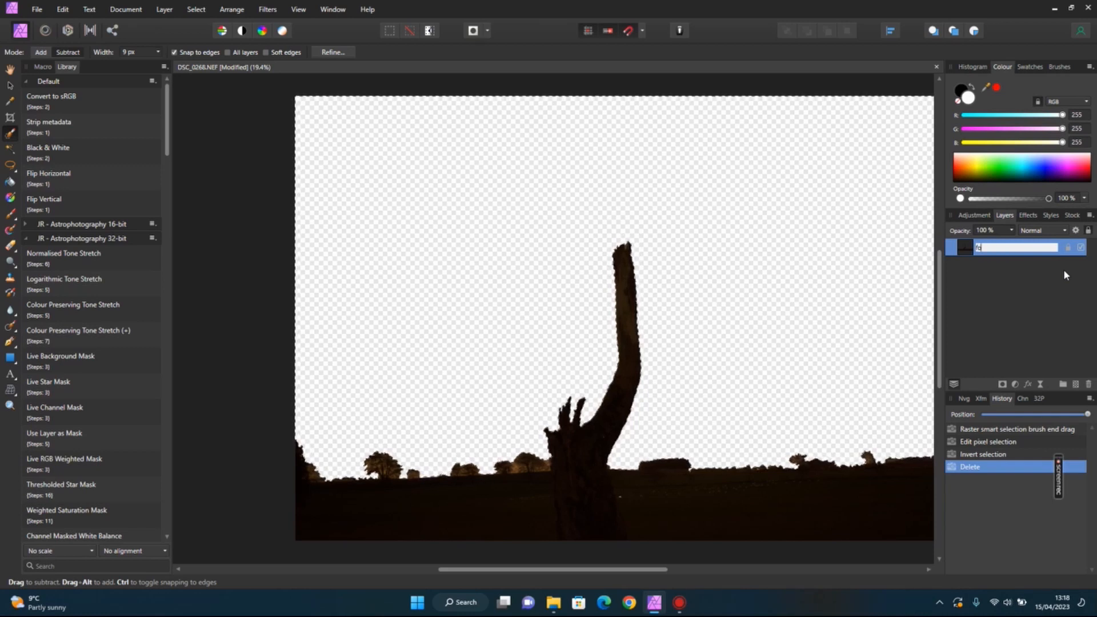
pyautogui.write('reground')
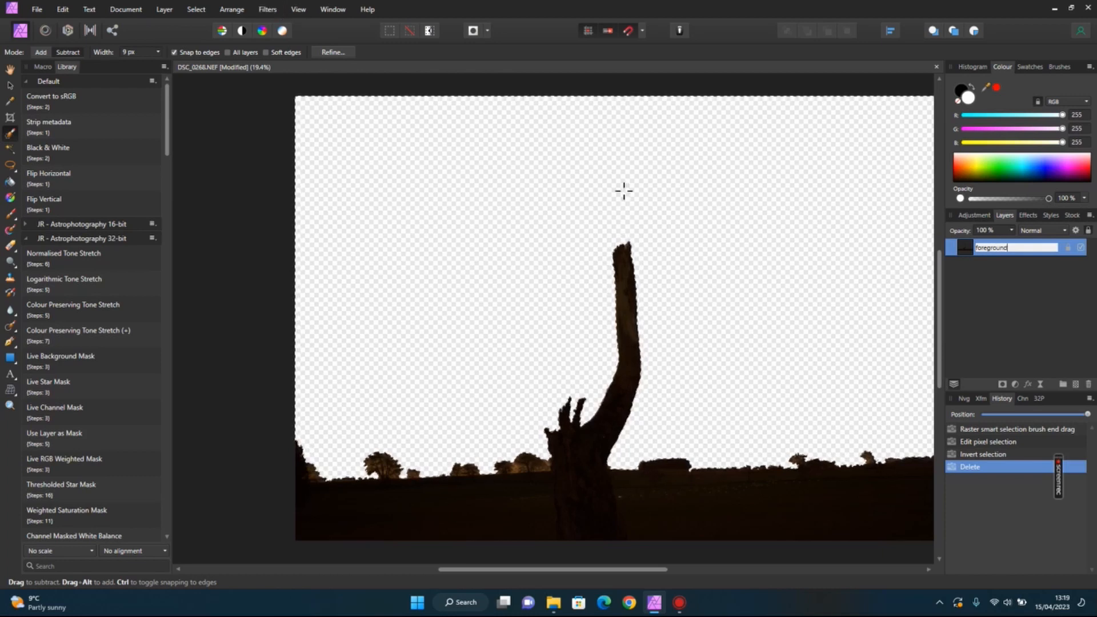
pyautogui.click(936, 67)
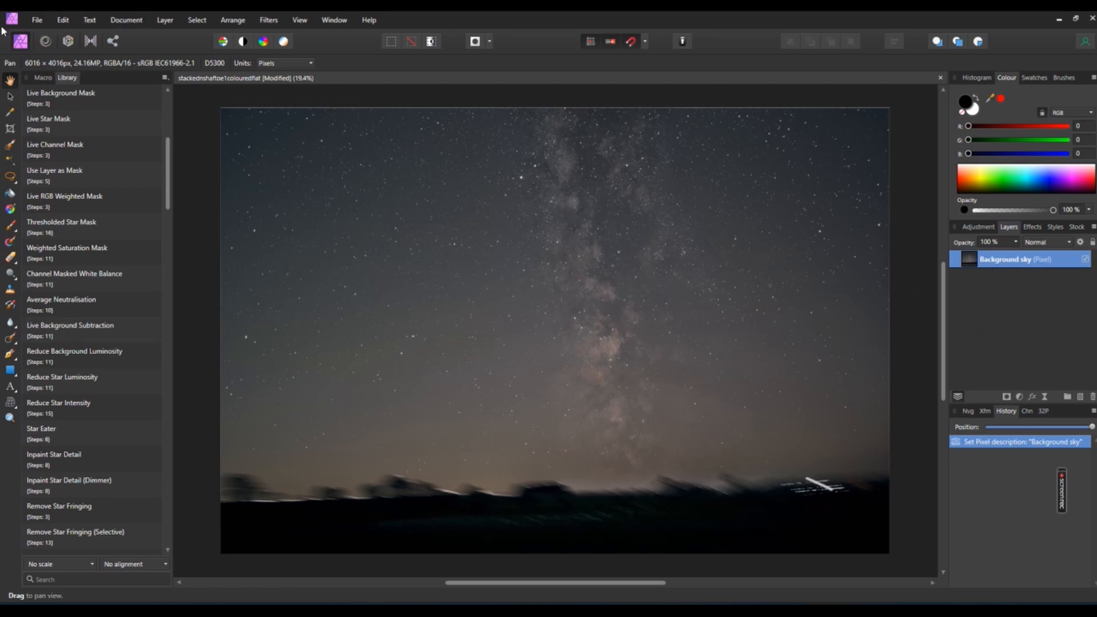
pyautogui.click(36, 20)
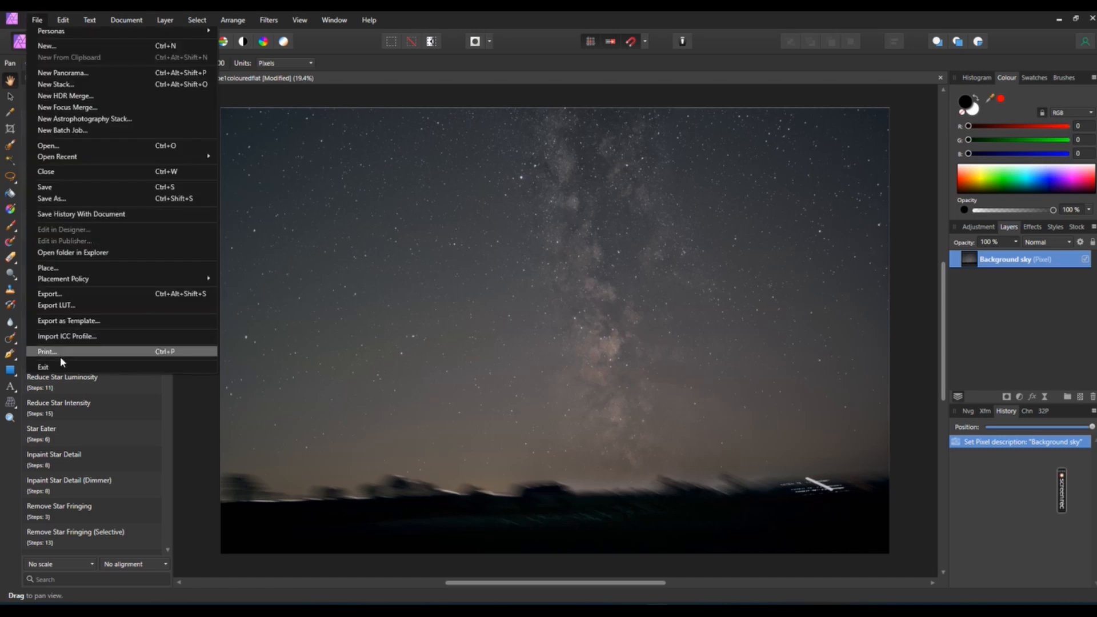
pyautogui.moveTo(62, 20)
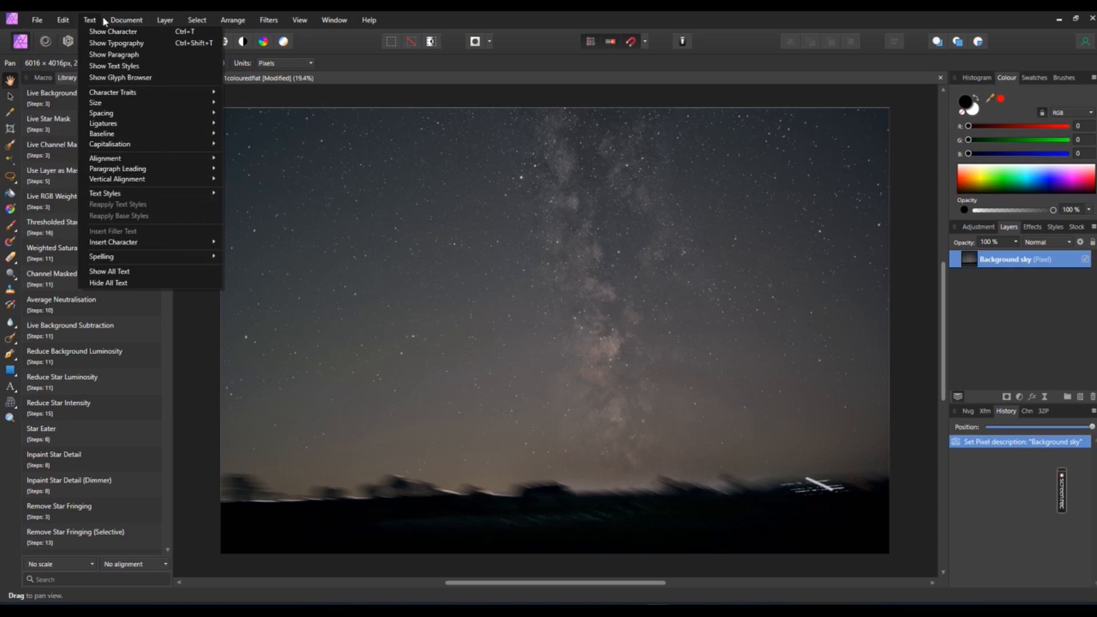
pyautogui.moveTo(127, 20)
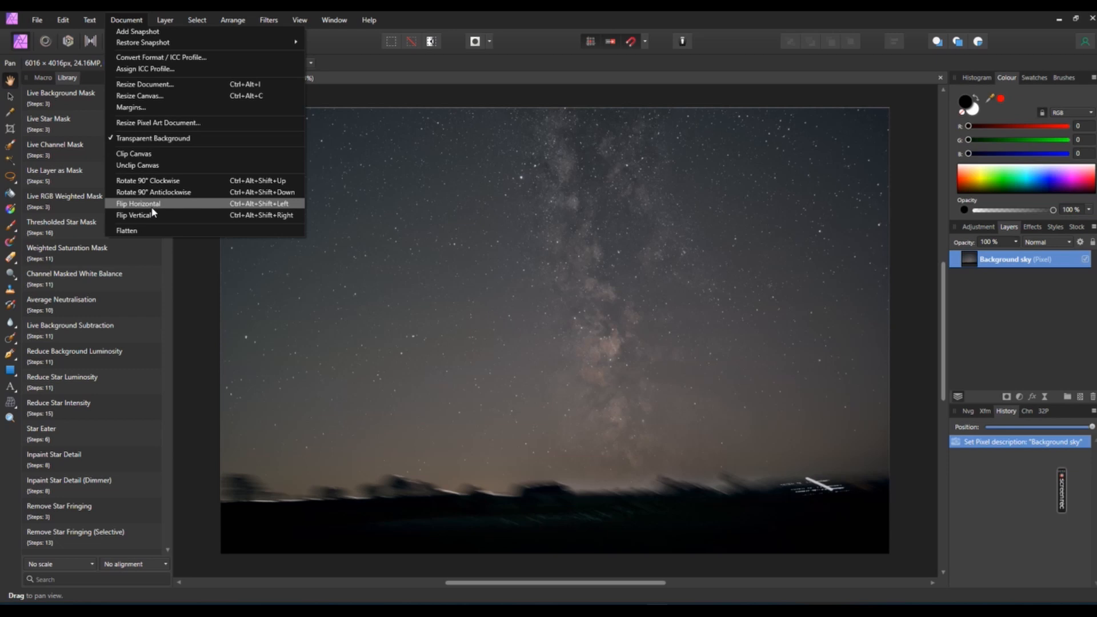
pyautogui.click(329, 389)
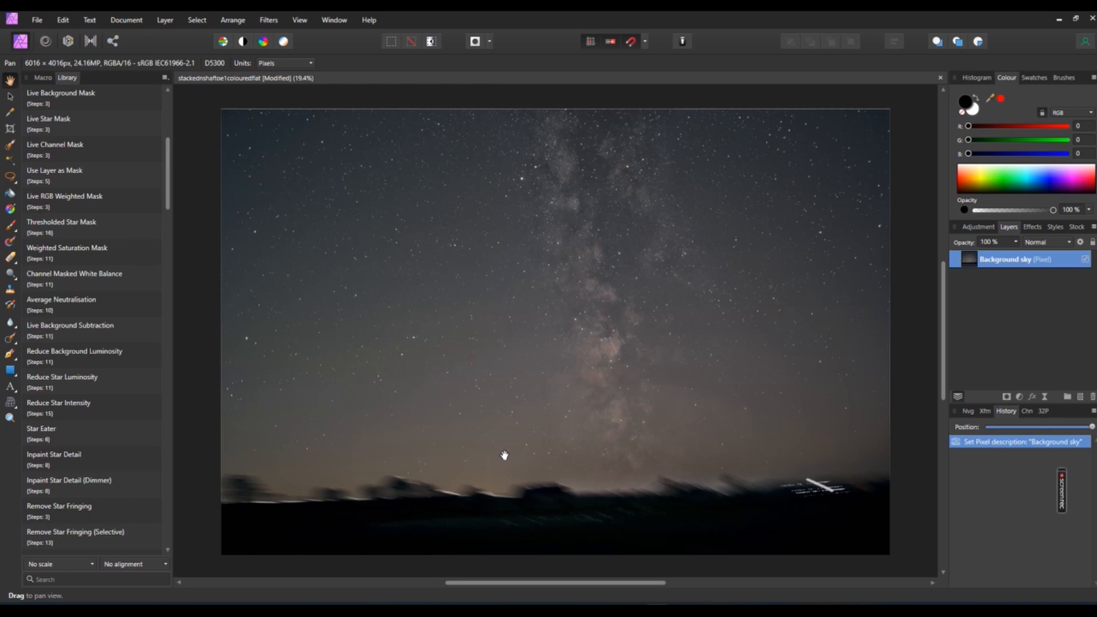
# Step: Place the shaftoe tree layer file over the background sky and move it so the trunk stands beside the Milky Way
pyautogui.click(37, 22)
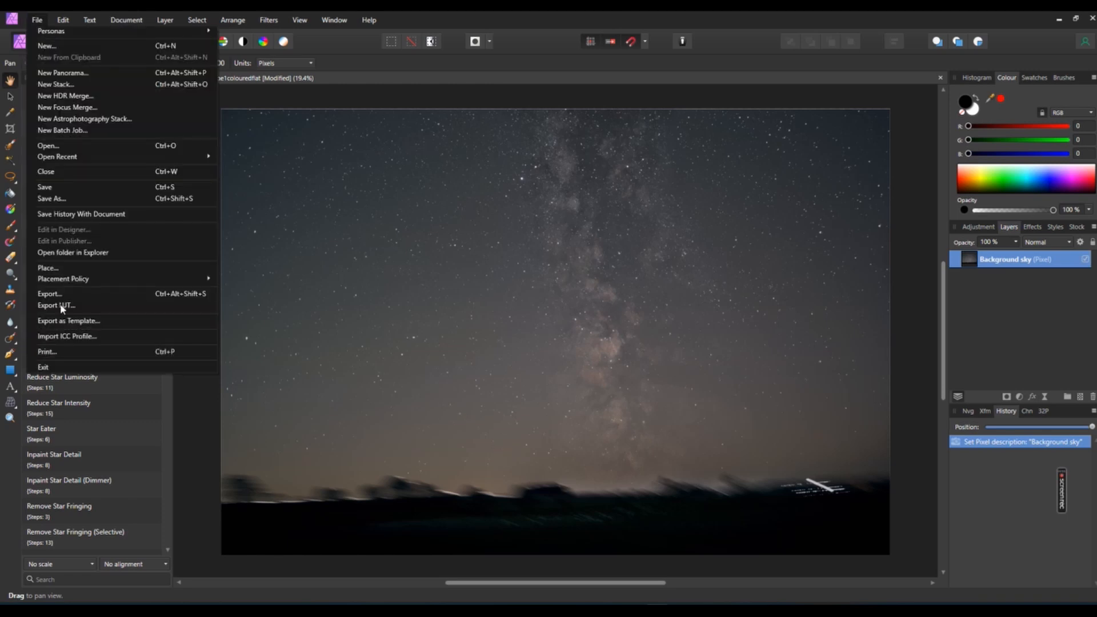
pyautogui.click(58, 269)
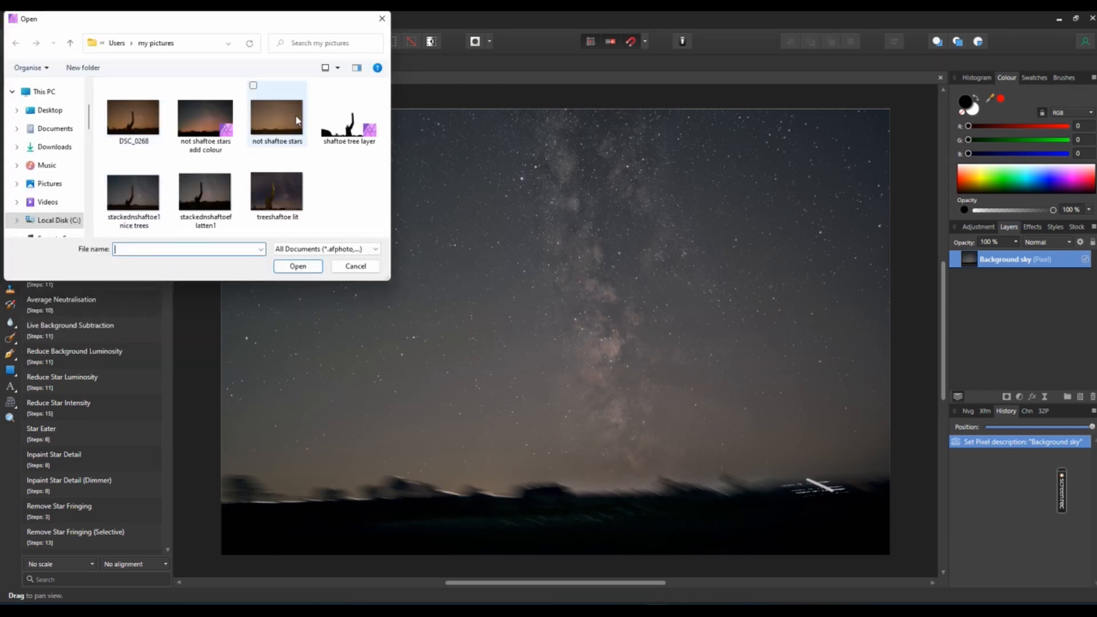
pyautogui.doubleClick(339, 123)
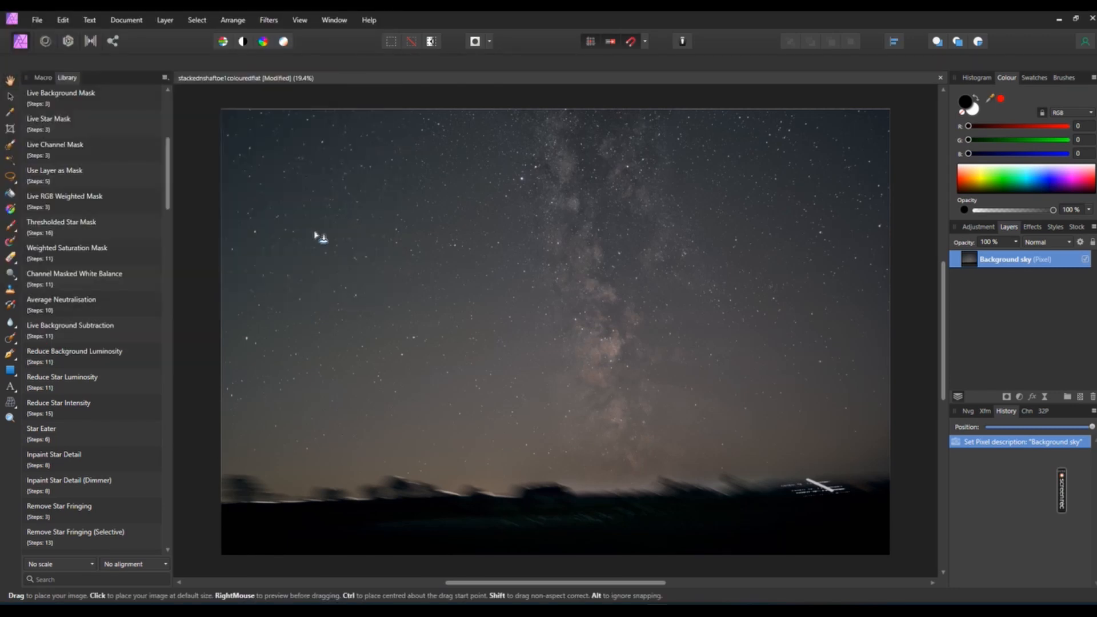
pyautogui.click(583, 324)
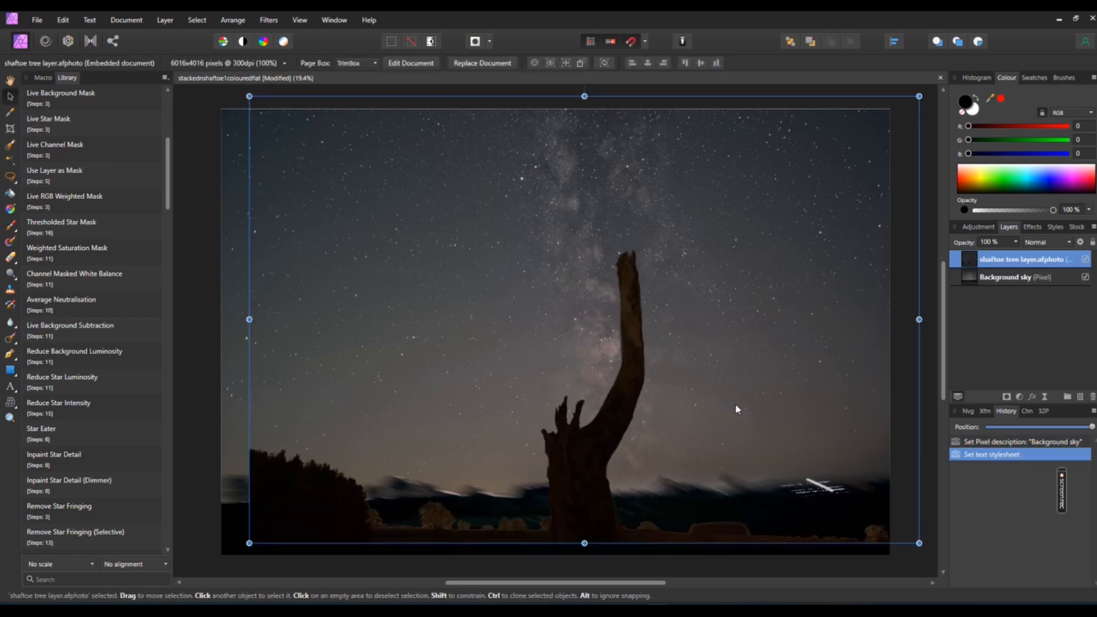
pyautogui.moveTo(669, 380); pyautogui.dragTo(526, 329)
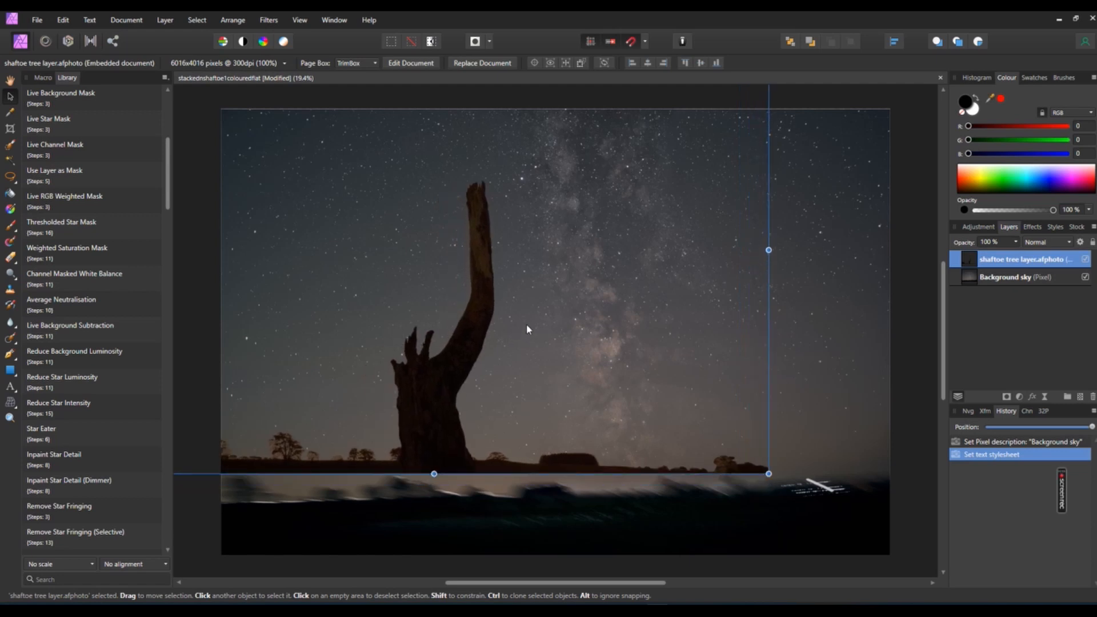
pyautogui.moveTo(527, 325); pyautogui.dragTo(530, 329)
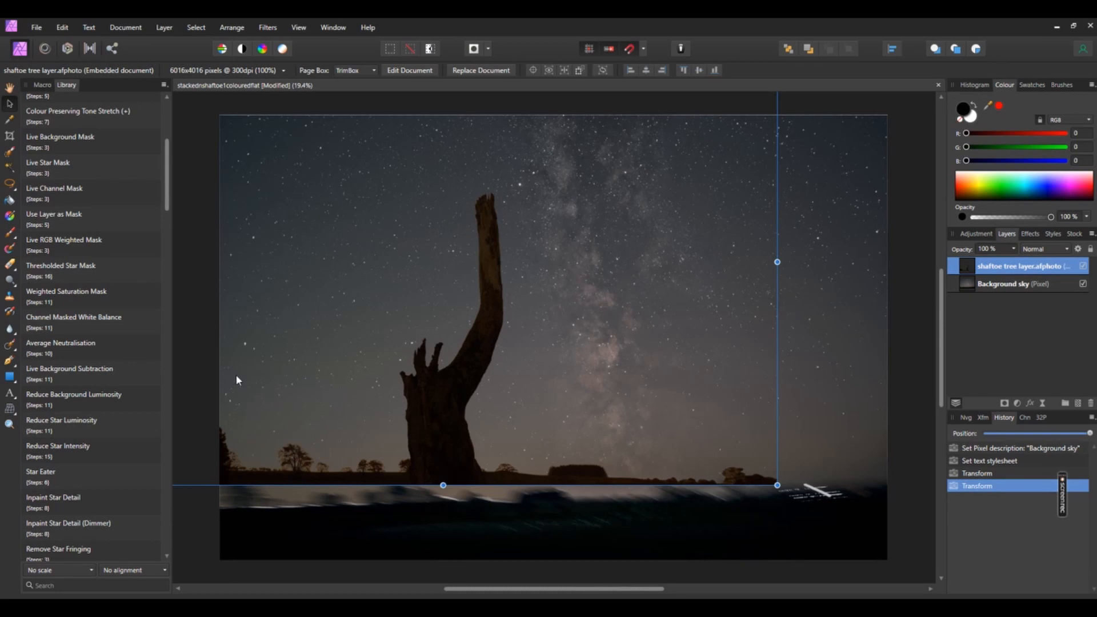
# Step: Select the small trees on the horizon to the left of the trunk with the Selection Brush
pyautogui.click(9, 151)
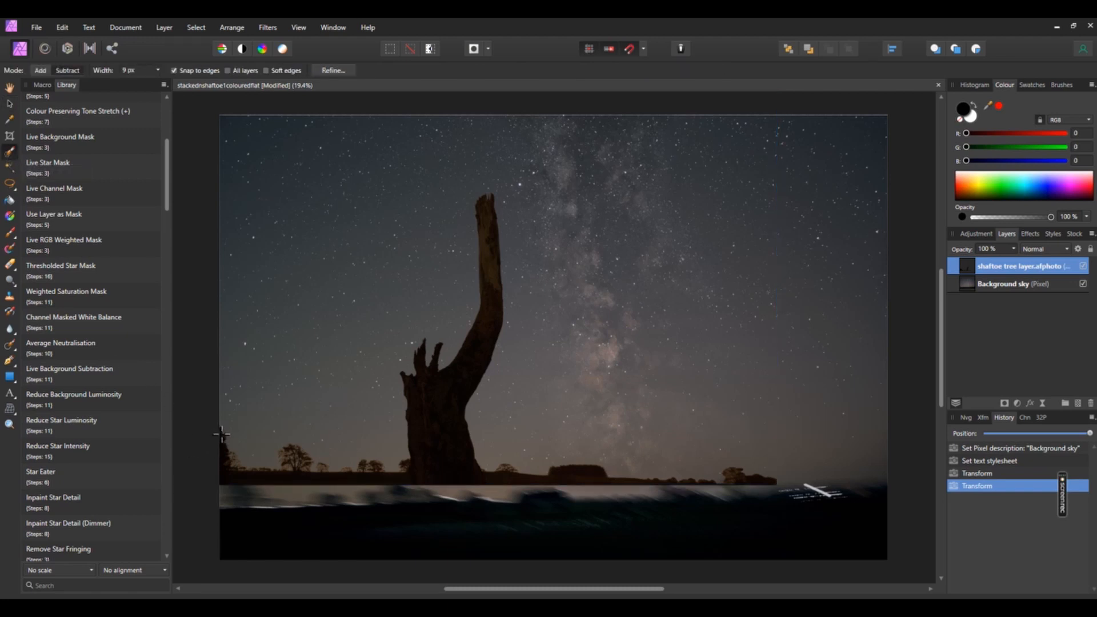
pyautogui.moveTo(229, 457)
pyautogui.mouseDown()
pyautogui.moveTo(223, 437)
pyautogui.moveTo(242, 468)
pyautogui.moveTo(286, 474)
pyautogui.moveTo(296, 458)
pyautogui.mouseUp()
pyautogui.moveTo(309, 457); pyautogui.dragTo(314, 462)
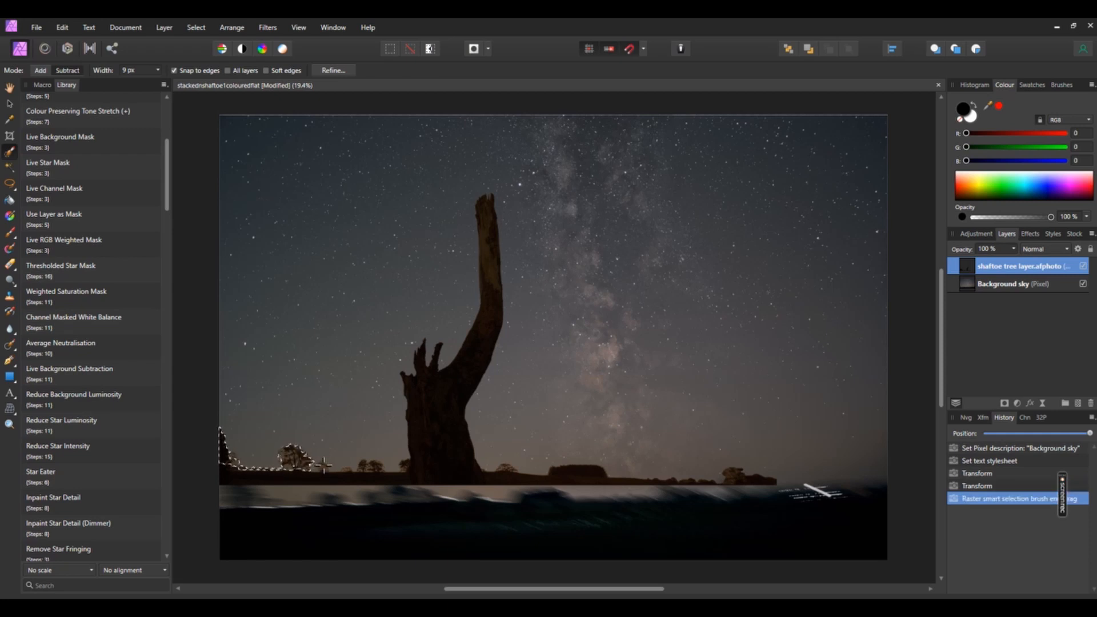
pyautogui.moveTo(322, 470); pyautogui.dragTo(323, 467)
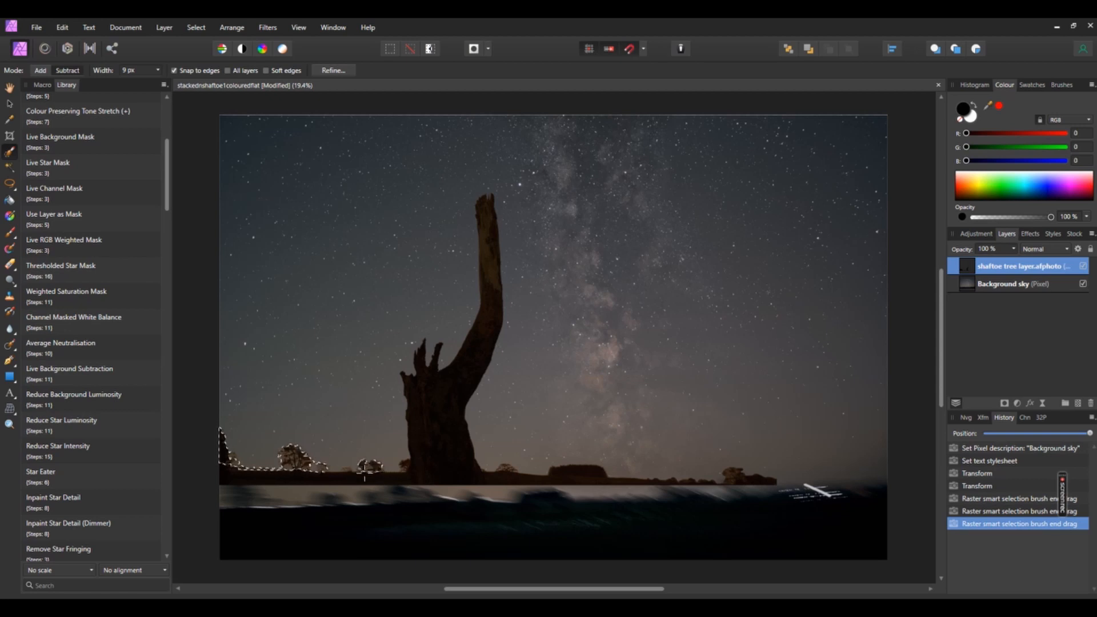
pyautogui.moveTo(362, 474); pyautogui.dragTo(362, 461)
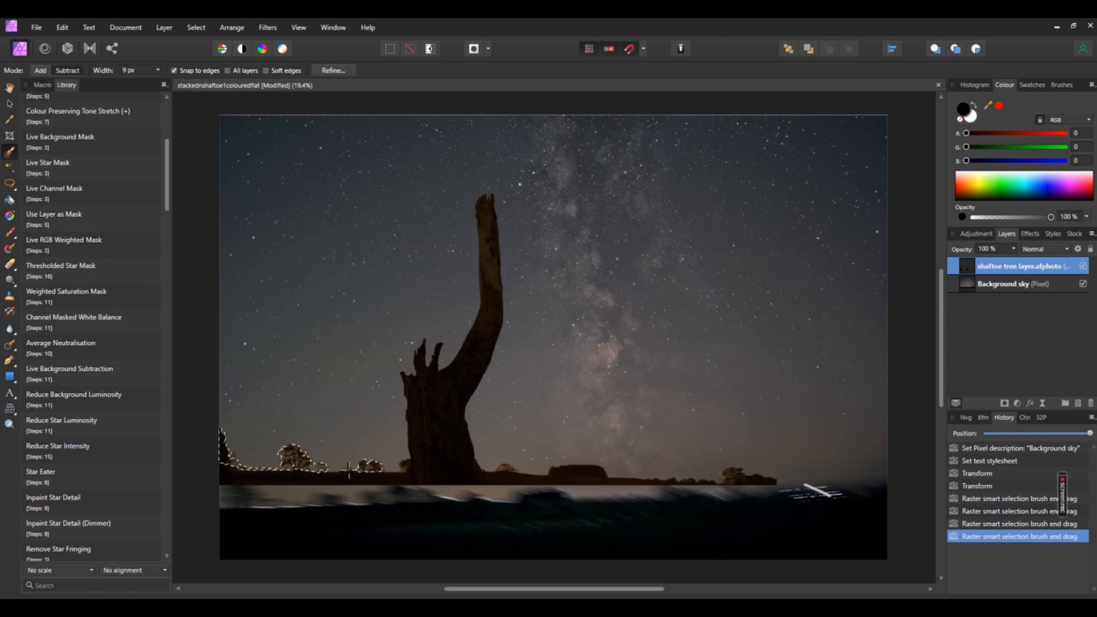
pyautogui.click(349, 470)
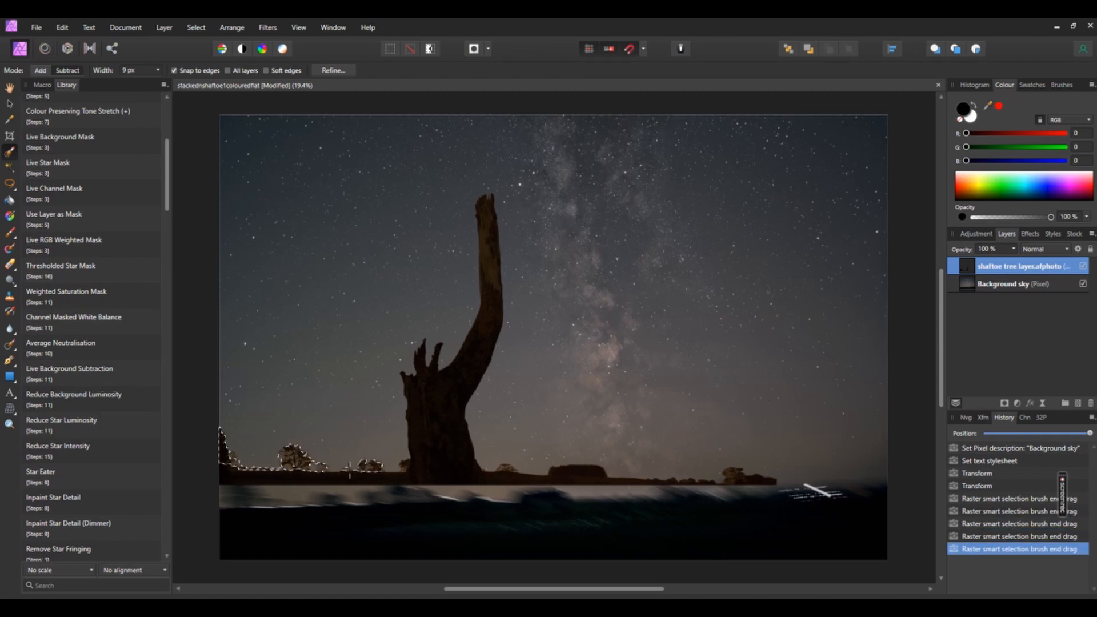
pyautogui.moveTo(352, 473); pyautogui.dragTo(349, 467)
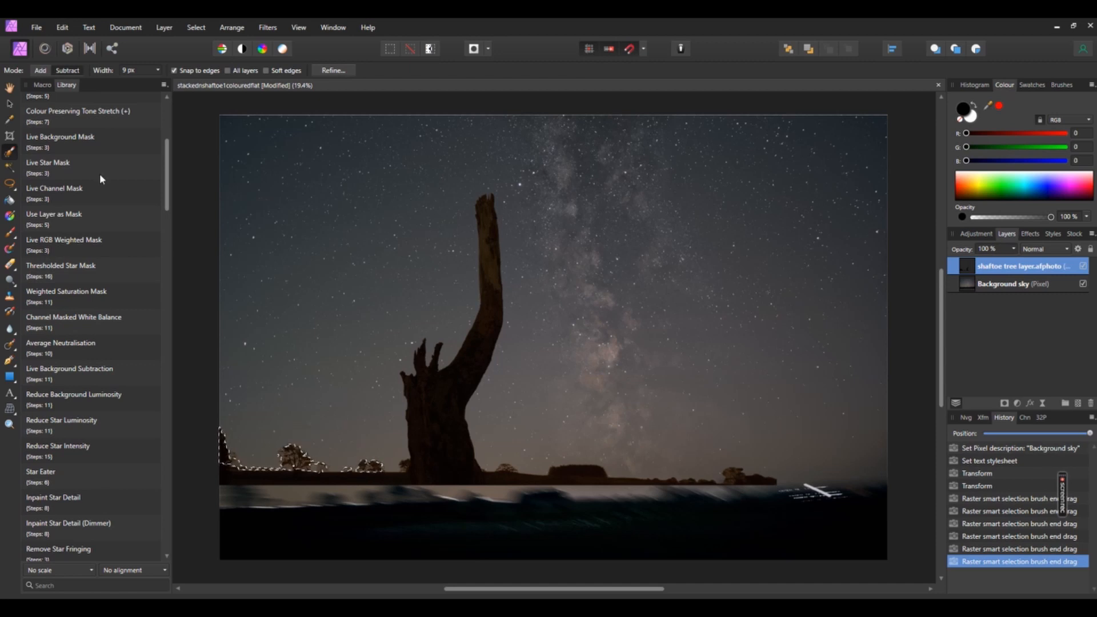
# Step: Add a Live Background Mask for the selected small trees, nest it inside the shaftoe tree layer, and clear the selection
pyautogui.click(60, 138)
pyautogui.press('h')
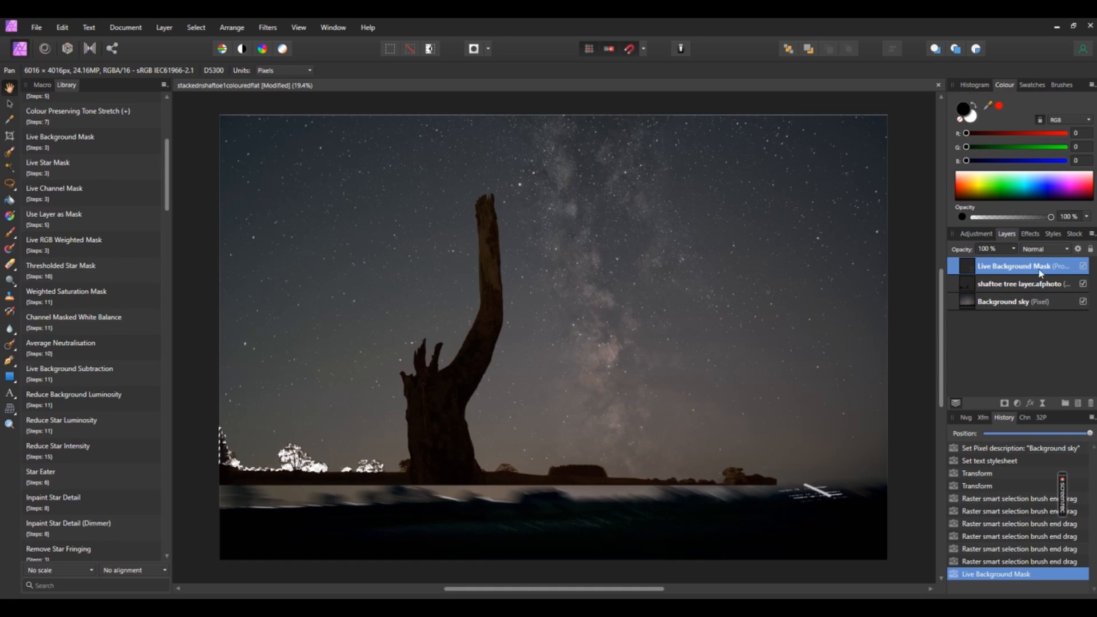
pyautogui.moveTo(1016, 268); pyautogui.dragTo(1024, 298)
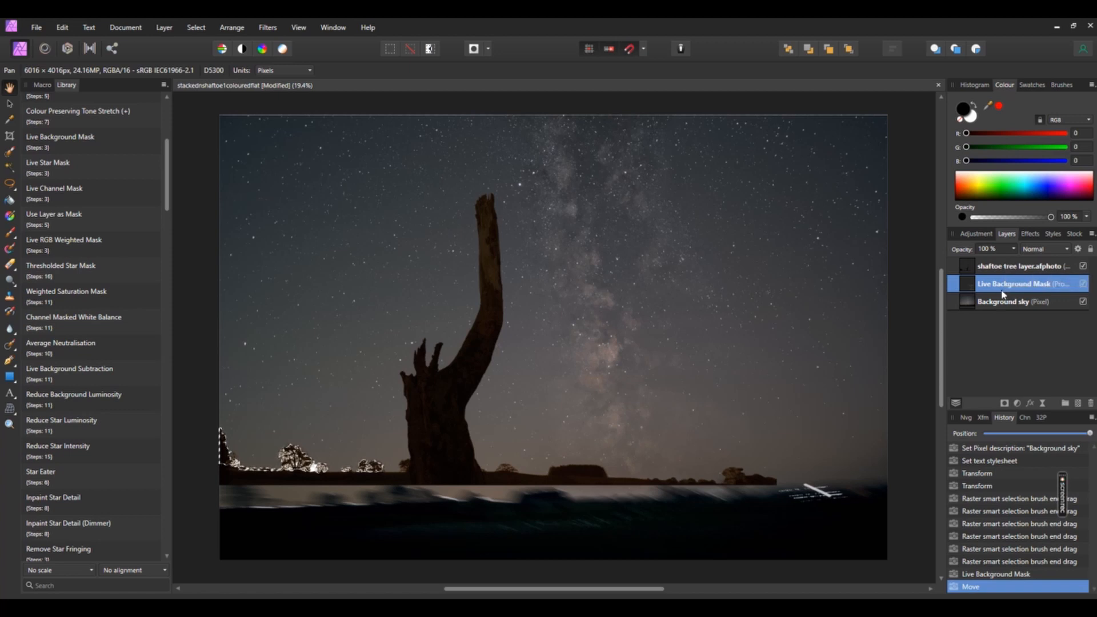
pyautogui.moveTo(1020, 270); pyautogui.dragTo(1020, 269)
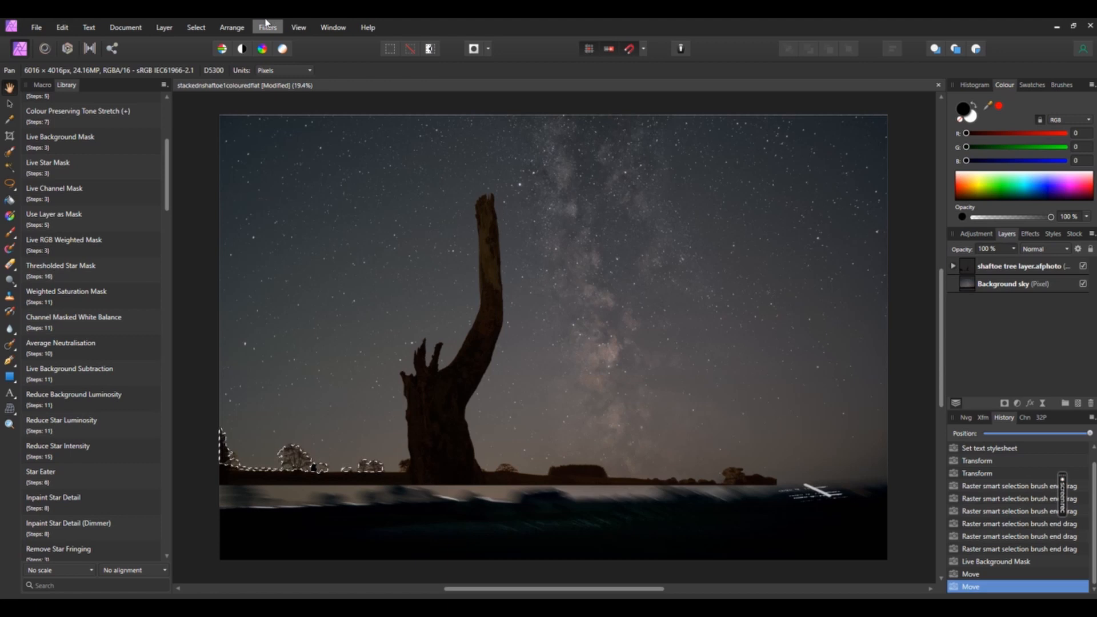
pyautogui.click(197, 29)
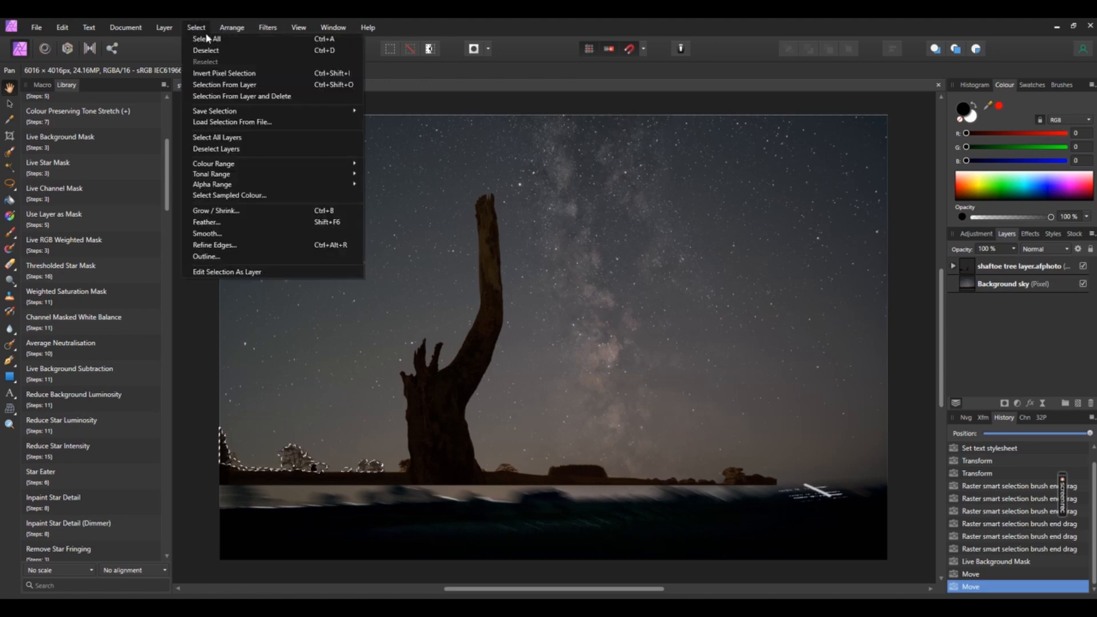
pyautogui.click(212, 46)
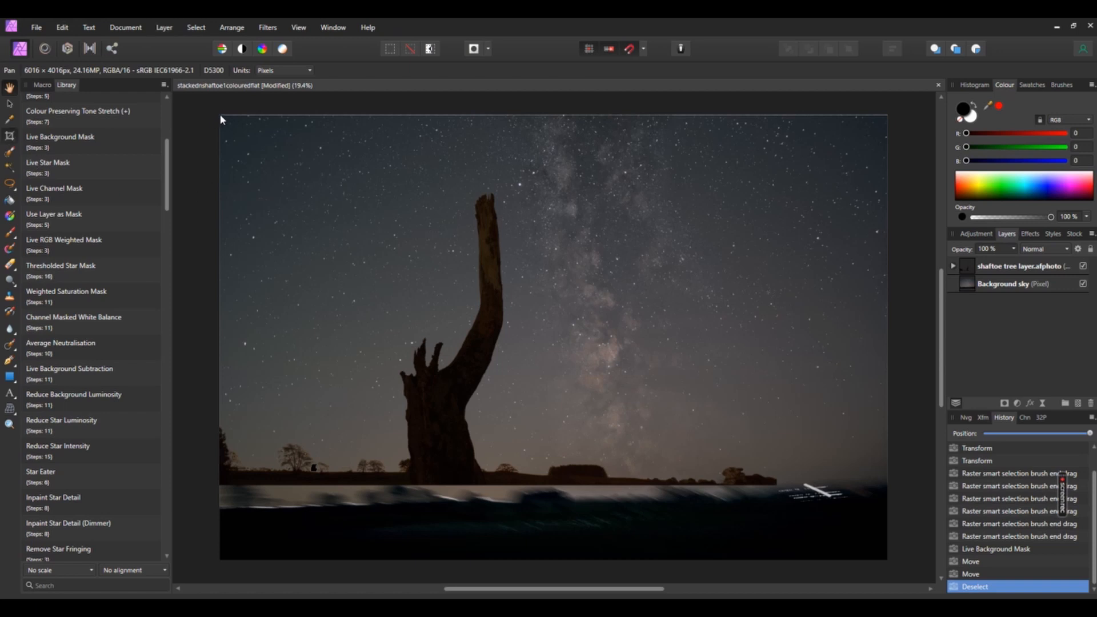
# Step: Set an unconstrained crop of 5021 x 3299 px that excludes the blurred ground strip and the area beyond the tree layer
pyautogui.press('c')
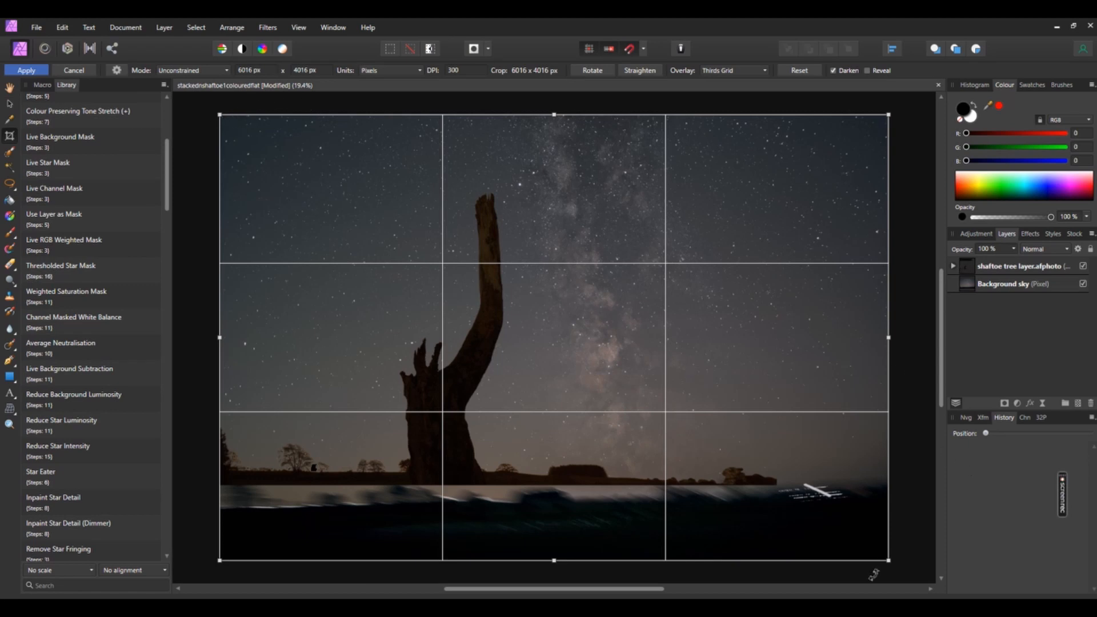
pyautogui.moveTo(889, 560); pyautogui.dragTo(778, 481)
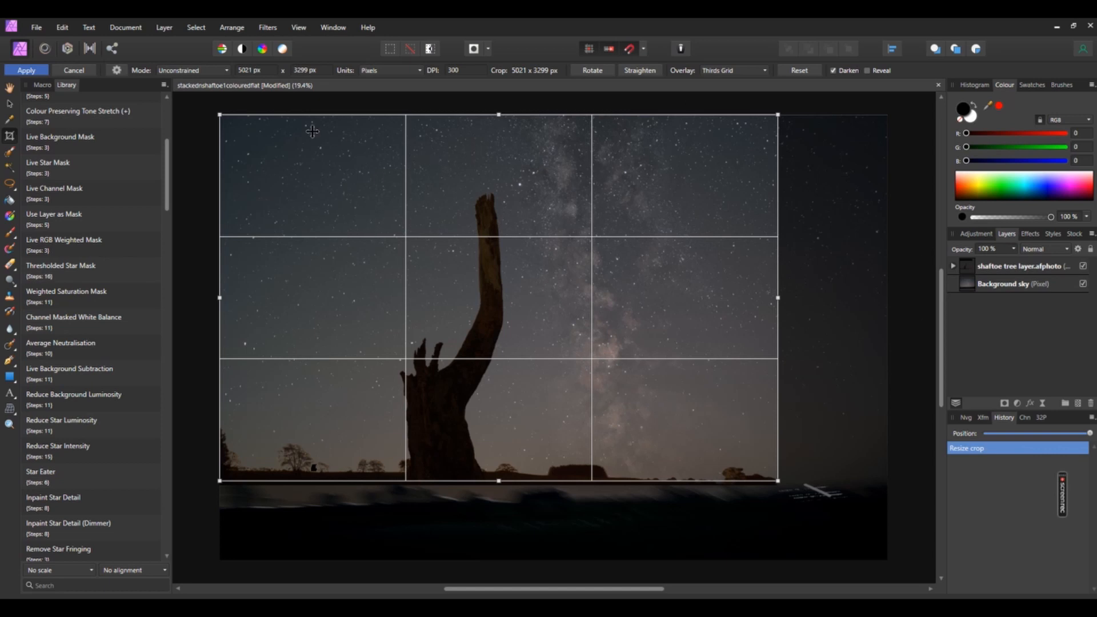
# Step: Start opening another image file
pyautogui.click(36, 28)
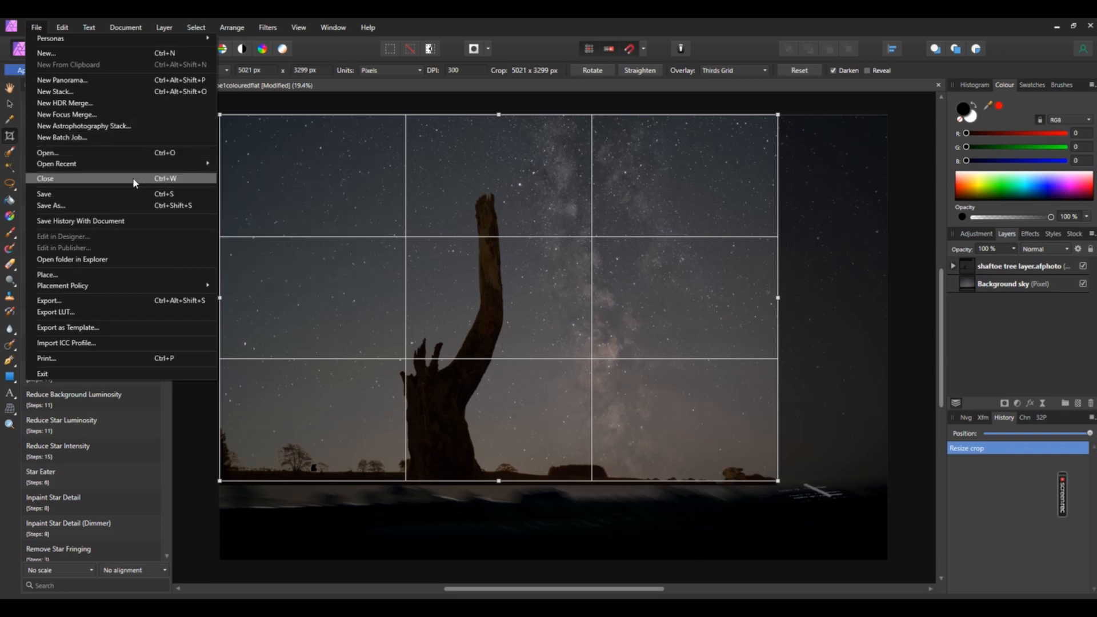
pyautogui.click(111, 154)
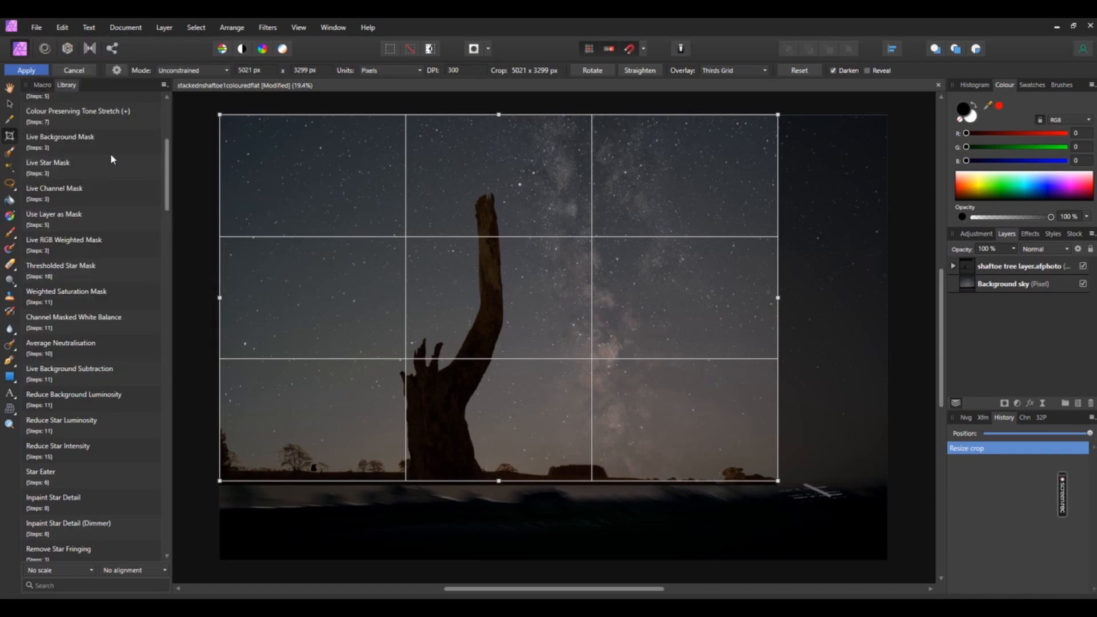